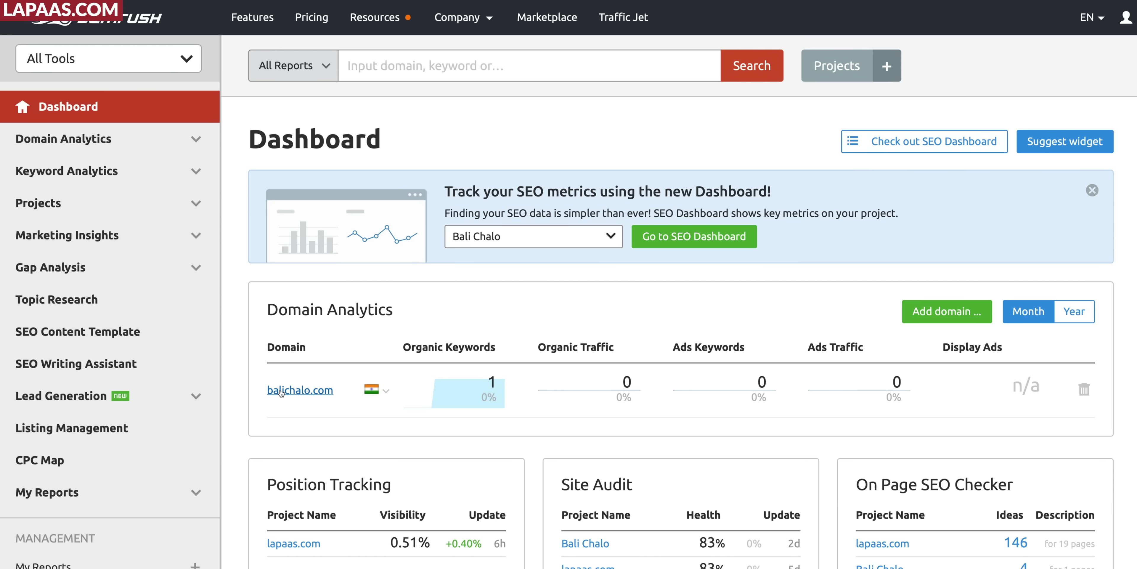
Go to the projects list and open the lapaas.com project dashboard.
scroll(164, 423, down, 4)
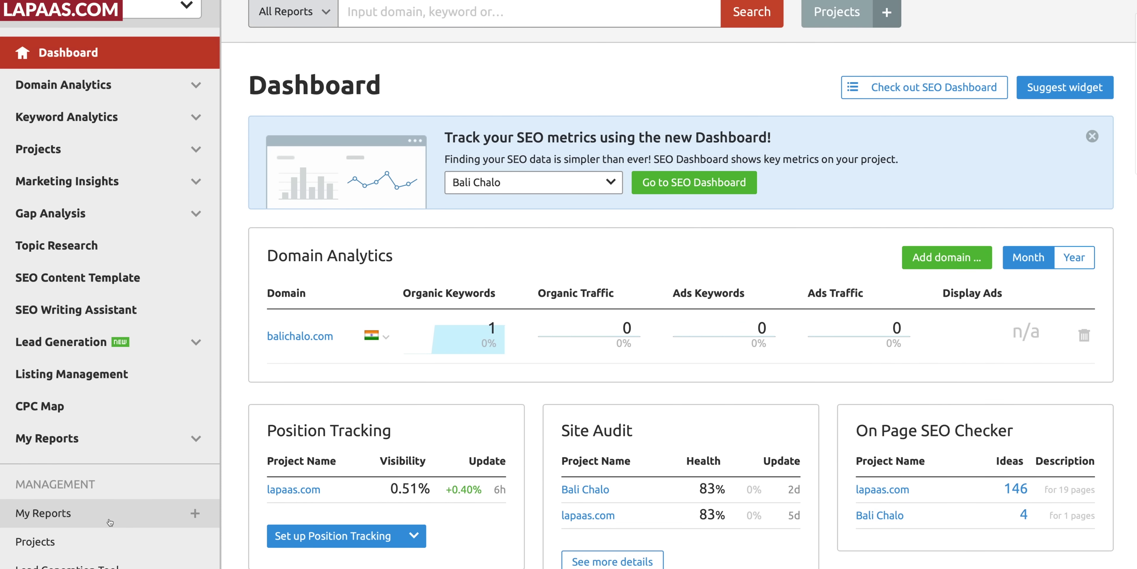
scroll(48, 481, down, 1)
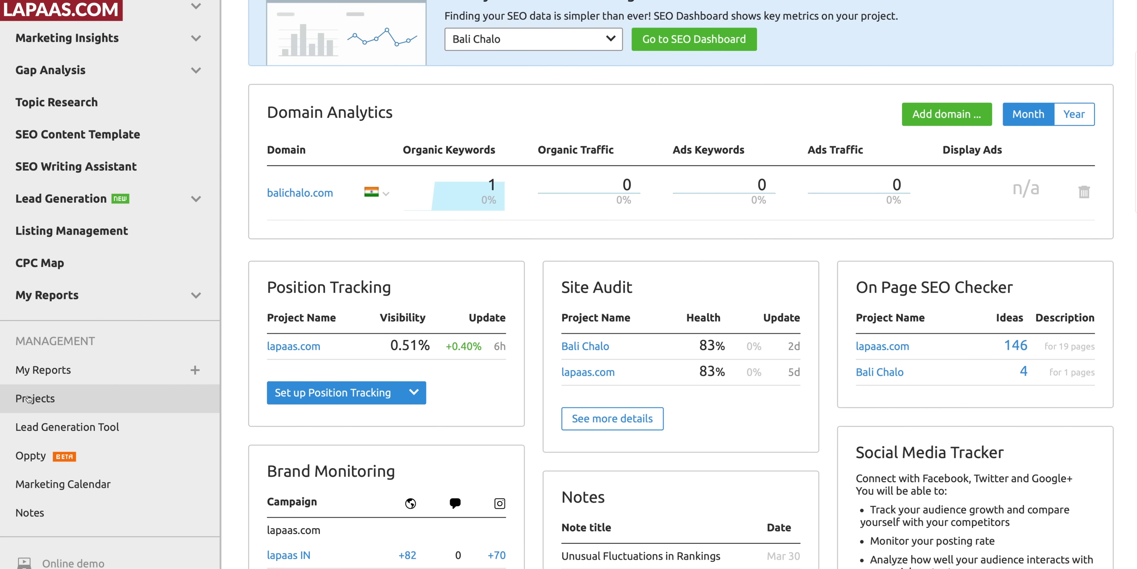
click(48, 400)
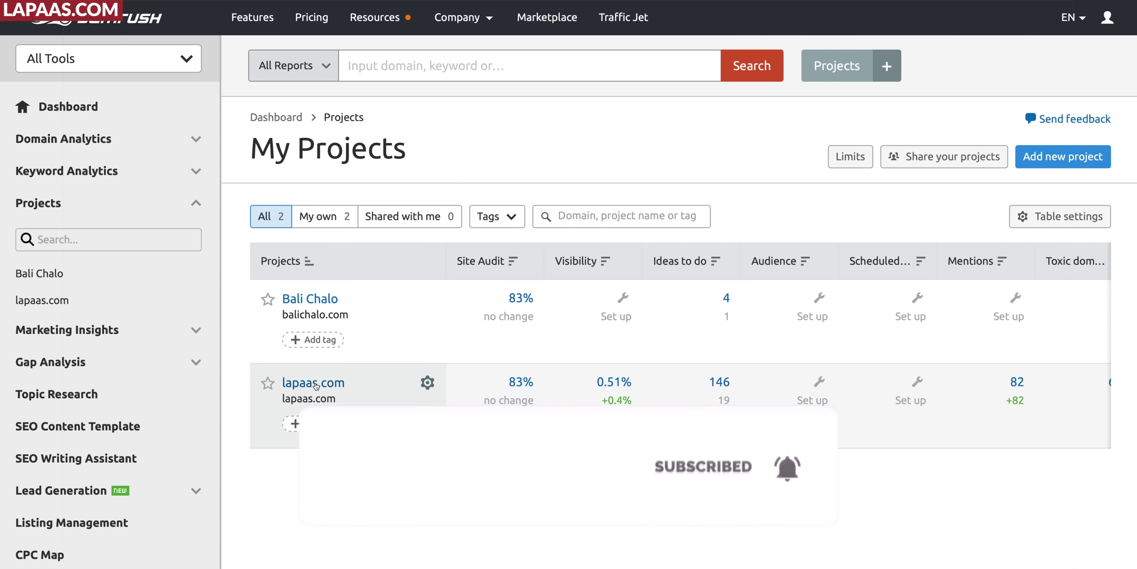
click(321, 394)
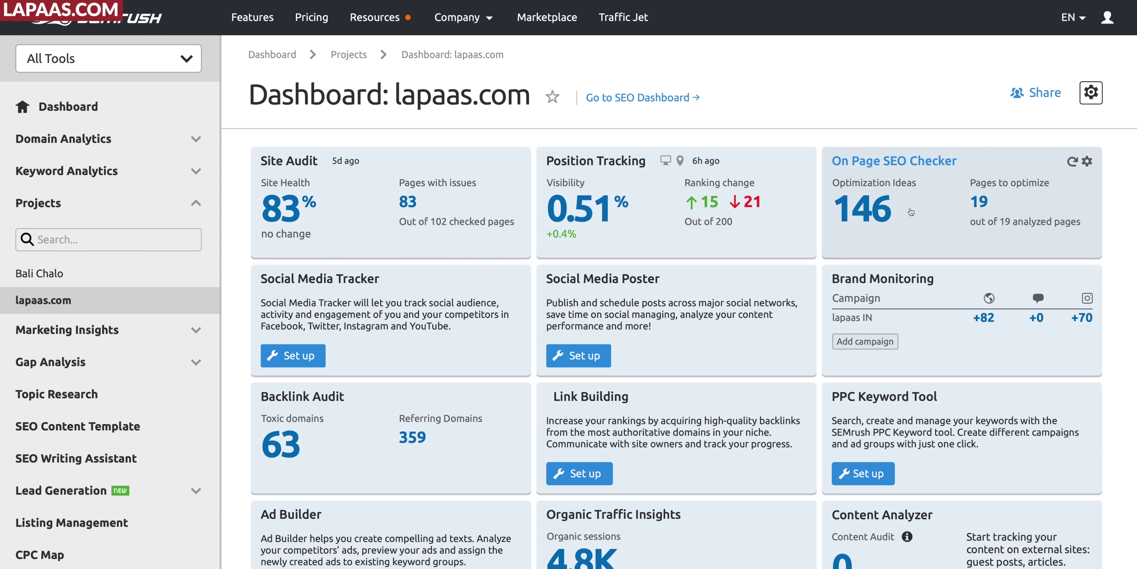
Look over all the tool widgets on the lapaas.com project dashboard, from Site Audit down to Content Analyzer.
scroll(910, 212, down, 3)
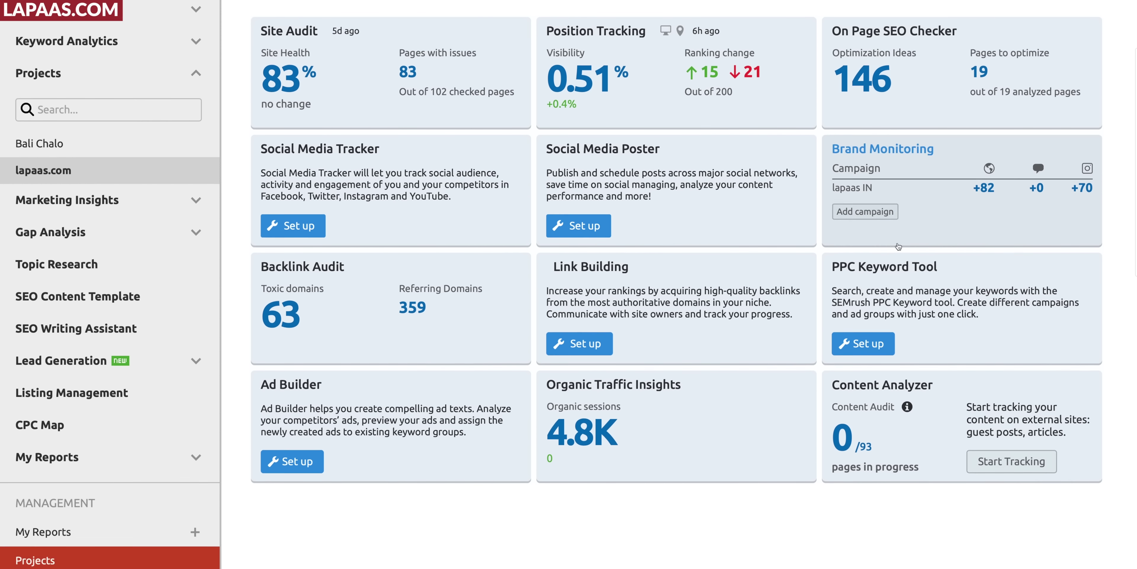
scroll(312, 210, up, 3)
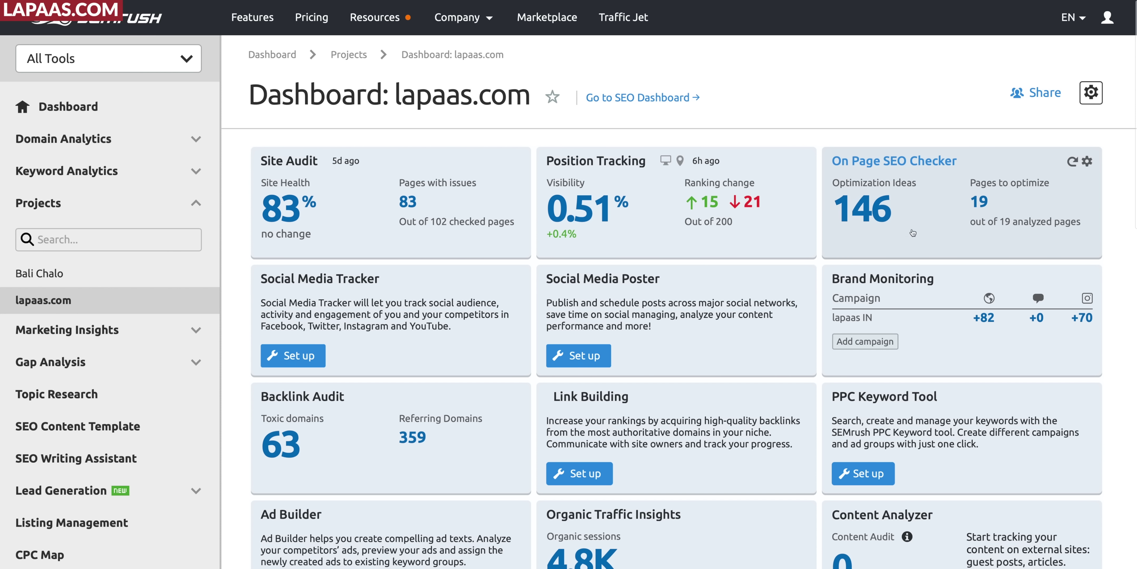
scroll(618, 251, down, 2)
scroll(387, 244, up, 2)
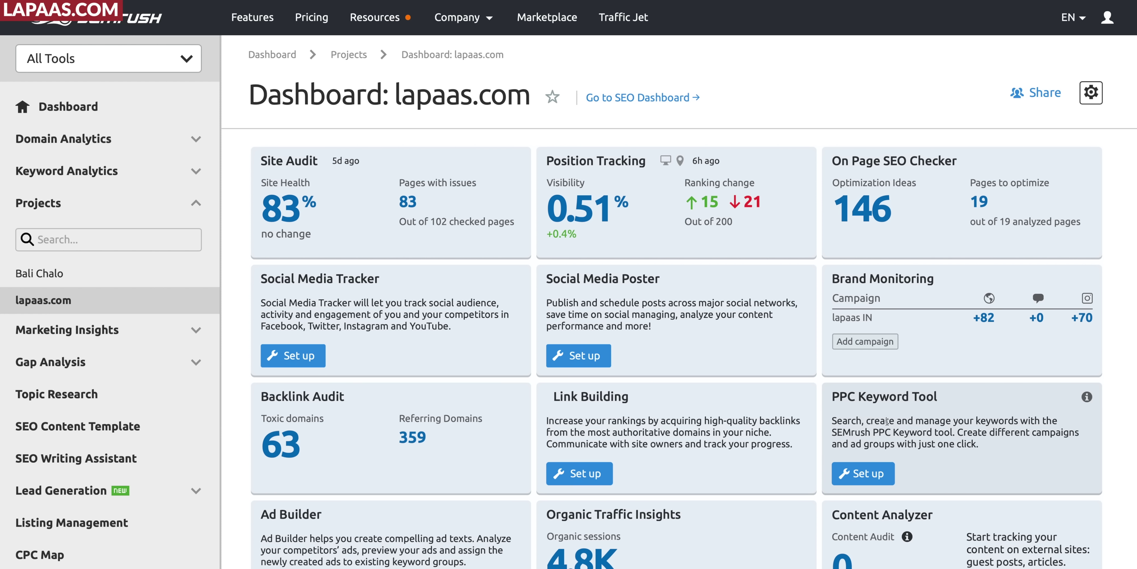
scroll(876, 425, down, 2)
scroll(876, 425, down, 3)
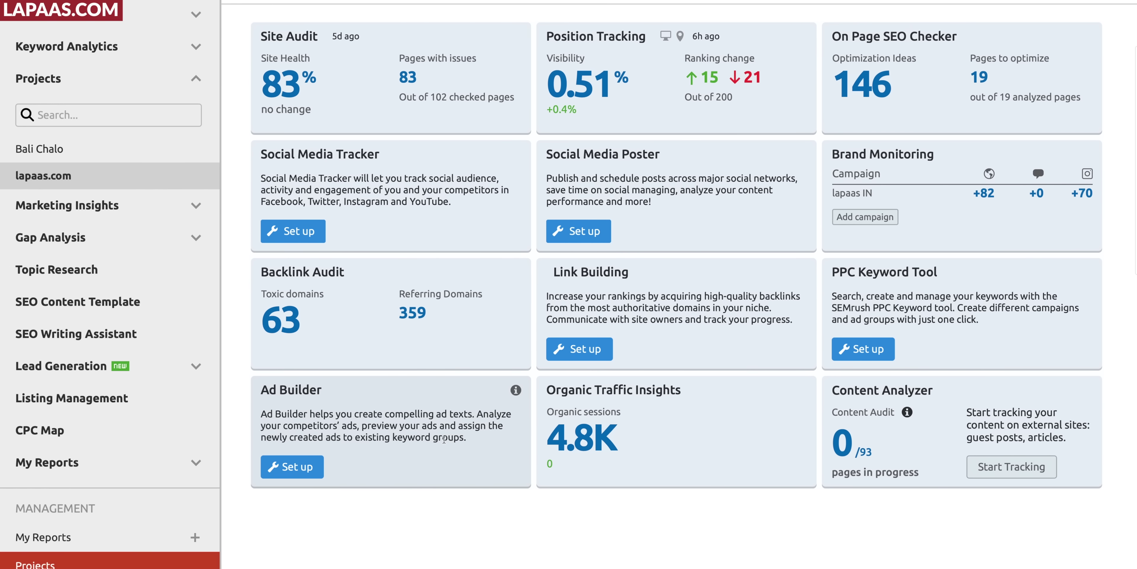
scroll(757, 445, up, 5)
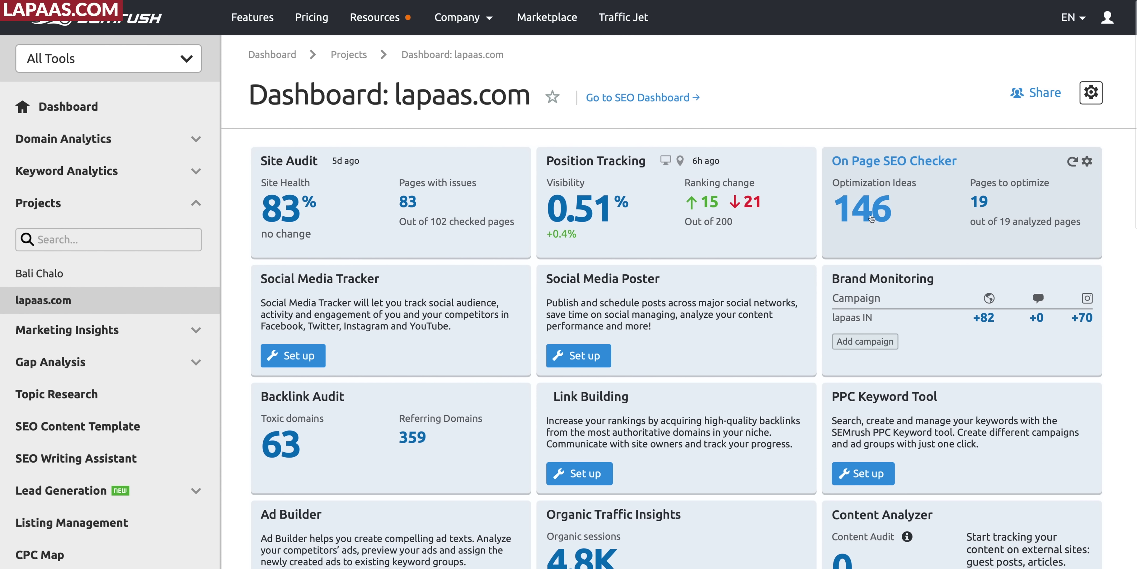
Open the On Page SEO Checker overview for lapaas.com and highlight the current organic traffic and the projected traffic increase.
click(871, 213)
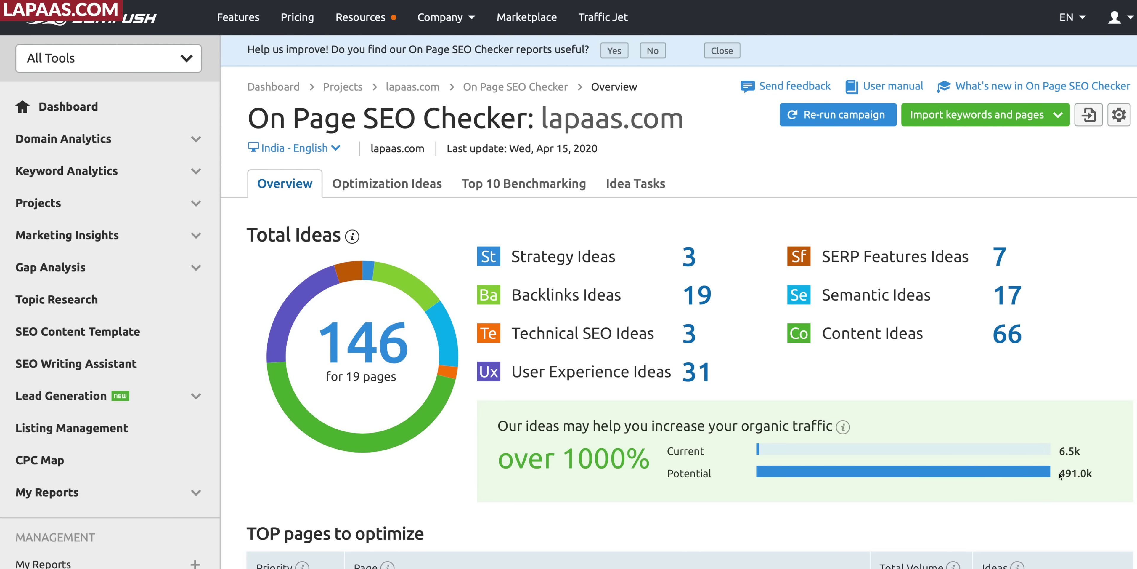
drag(1060, 475, 1087, 452)
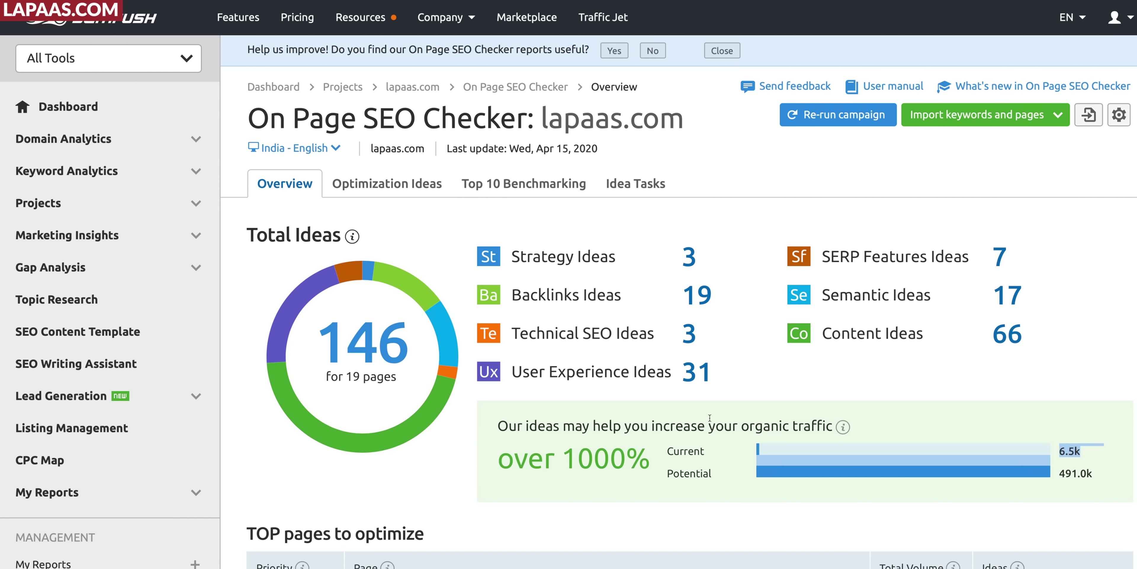
drag(512, 457, 615, 457)
click(615, 457)
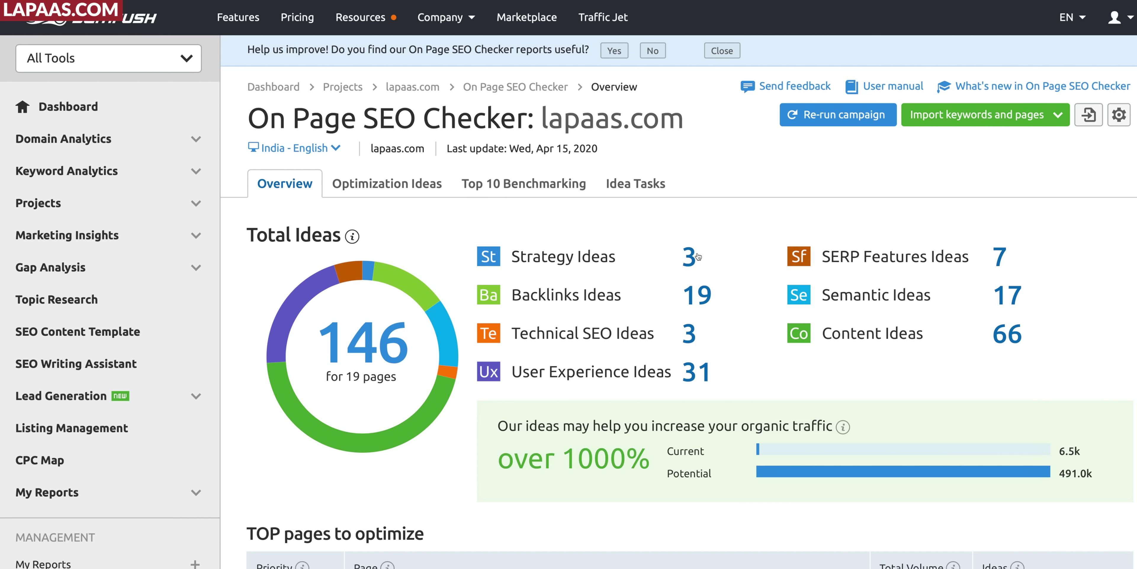
Highlight the total volume of the cafe-coffee-day-case-study page among the top pages to optimize and open its ideas.
scroll(771, 435, down, 6)
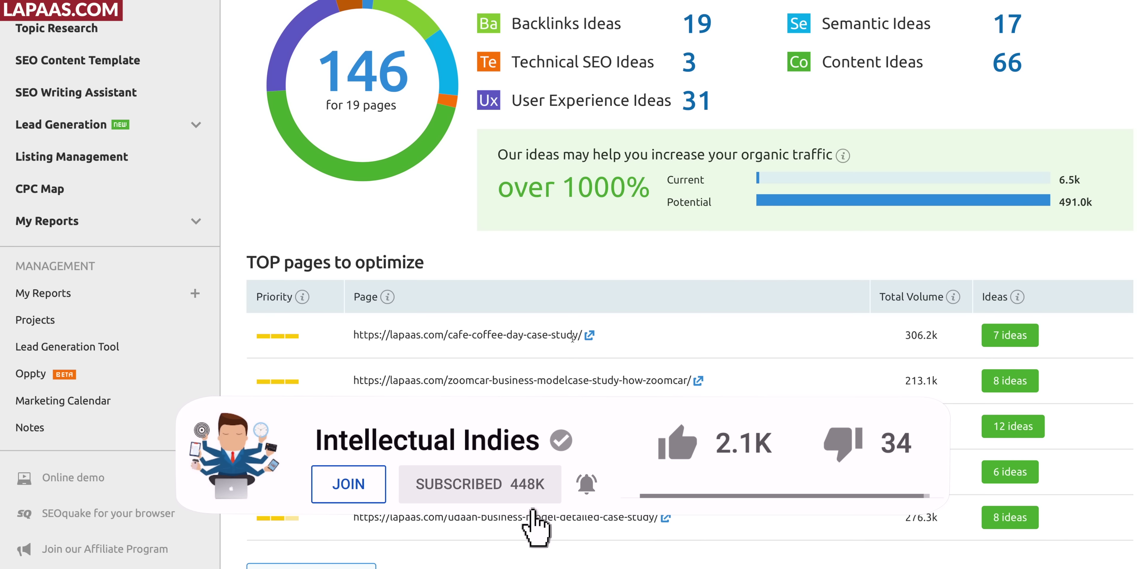
drag(905, 335, 938, 335)
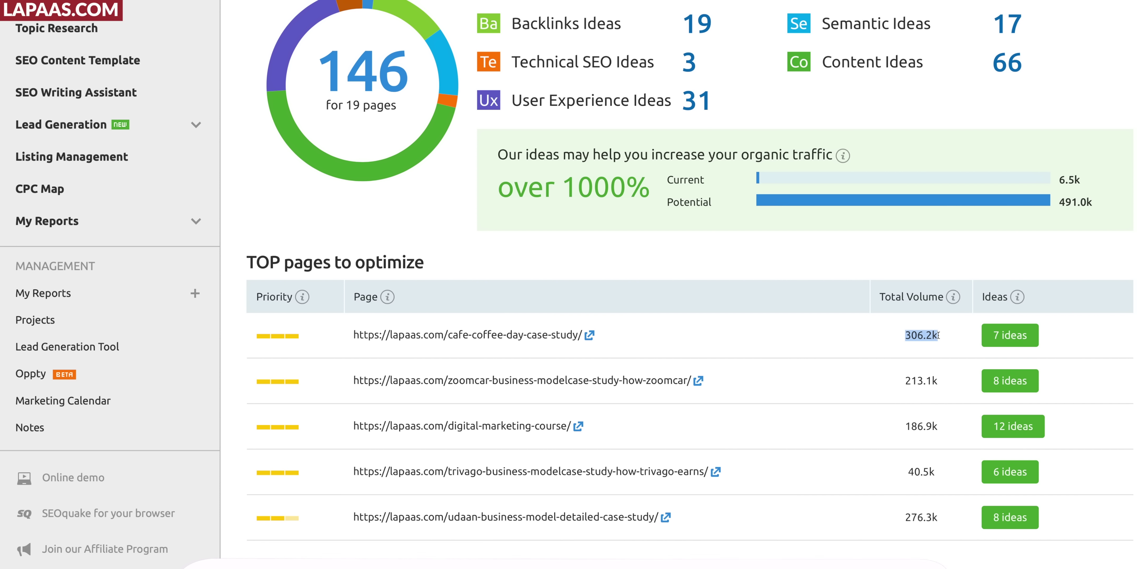
click(1004, 336)
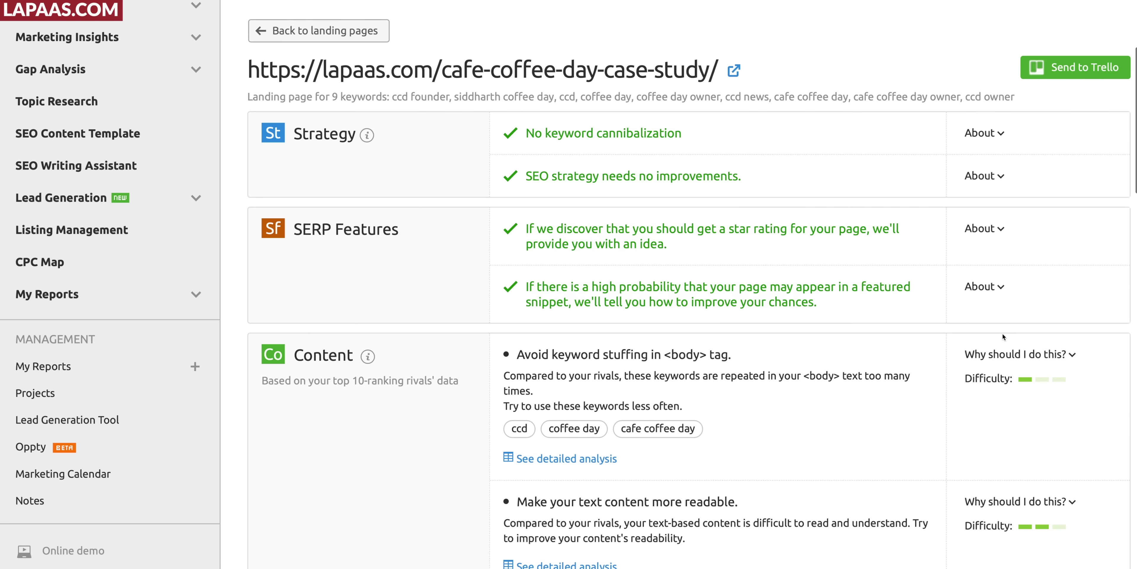
Examine the optimization ideas for the cafe-coffee-day-case-study page, from Strategy and SERP Features through Content to User Experience.
scroll(749, 393, down, 15)
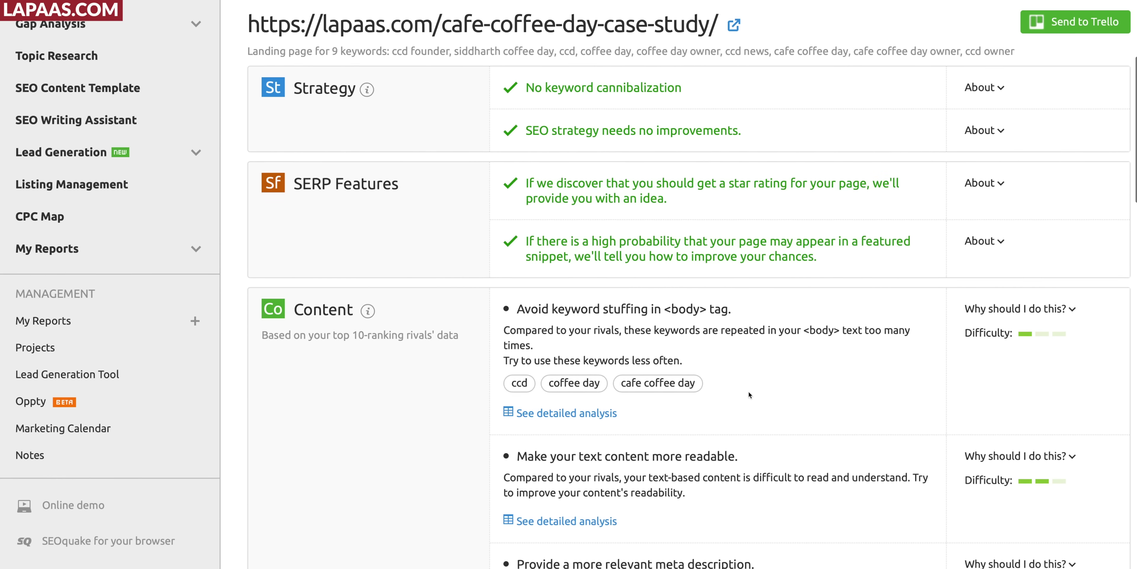
scroll(749, 393, down, 15)
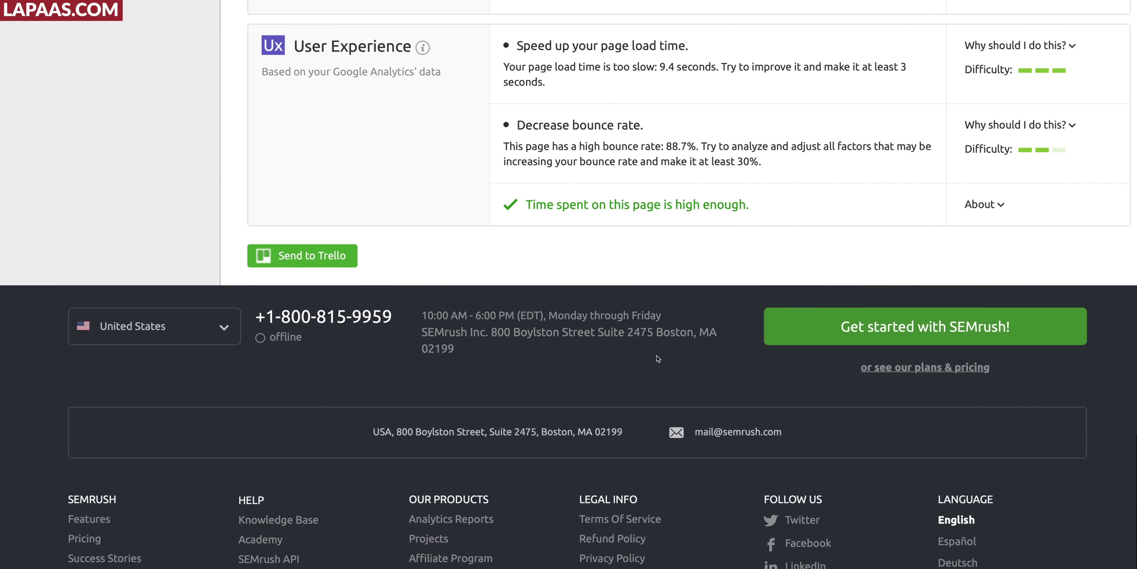
scroll(657, 356, up, 15)
scroll(656, 358, up, 10)
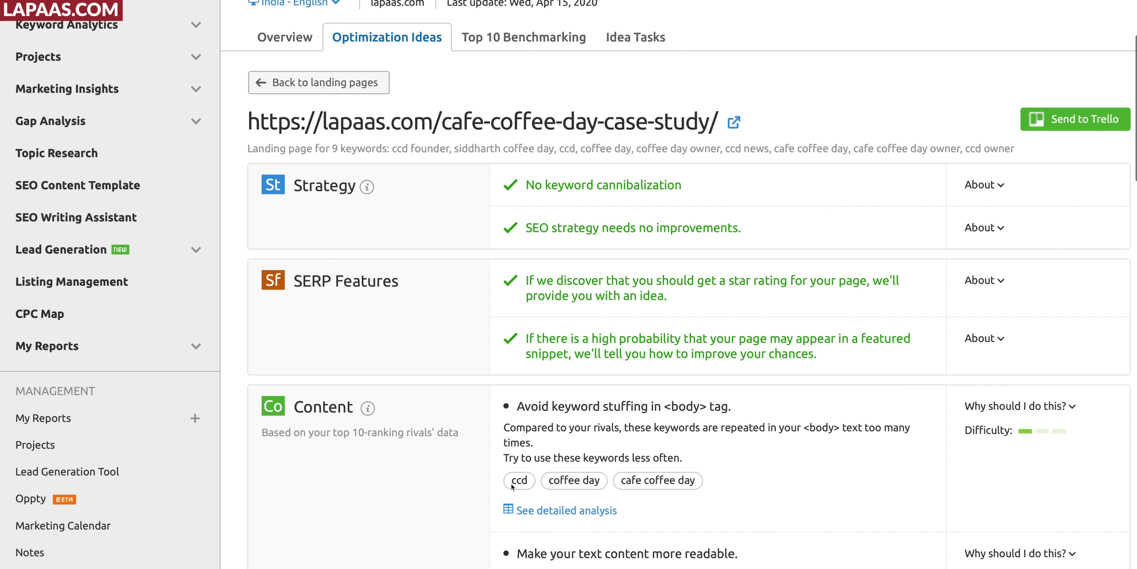
scroll(668, 475, down, 2)
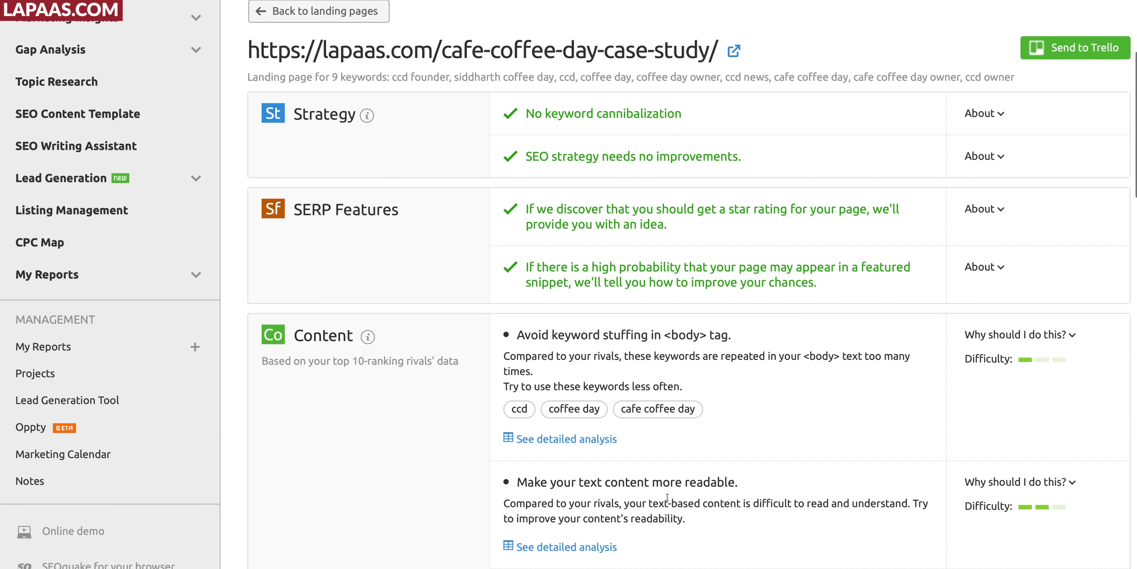
scroll(662, 476, up, 5)
scroll(655, 481, up, 2)
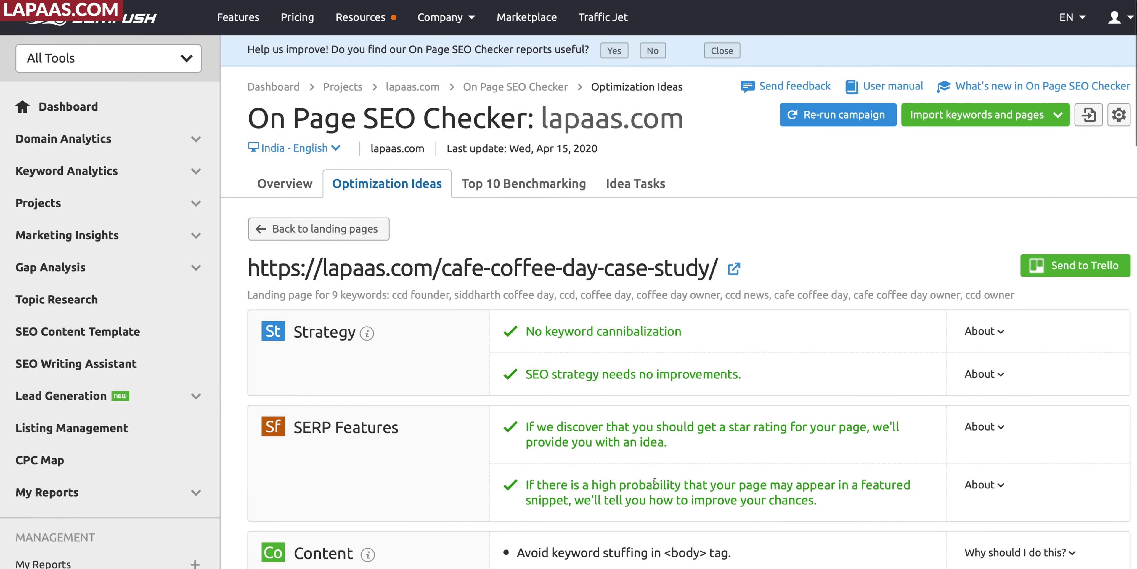
drag(318, 429, 483, 446)
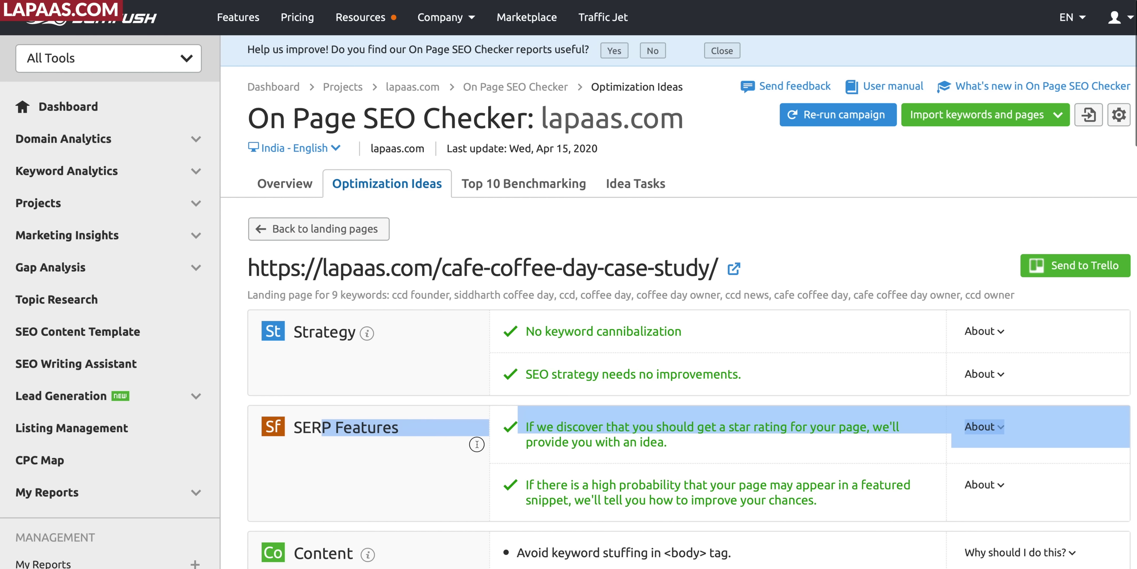
click(456, 452)
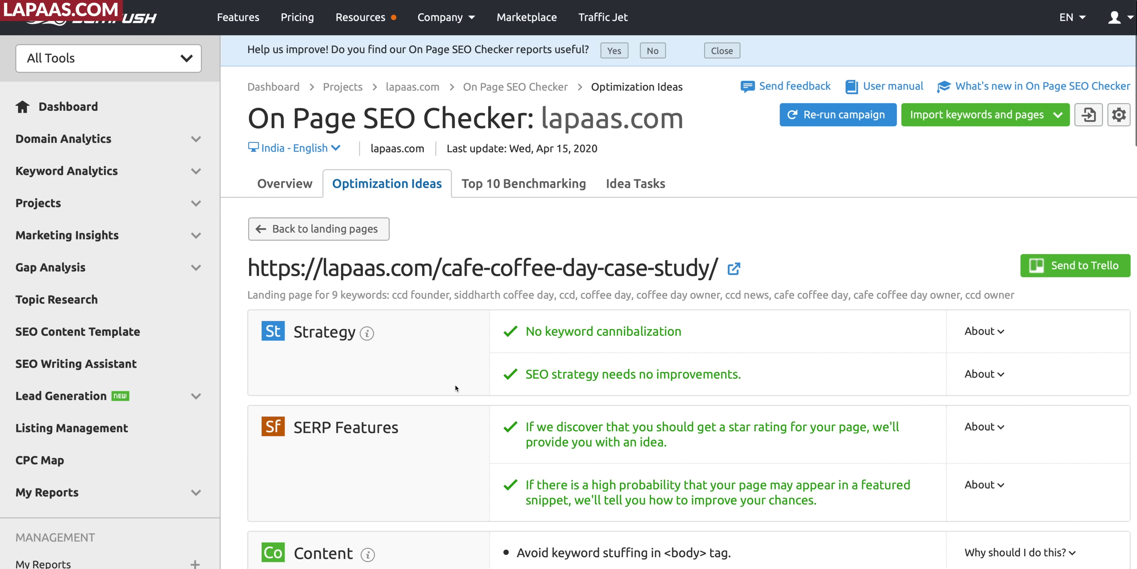
Return to the landing pages list, then open Idea Tasks and review its chart and table of to-do ideas.
click(272, 234)
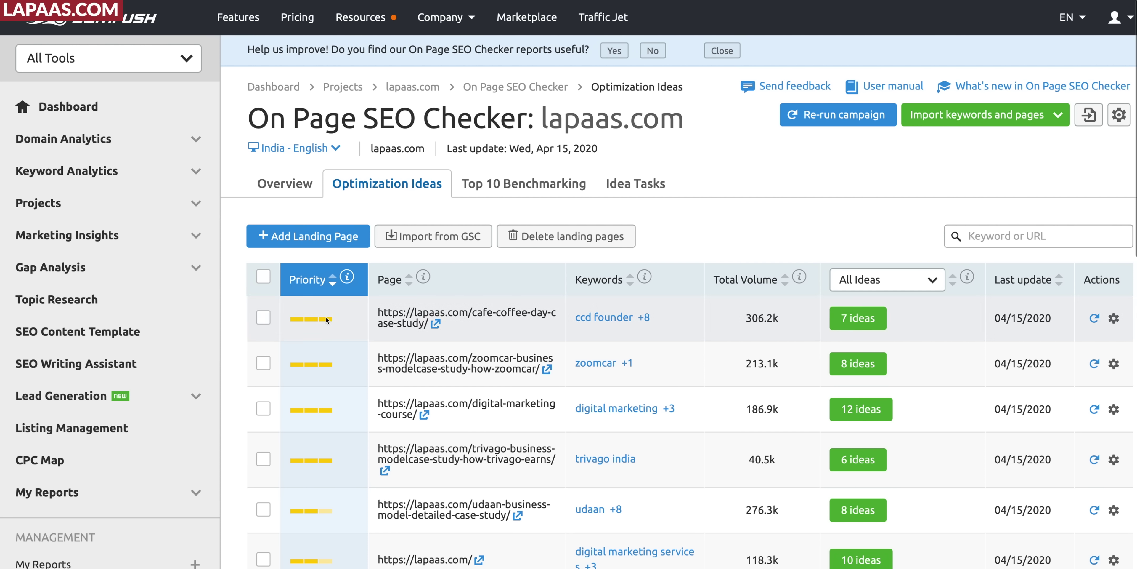
click(636, 184)
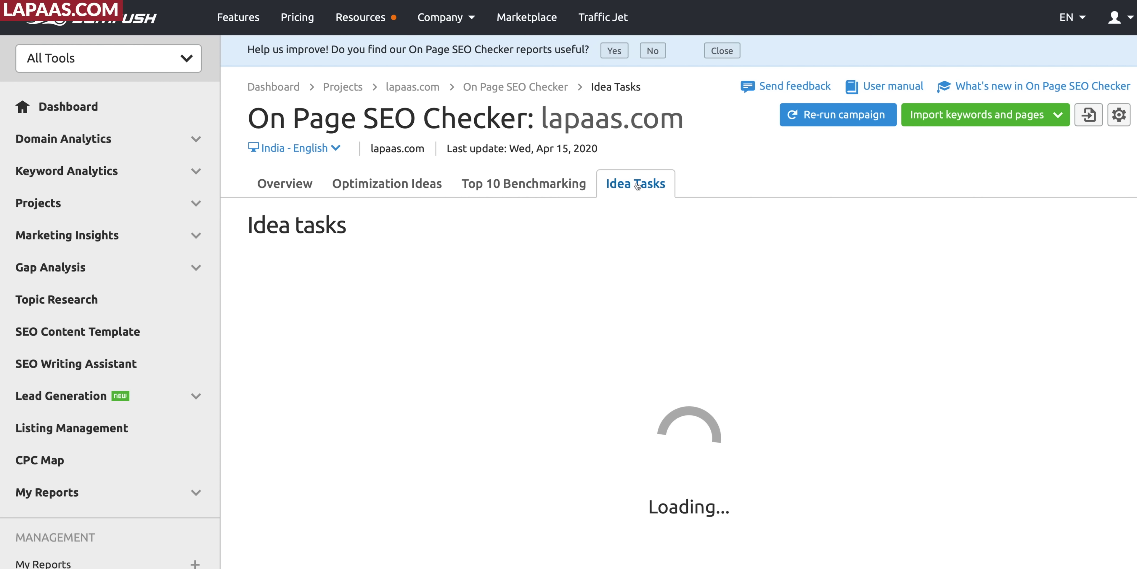
scroll(612, 405, down, 8)
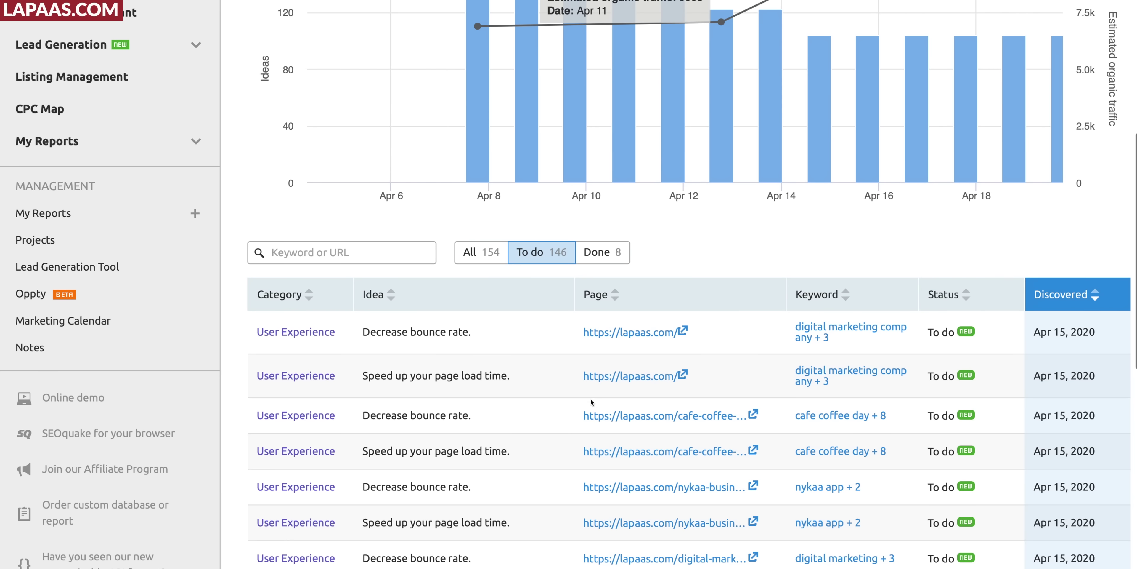
scroll(601, 488, down, 10)
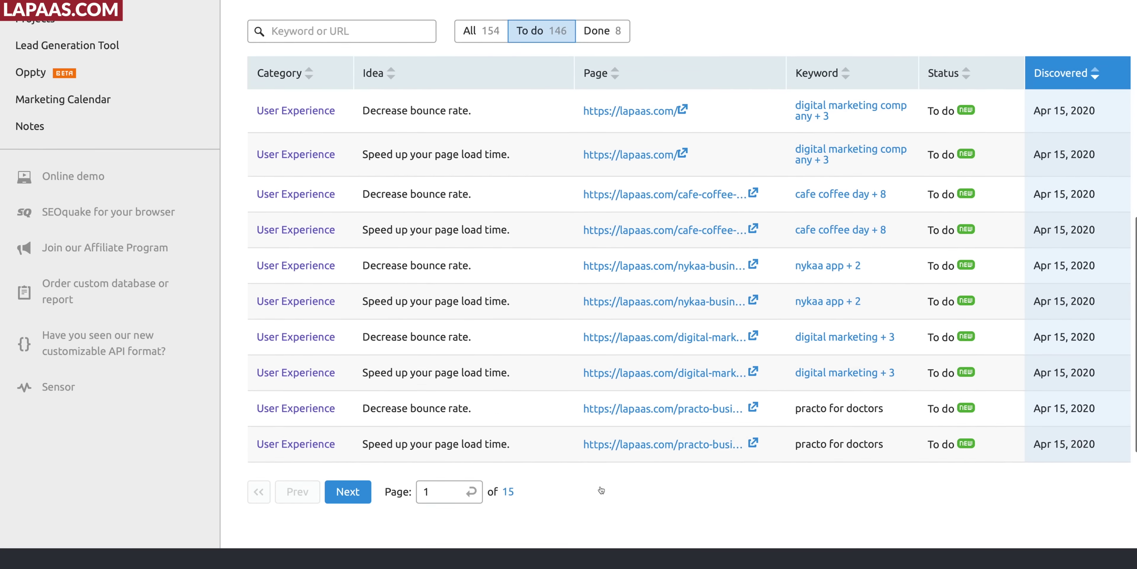
scroll(595, 482, up, 15)
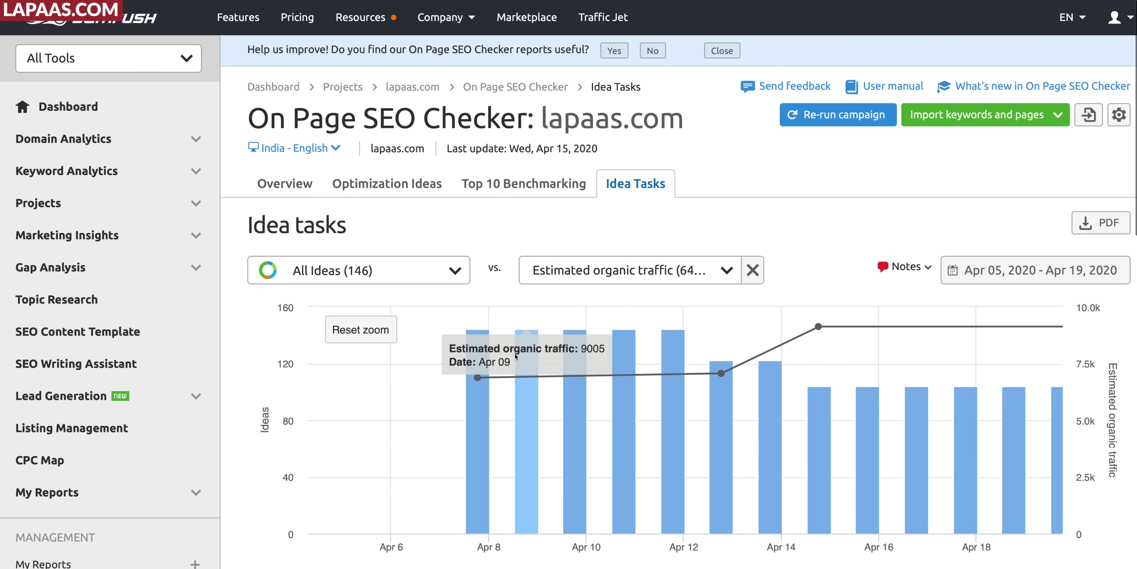
Reopen Optimization Ideas and review the landing pages with their priorities, keywords, volumes and ideas.
click(407, 193)
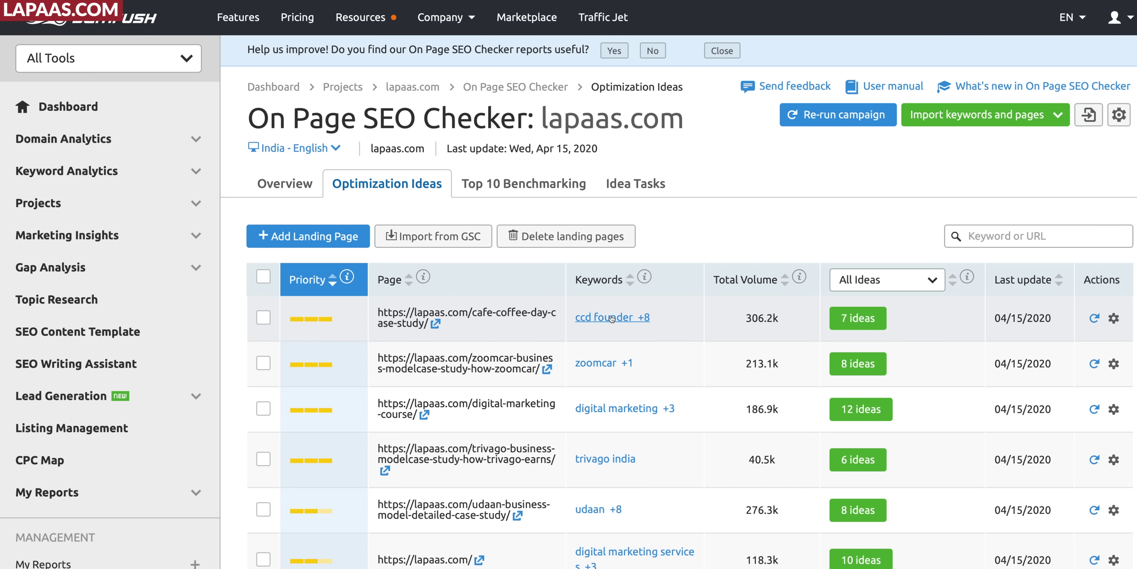
scroll(611, 317, down, 4)
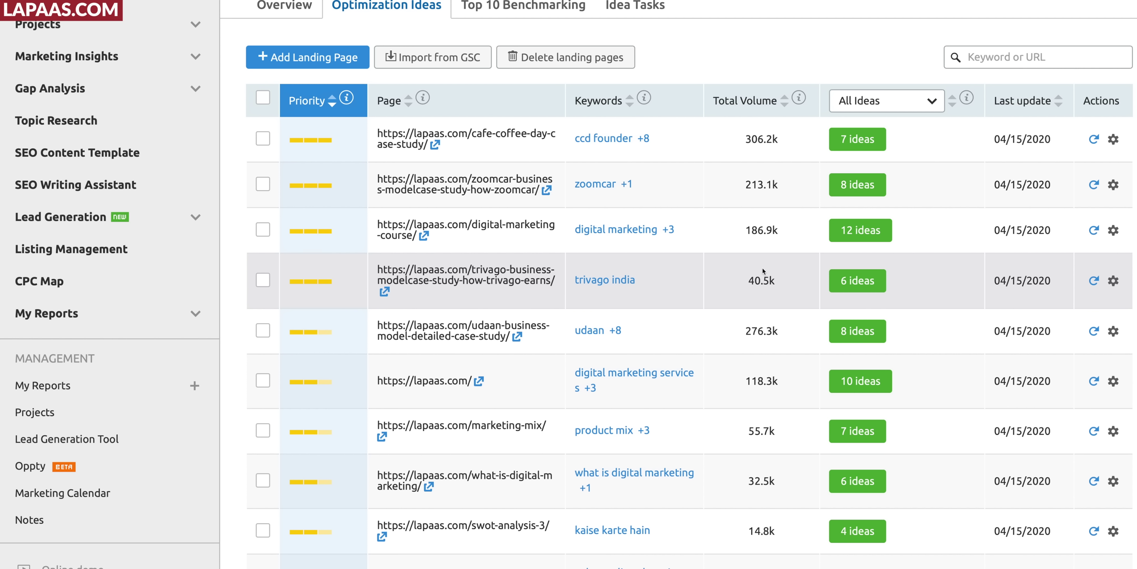
scroll(764, 267, up, 3)
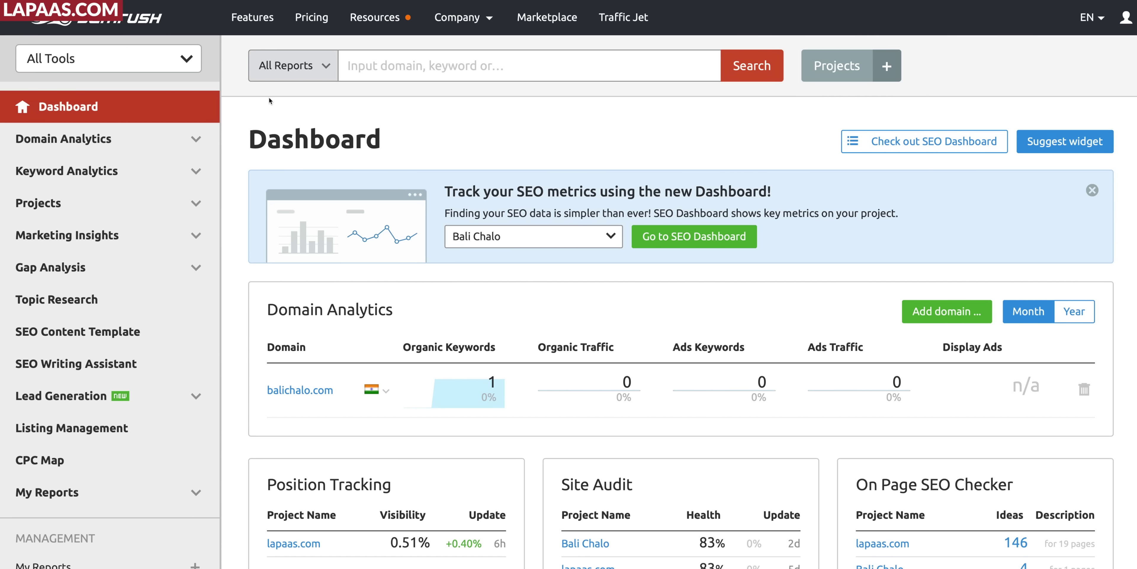
Search all reports from the main dashboard for the keyword "digital marketing".
click(377, 69)
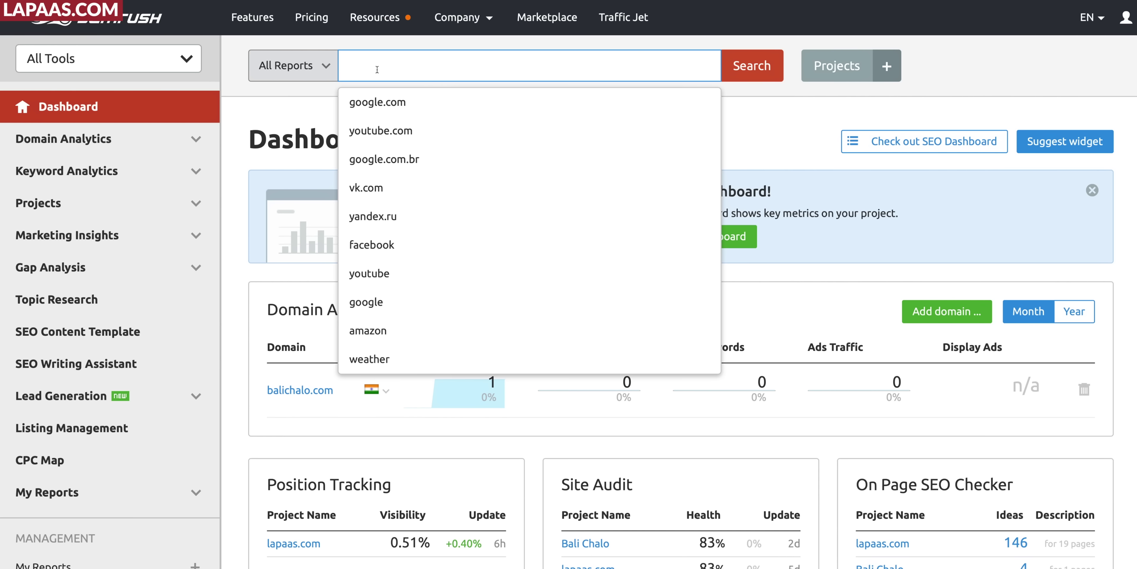
text(digital)
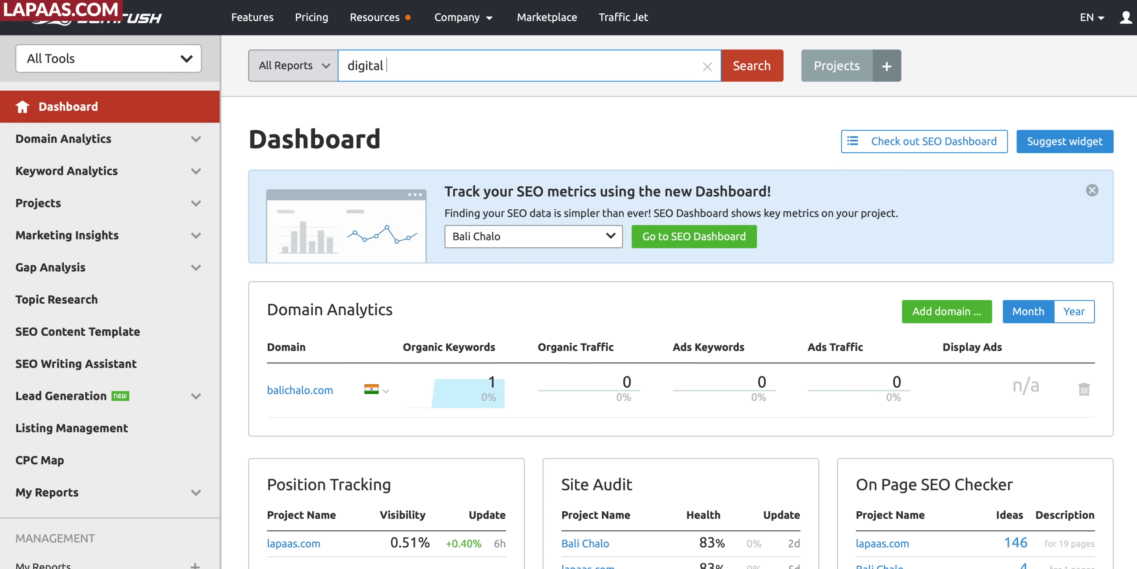
text(marketing)
key(Return)
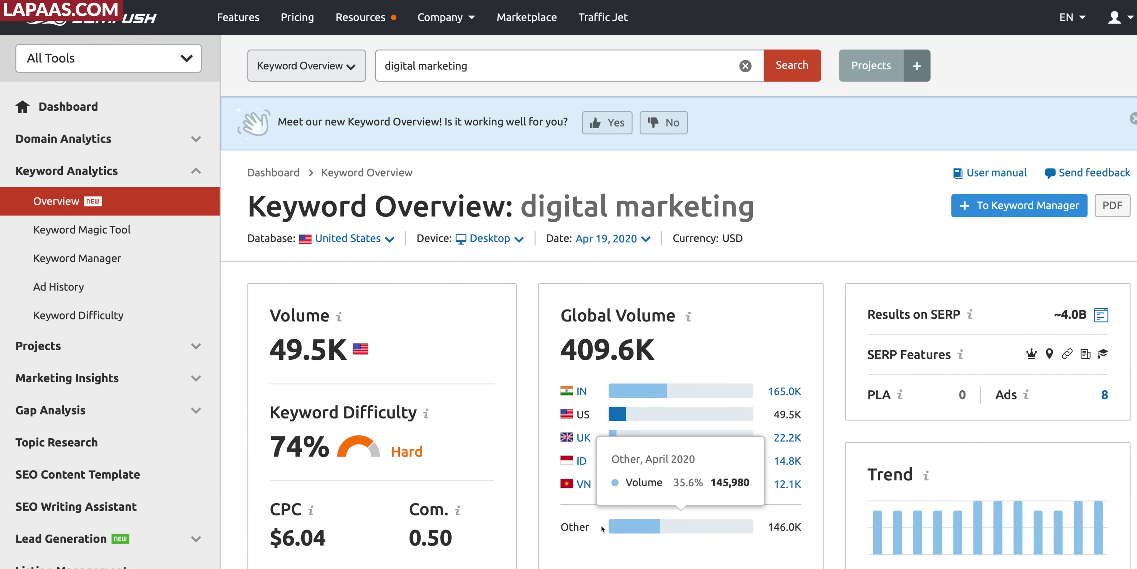
Open the full list of keyword variations for "digital marketing" and look through the keyword table.
scroll(519, 520, down, 4)
scroll(520, 523, down, 5)
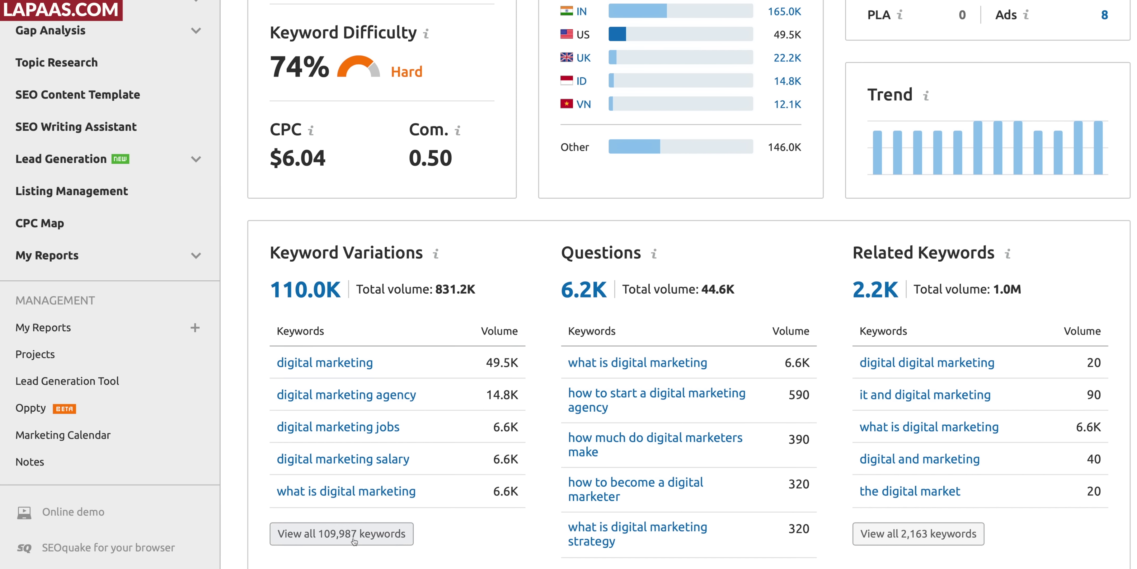
click(345, 536)
scroll(756, 518, down, 10)
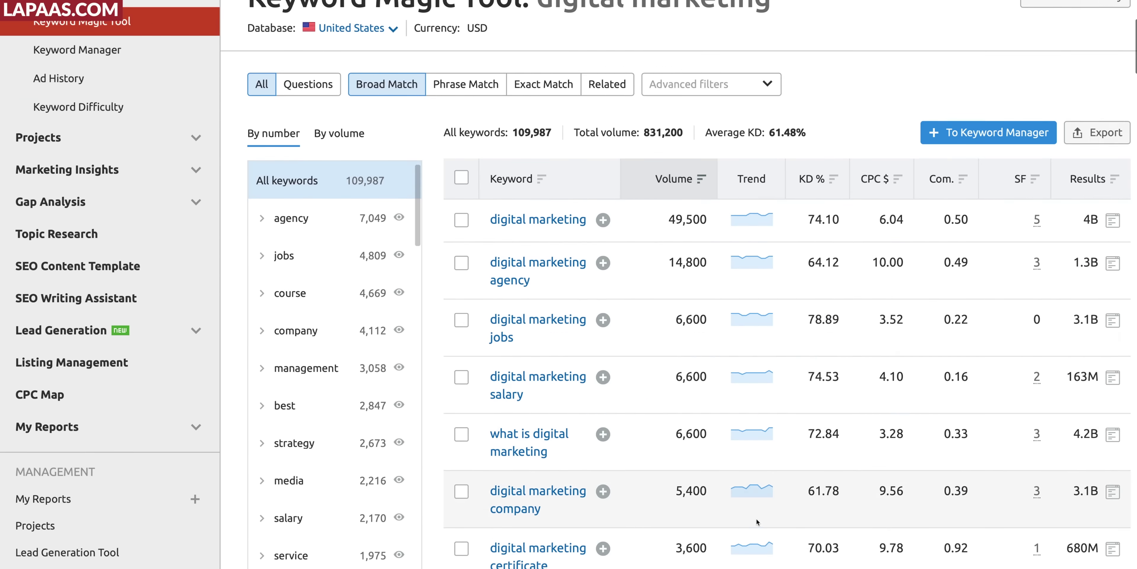
Filter the "digital marketing" keyword variations to a volume from 1000 and a KD % up to 60, and check the matching keywords.
scroll(756, 517, down, 15)
scroll(723, 474, up, 20)
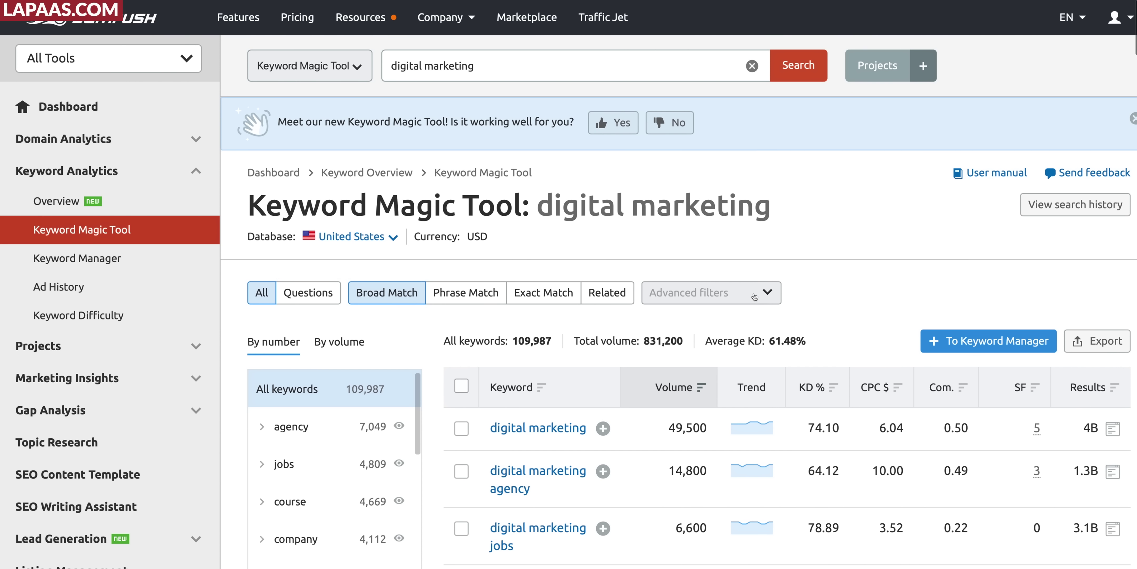
click(734, 295)
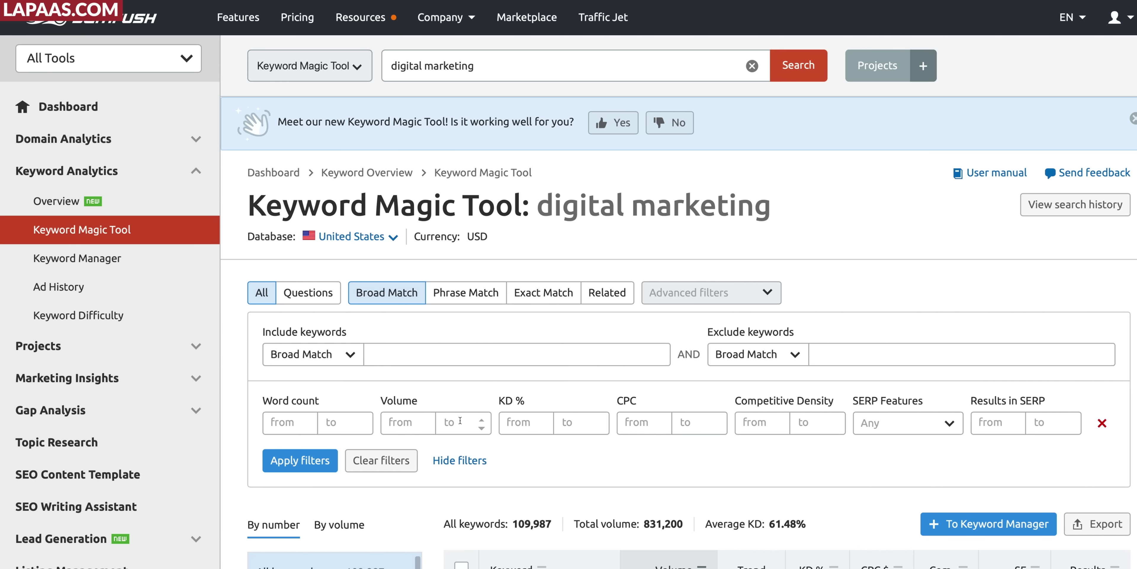
click(570, 426)
text(60)
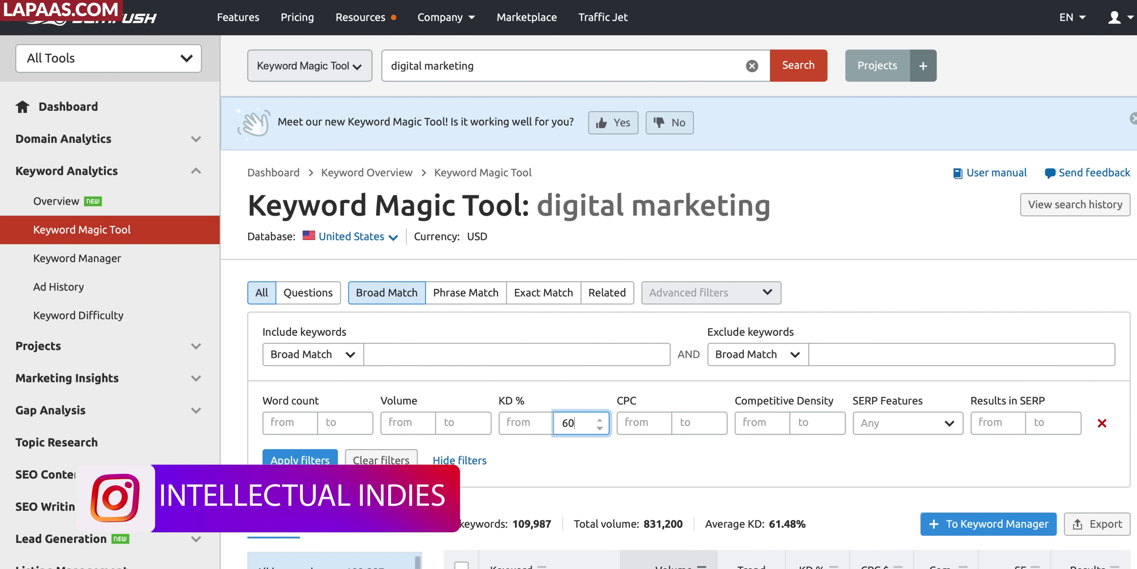
click(404, 422)
text(1000)
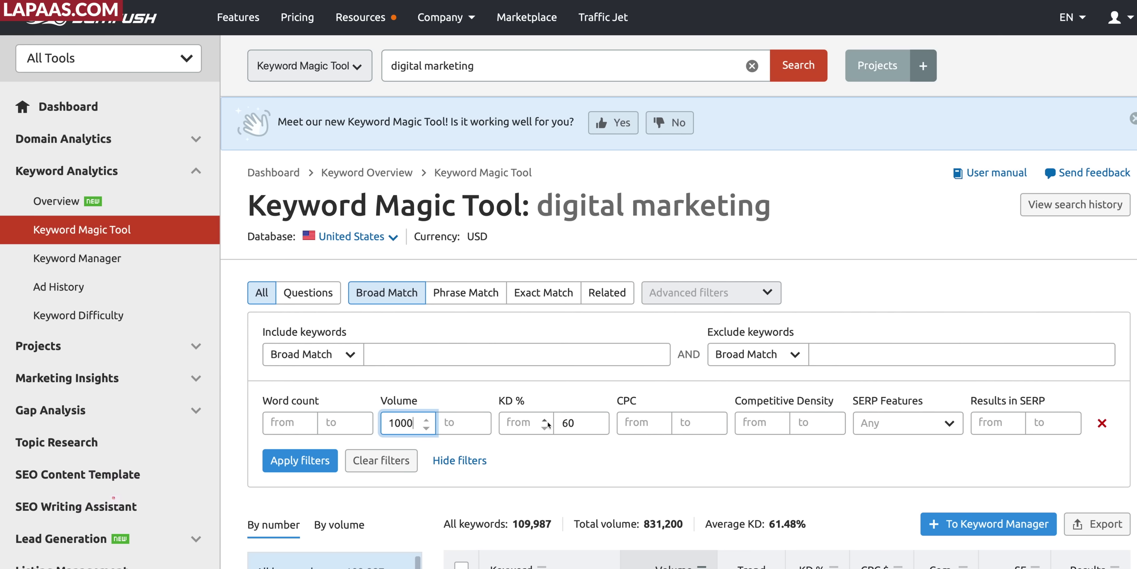
click(324, 463)
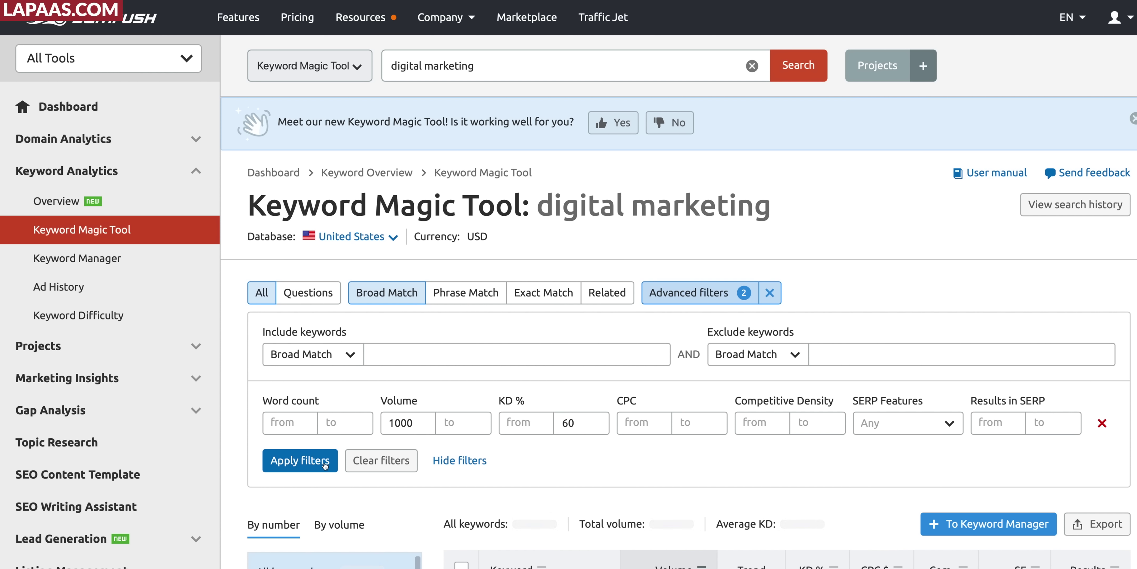
scroll(584, 472, down, 7)
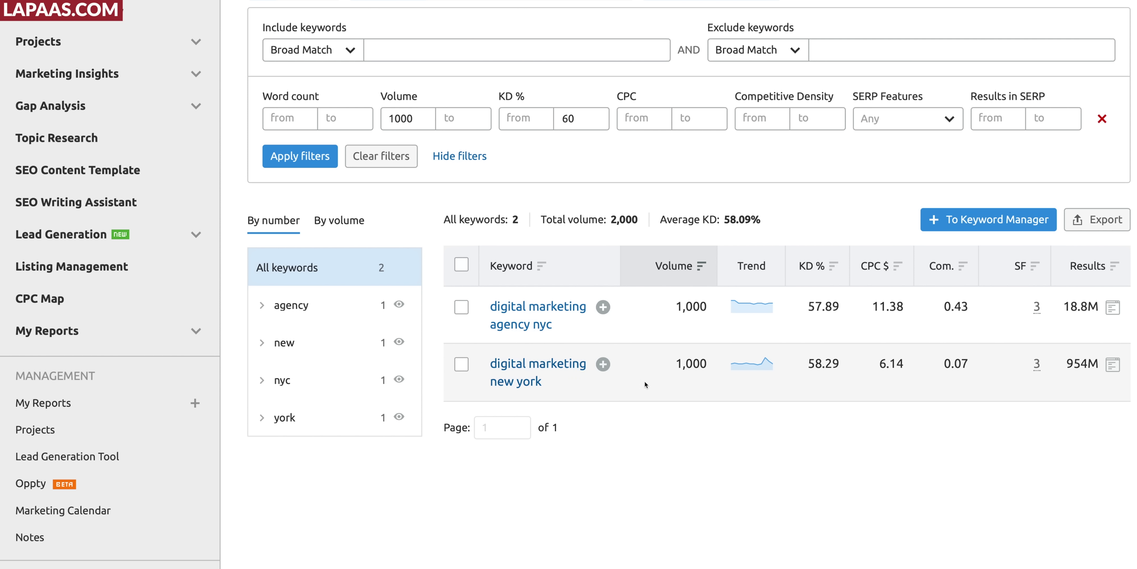
Switch the keyword database to India and look through the filtered keyword table.
scroll(757, 330, up, 5)
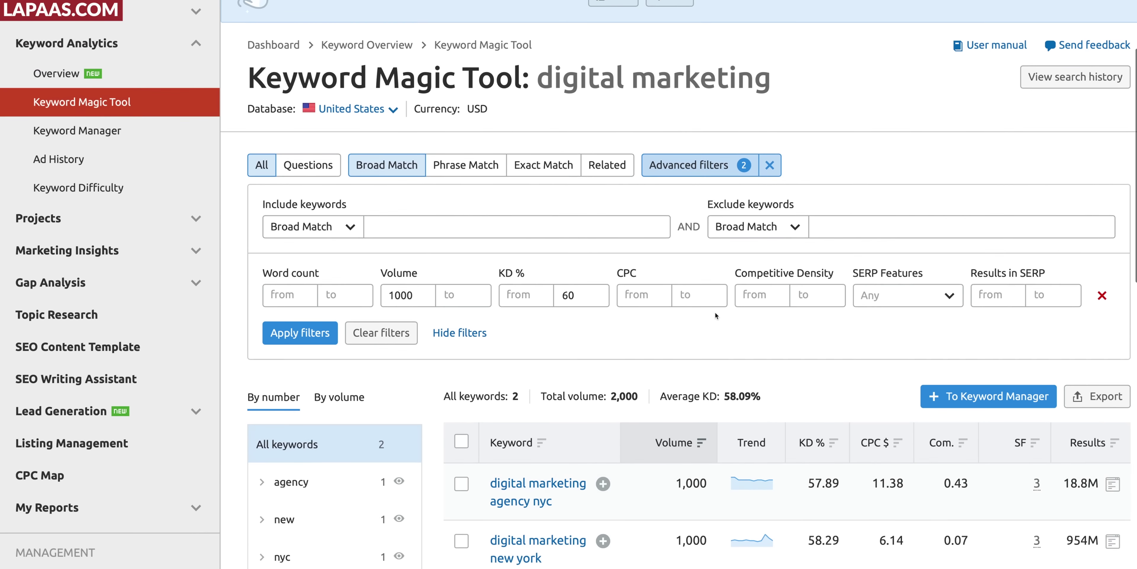
click(388, 150)
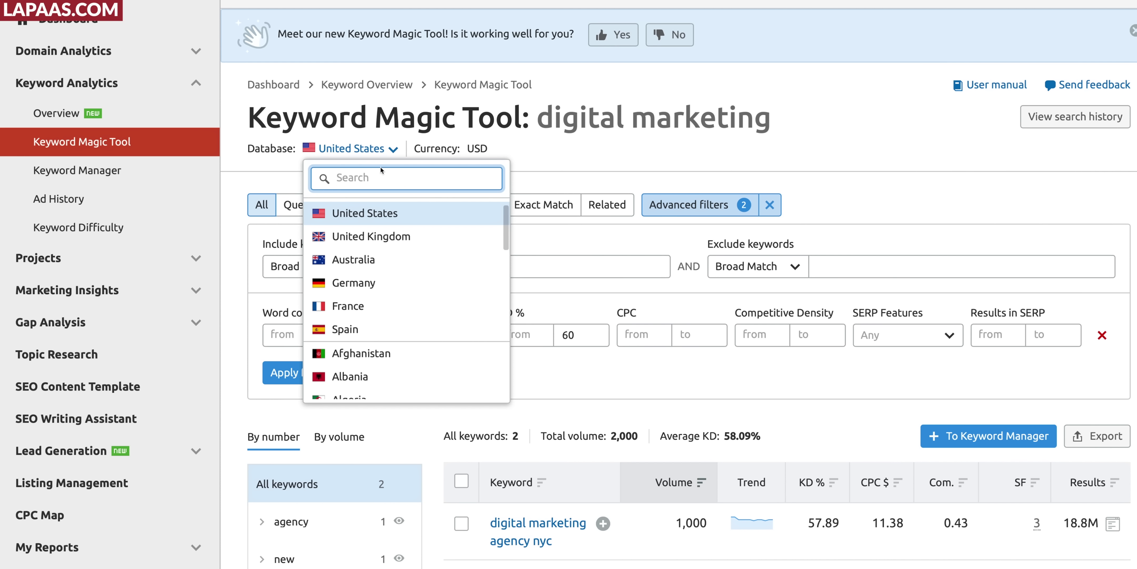
text(india)
key(Return)
scroll(731, 497, down, 7)
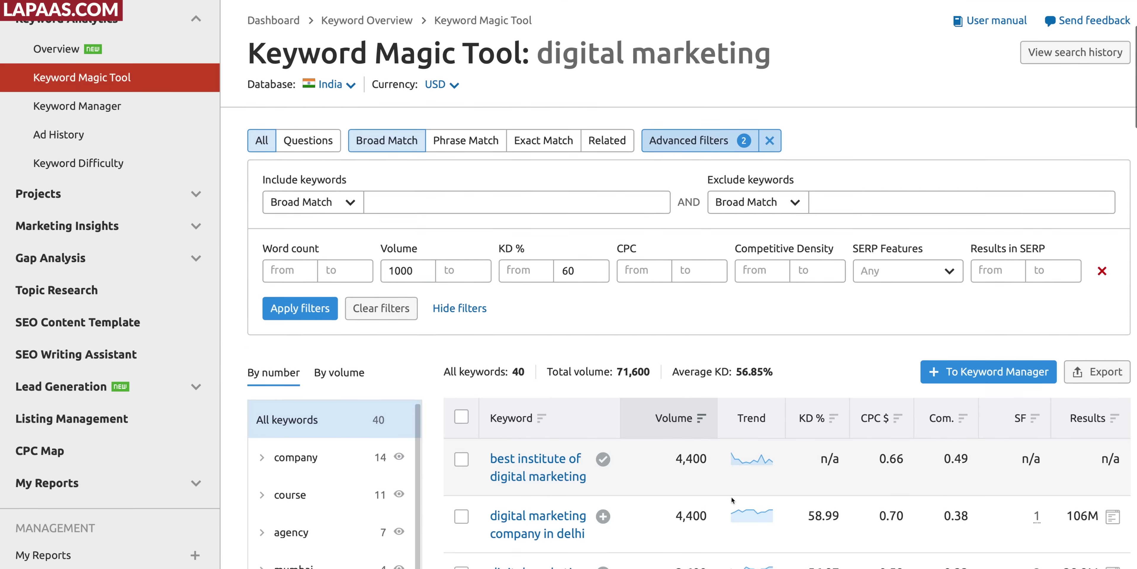
scroll(731, 497, down, 10)
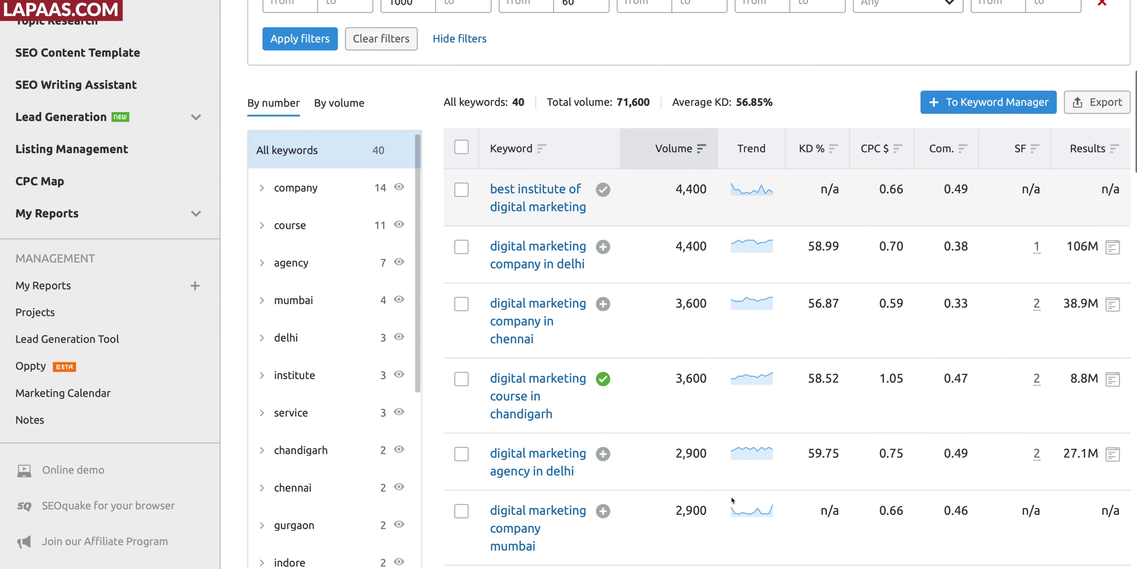
scroll(732, 499, down, 12)
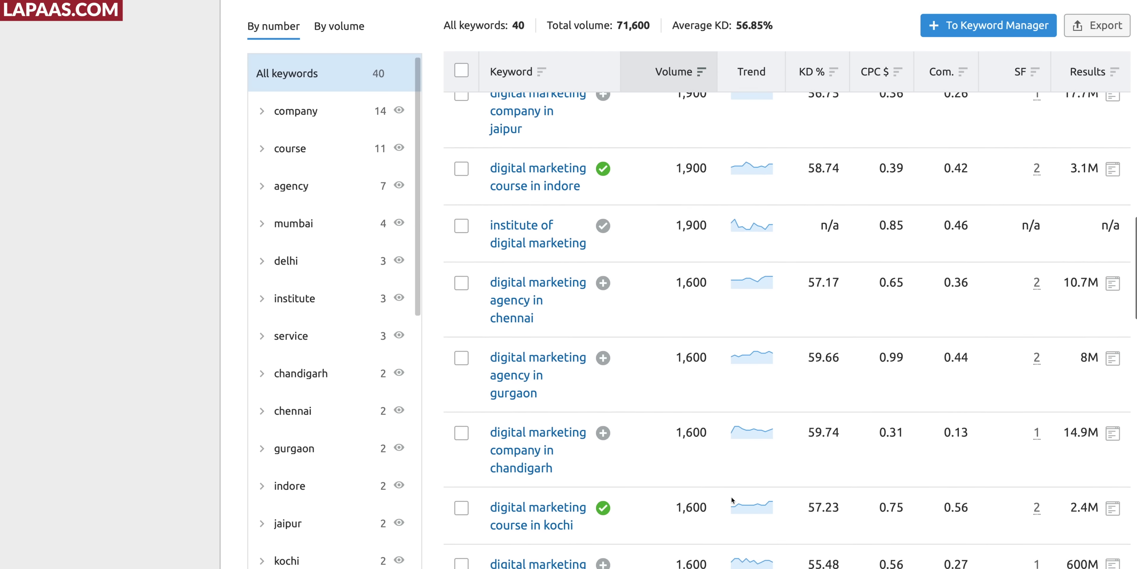
scroll(731, 497, down, 12)
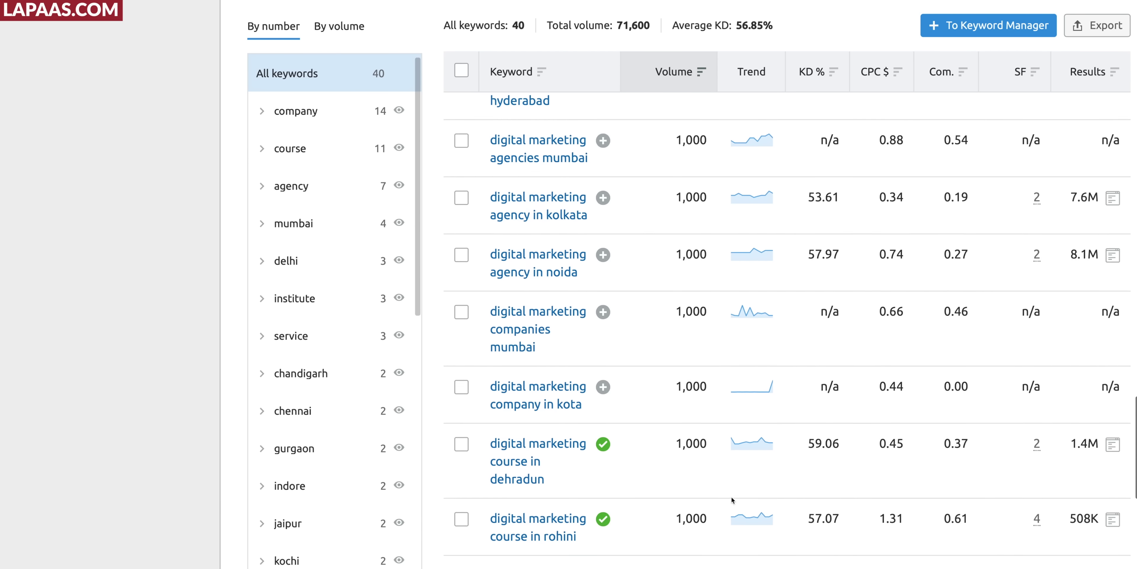
scroll(731, 496, up, 10)
scroll(732, 496, up, 15)
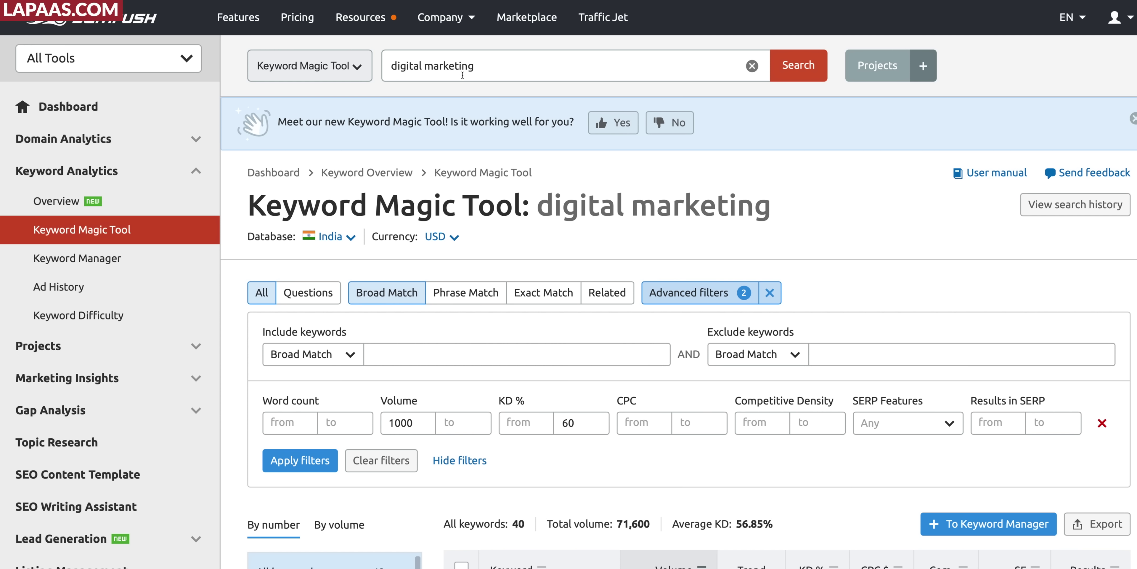
Create a new project from the projects list for the domain Letsblogging.com, named letsblogging.com.
click(170, 345)
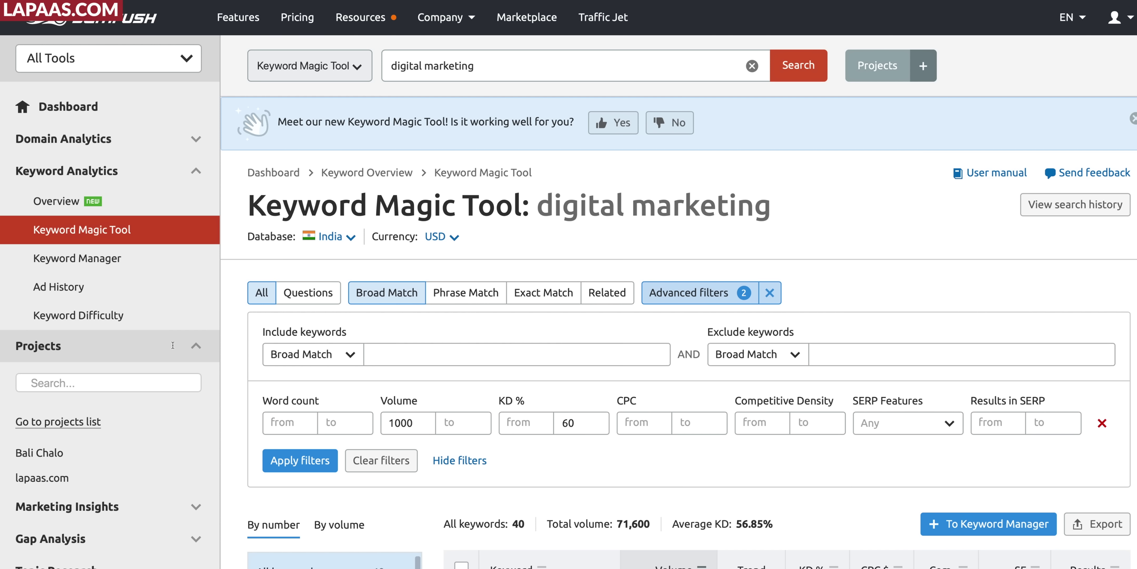
click(75, 426)
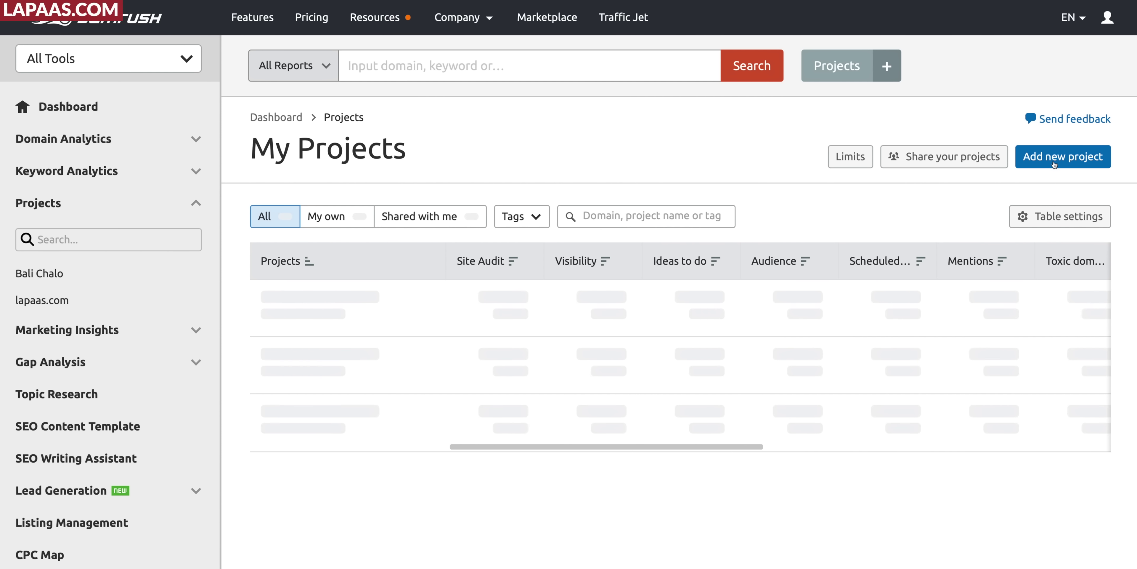
click(1054, 164)
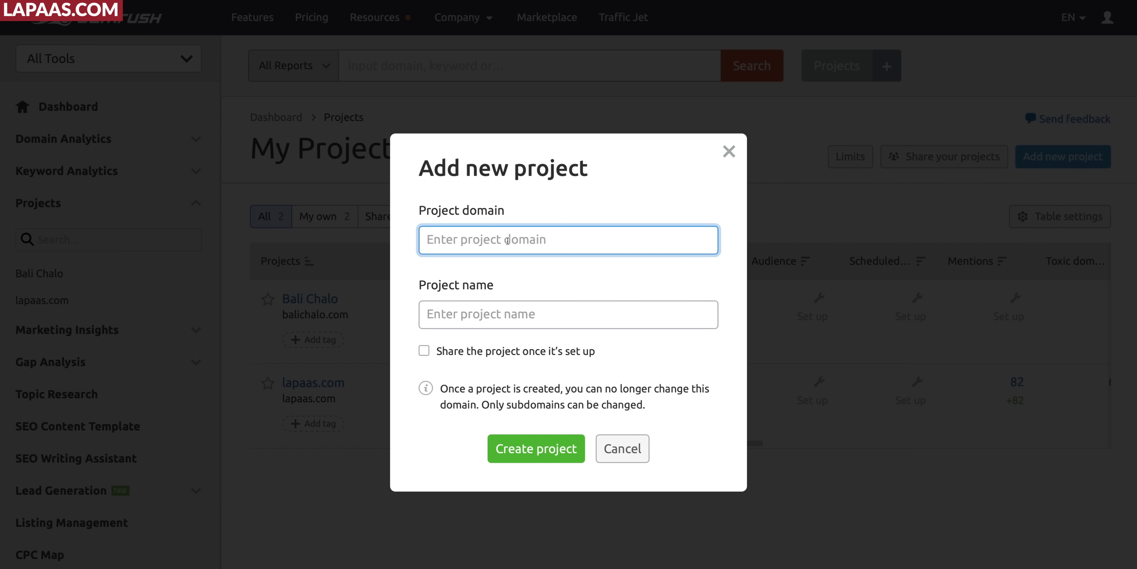
text(L)
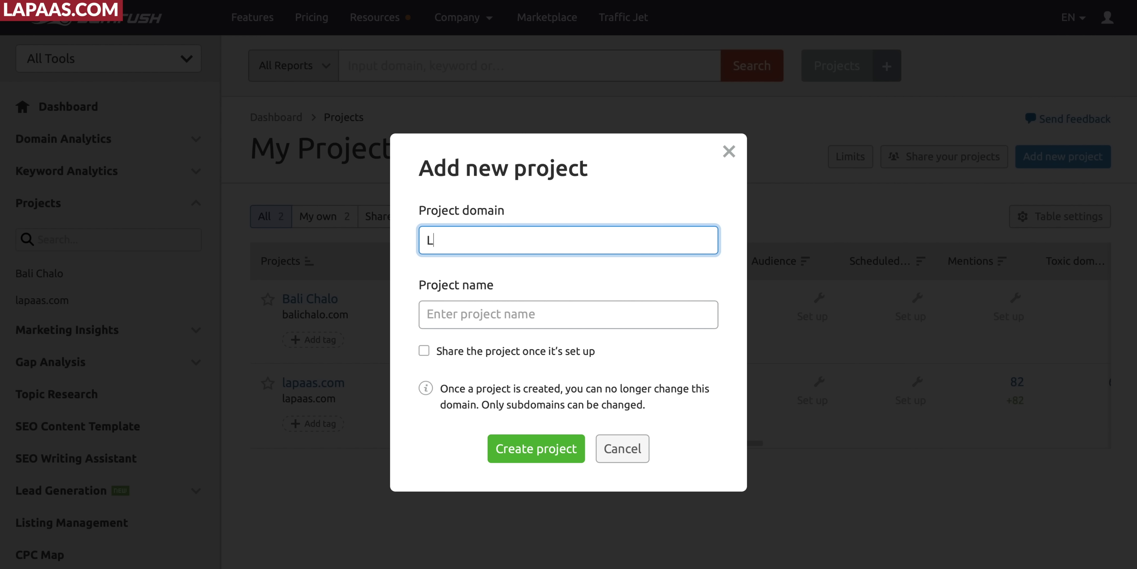
text(etsblogging.com)
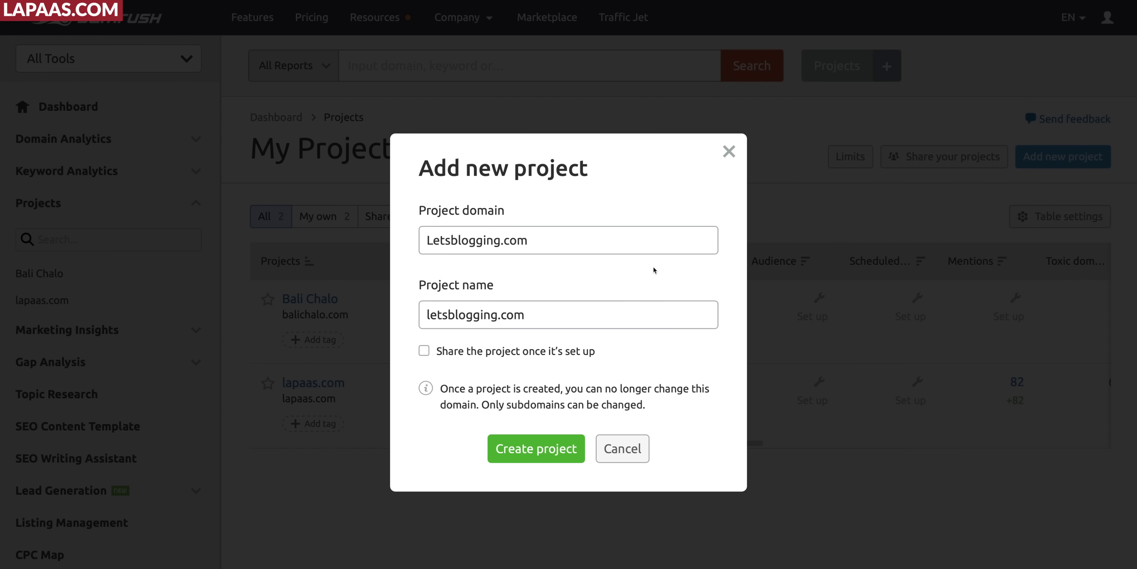
click(528, 451)
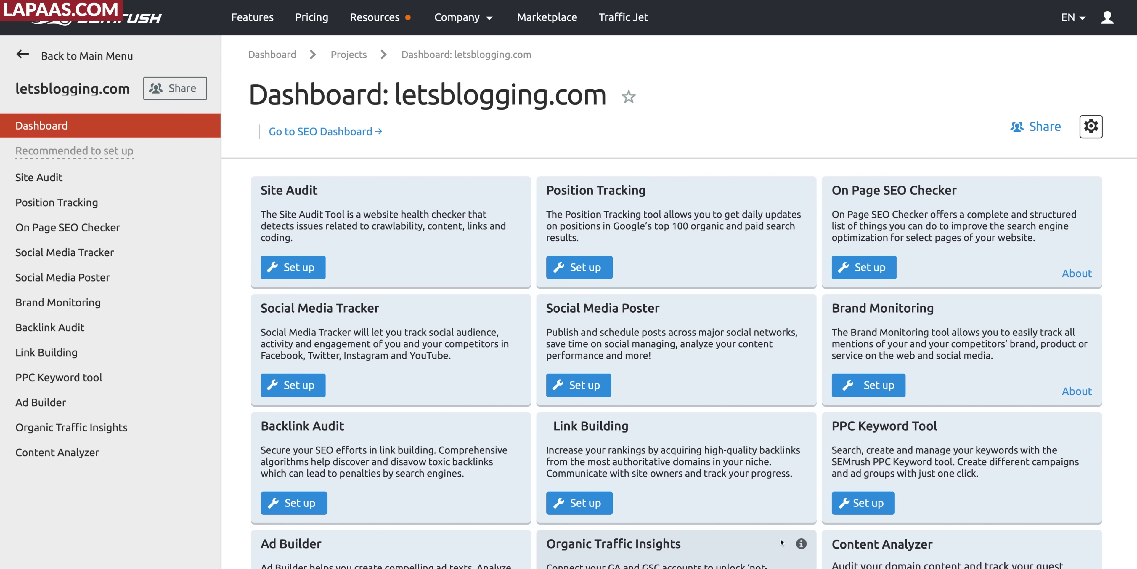
Set up the project's Site Audit with a limit of 1,000 checked pages and completion emails turned off, then start it.
scroll(571, 415, down, 6)
scroll(572, 415, up, 6)
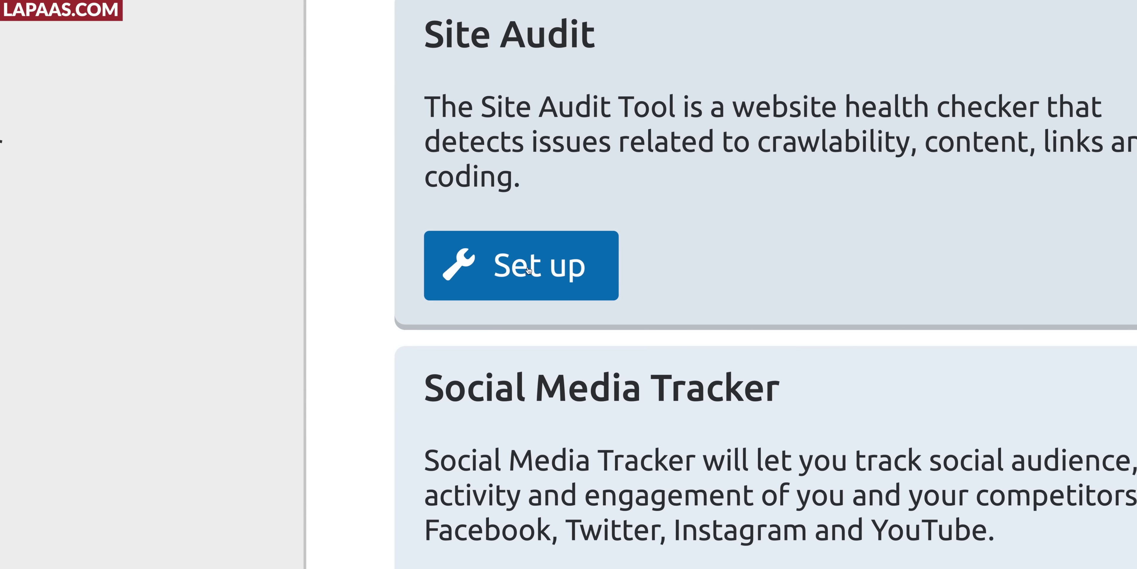
click(528, 269)
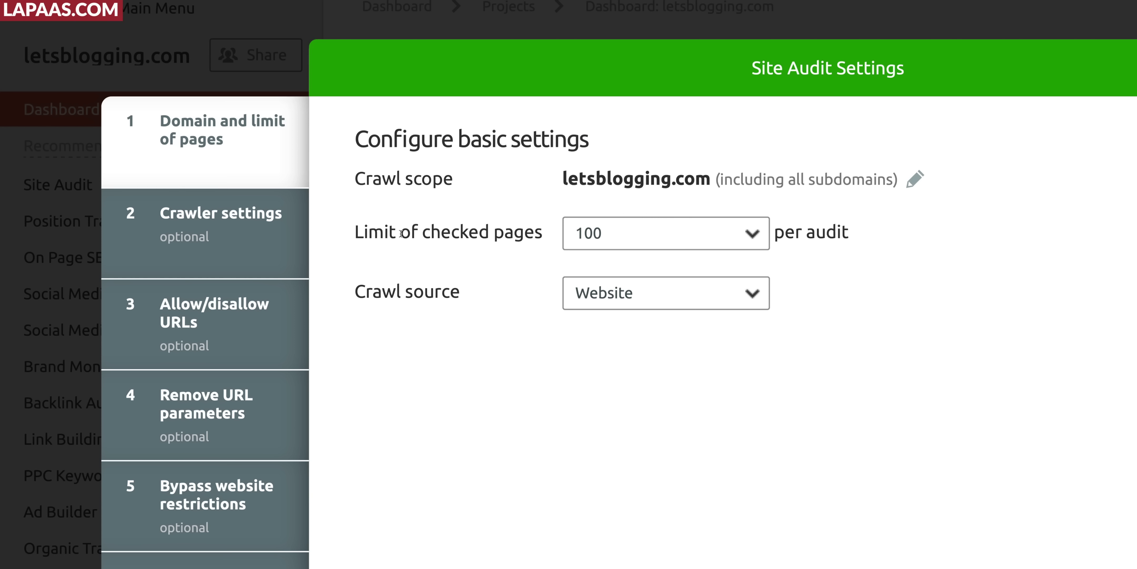
drag(358, 233, 543, 233)
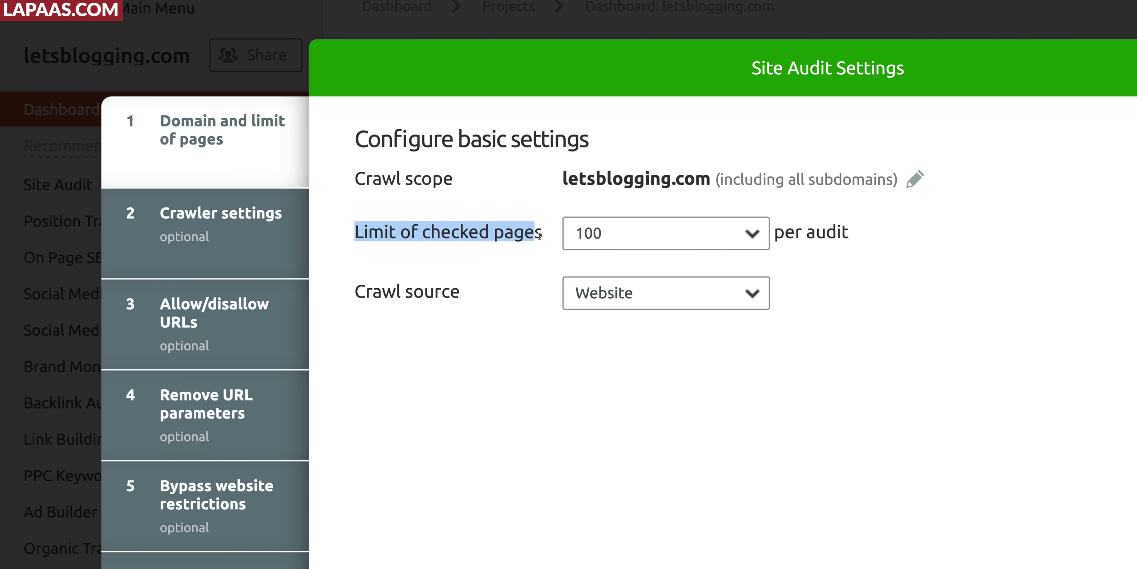
click(661, 240)
click(631, 360)
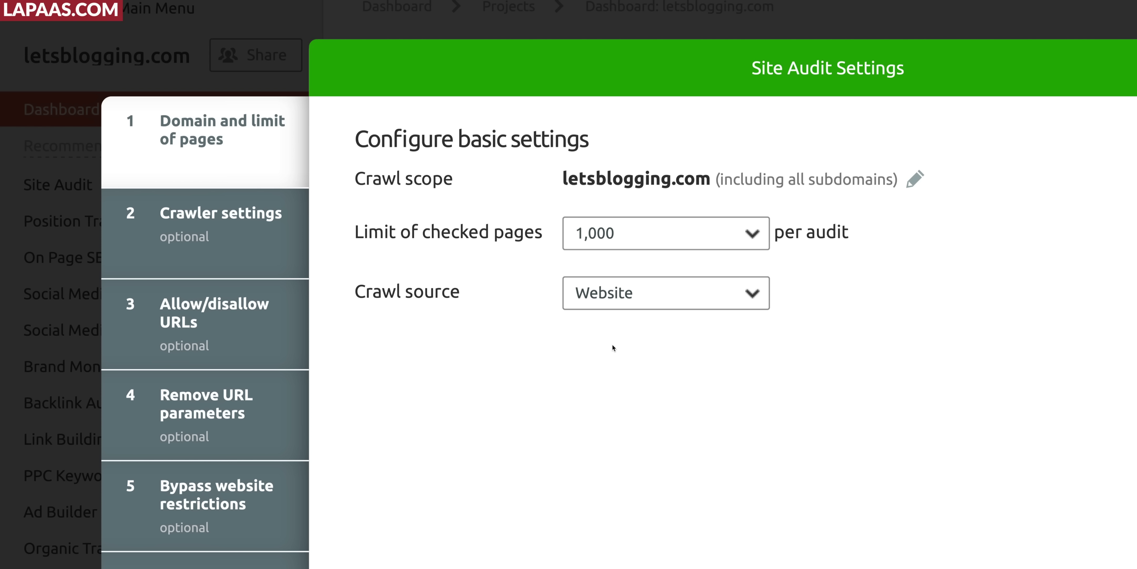
click(552, 486)
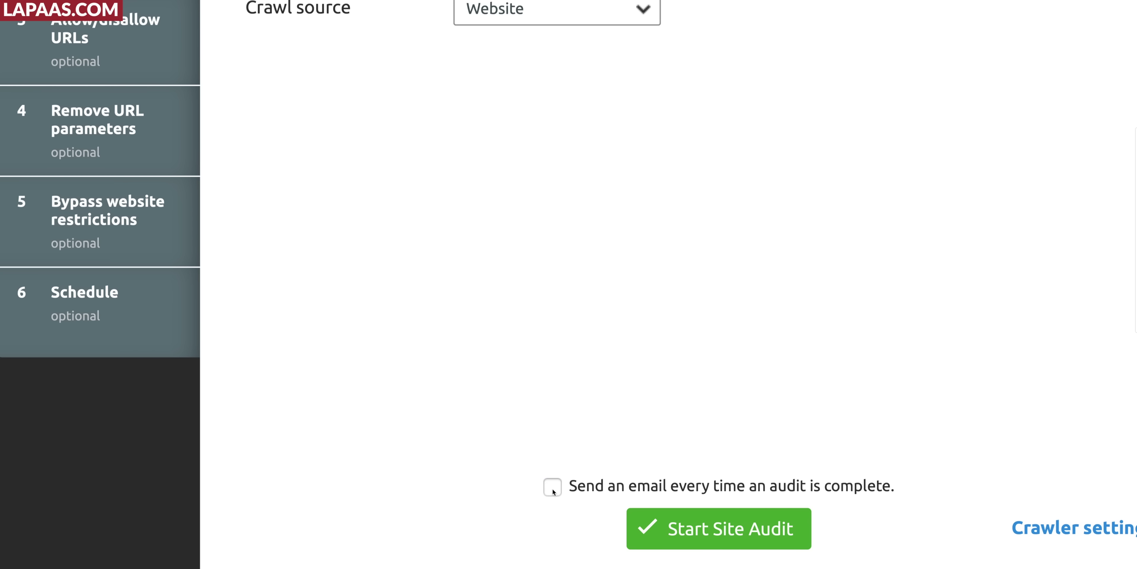
click(689, 532)
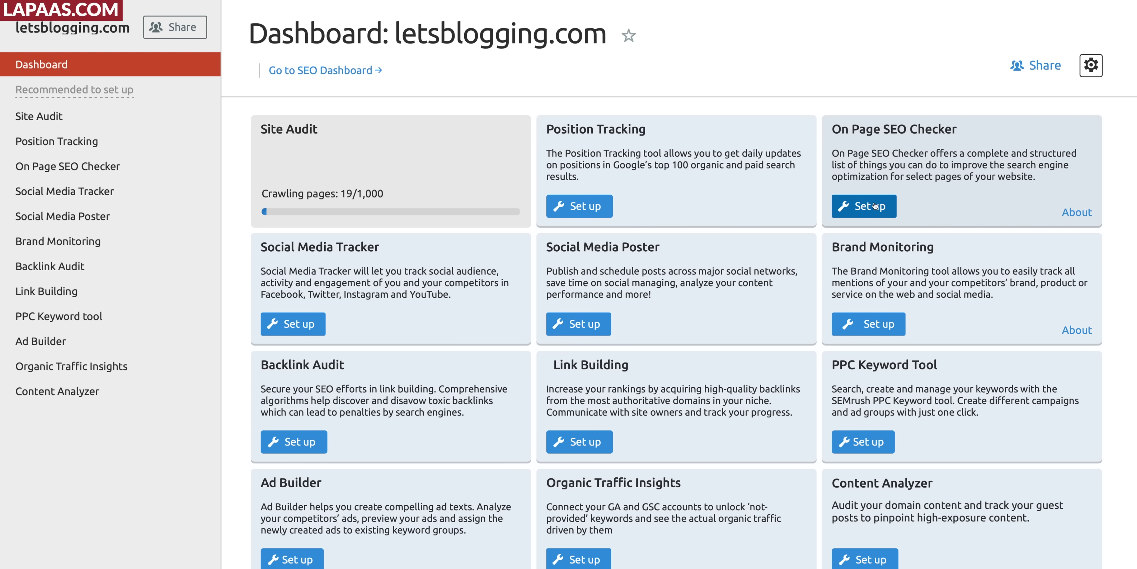
Begin setting up the On Page SEO Checker and choose India as the target country, leaving the region unselected.
click(872, 208)
click(872, 207)
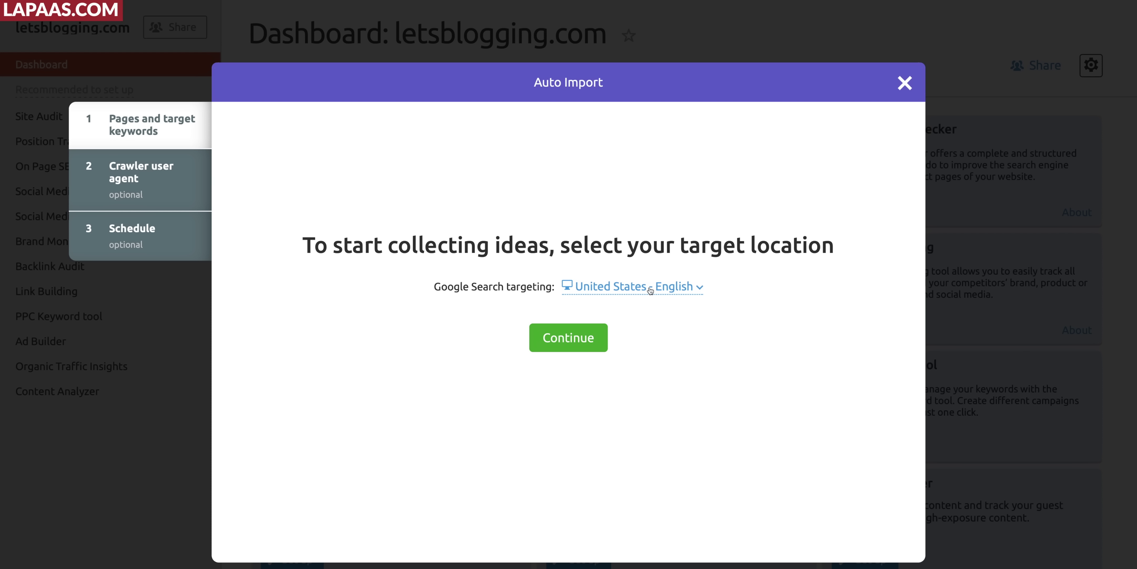
click(635, 288)
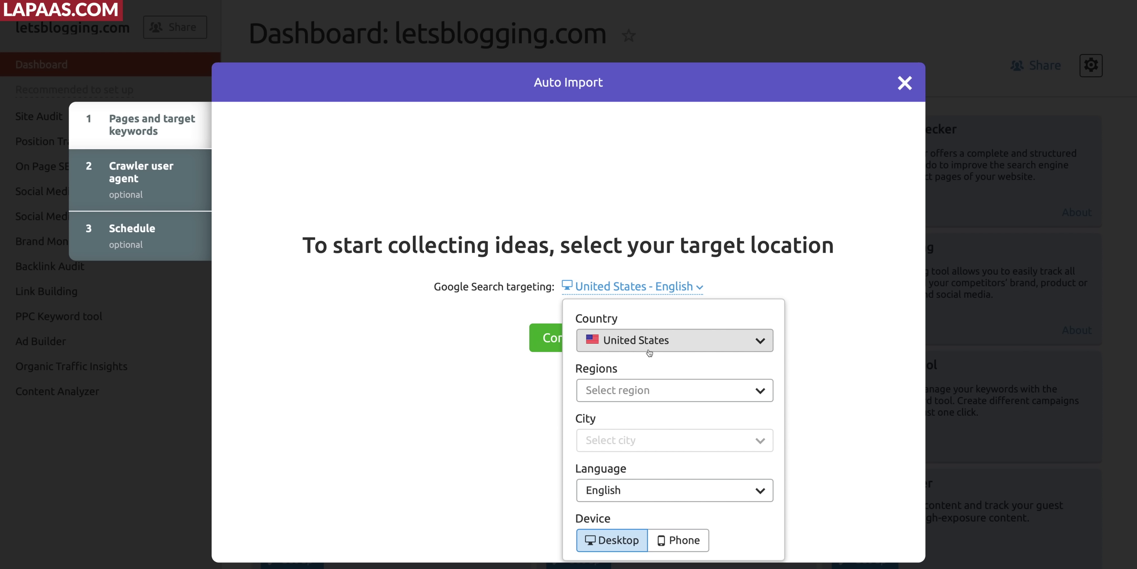
click(645, 340)
text(india)
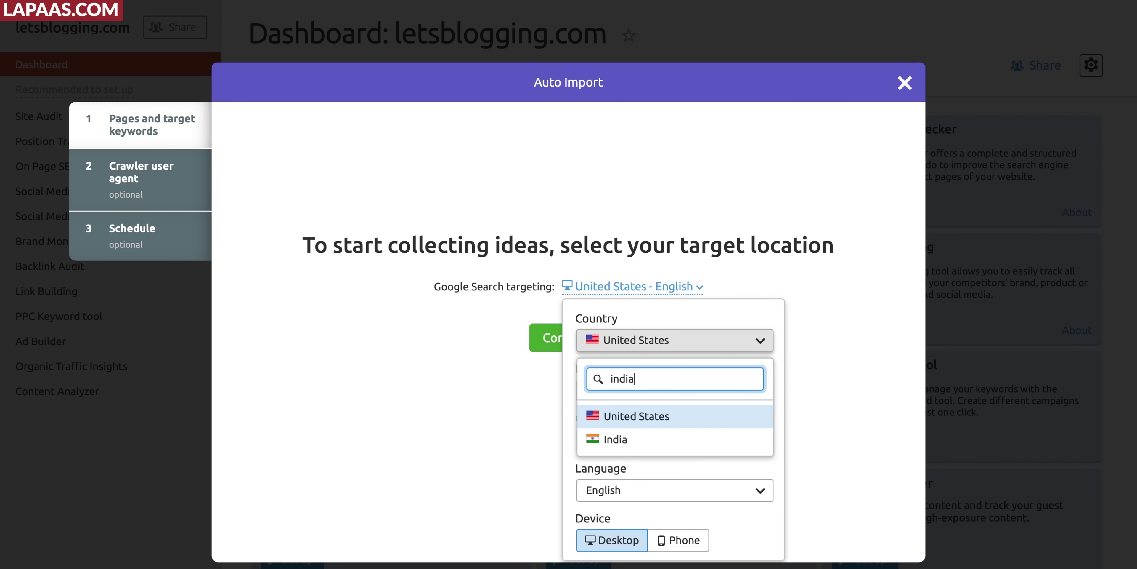
click(617, 447)
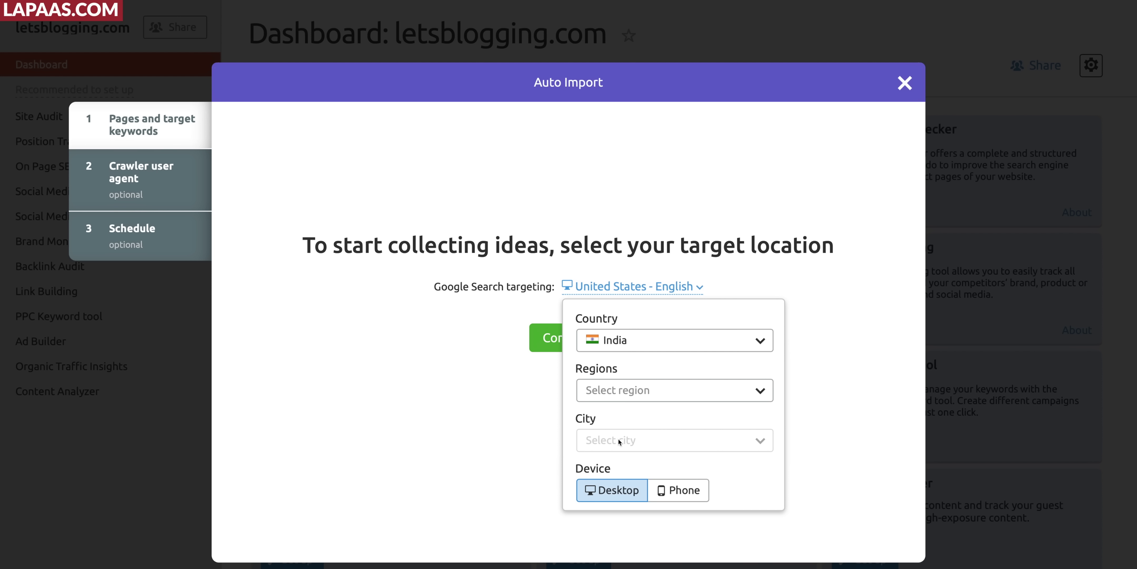
click(649, 399)
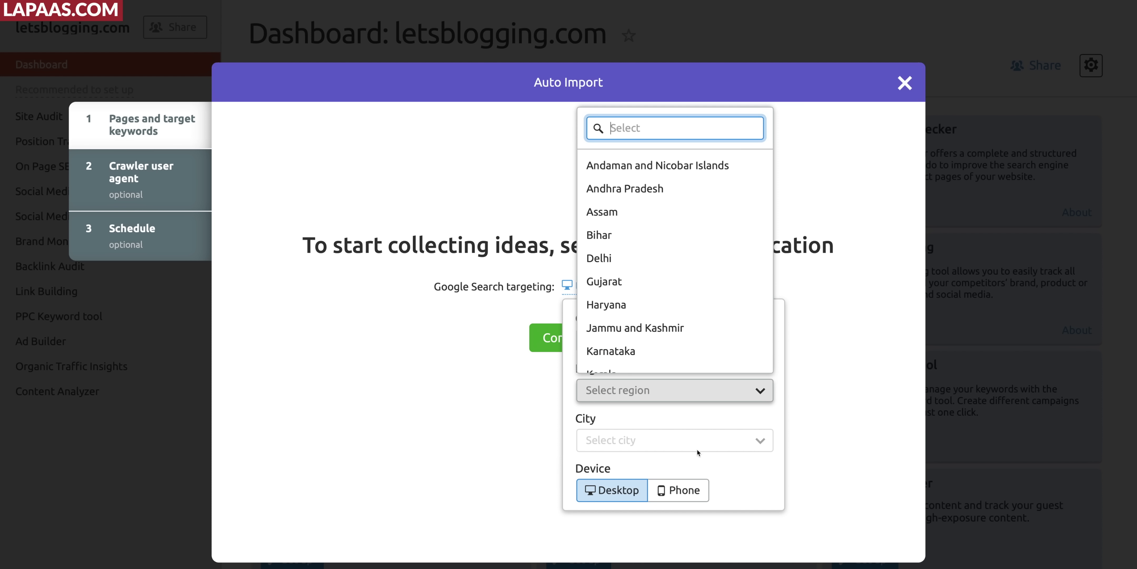
click(750, 470)
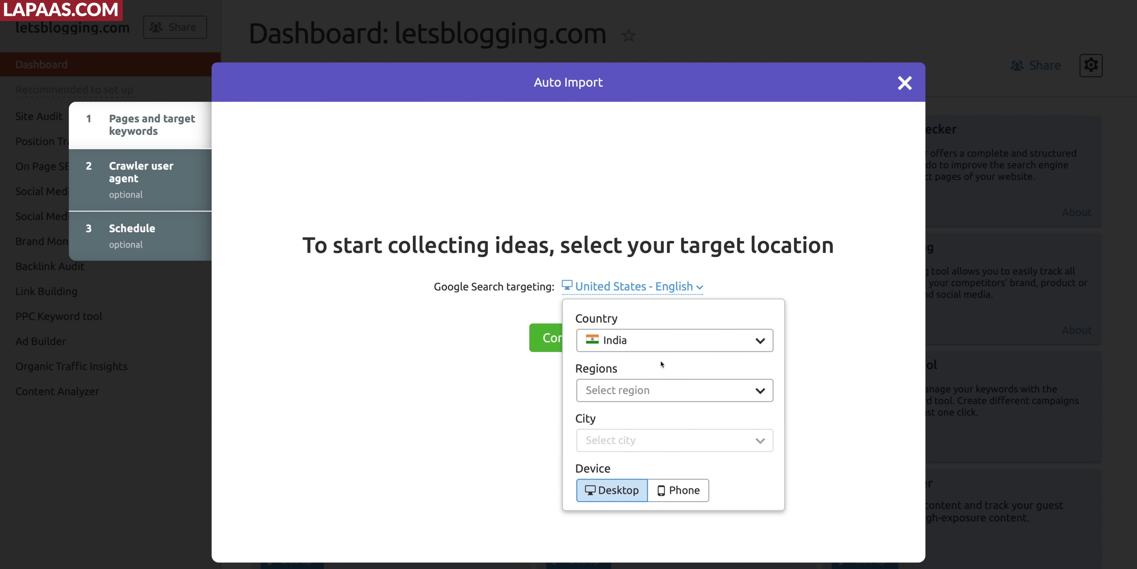
Set the target device to Phone and continue with the auto import to collect optimization ideas.
scroll(714, 468, down, 1)
click(680, 490)
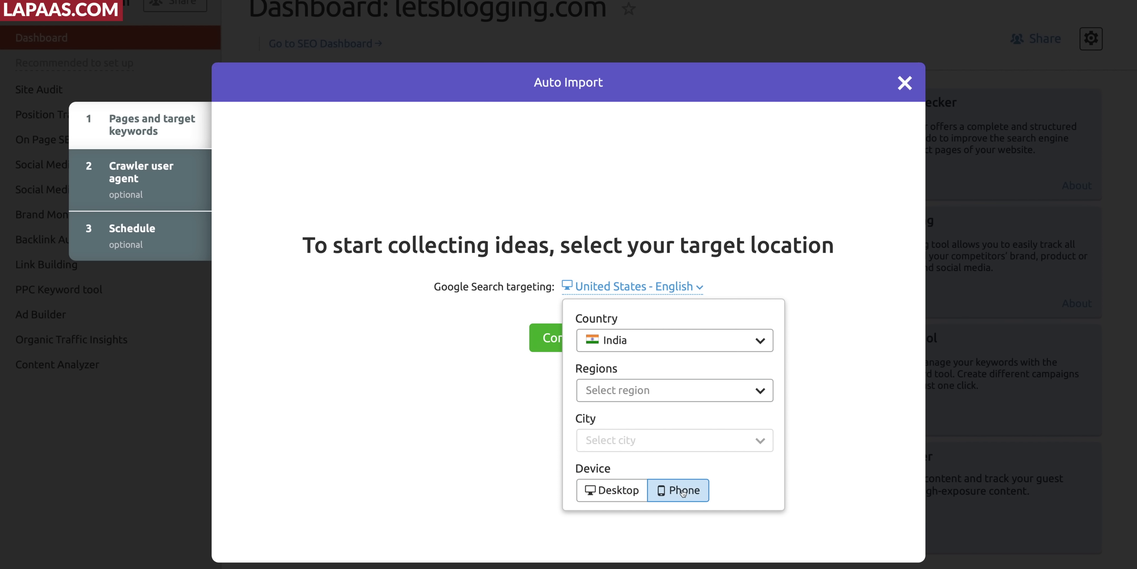
click(837, 436)
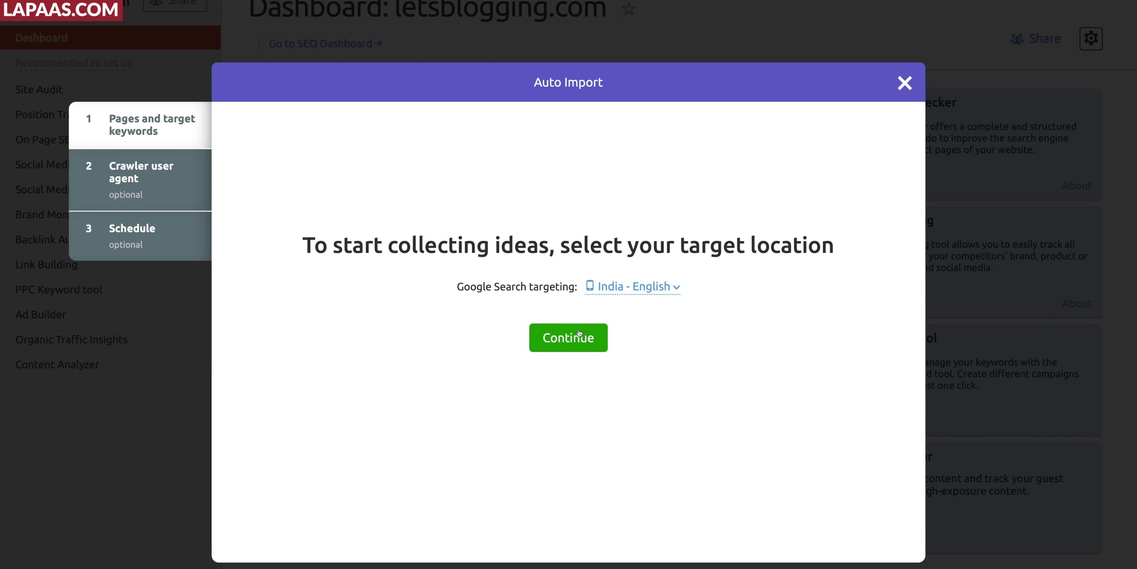
scroll(580, 332, down, 1)
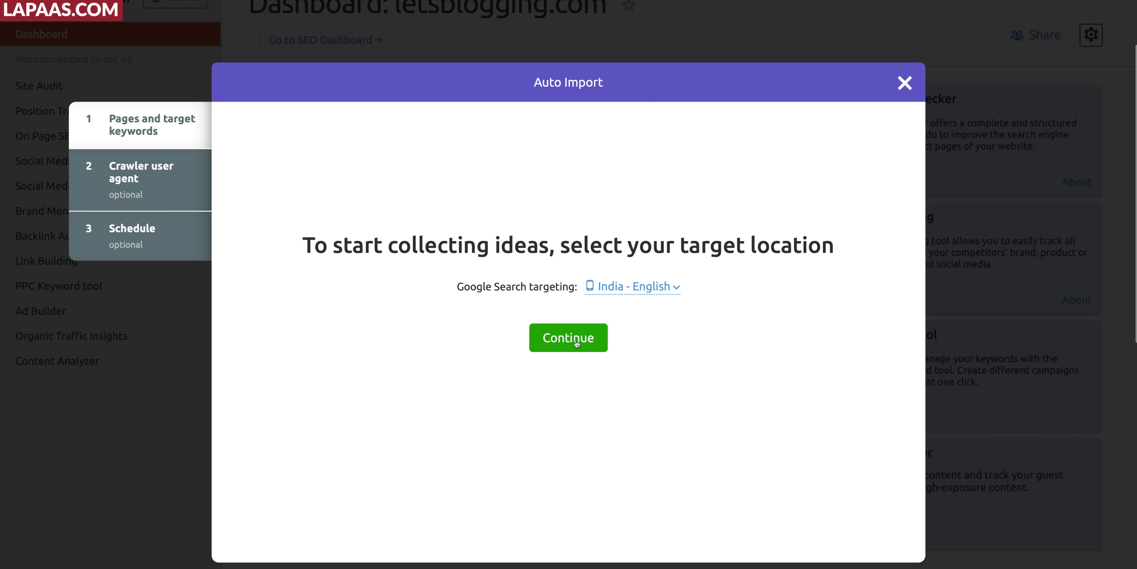
click(576, 342)
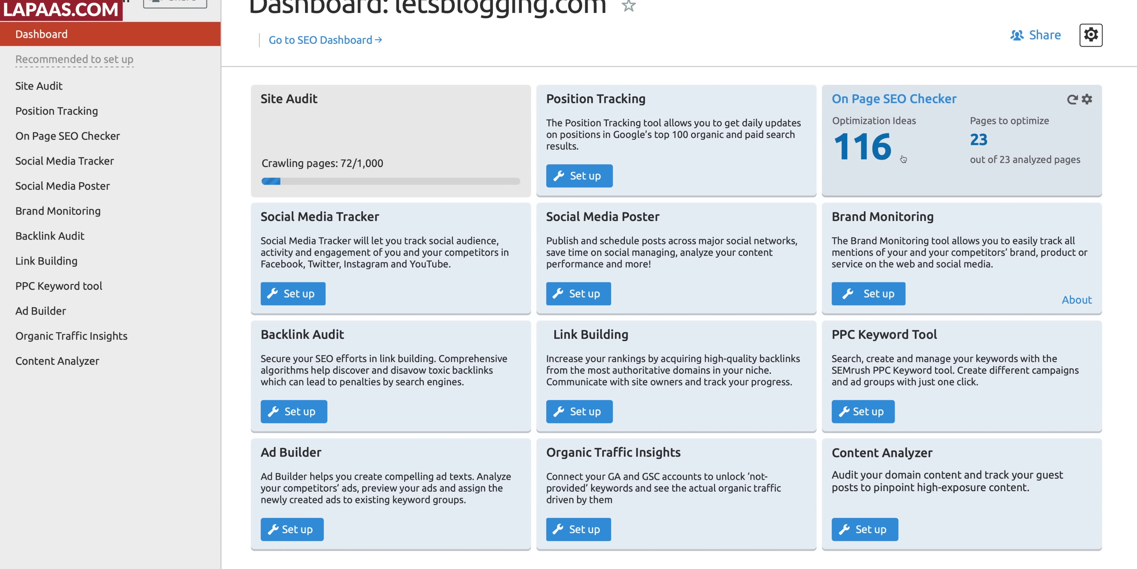
Open letsblogging.com's On Page SEO Checker overview and review its idea totals, organic traffic potential and top pages to optimize.
click(863, 152)
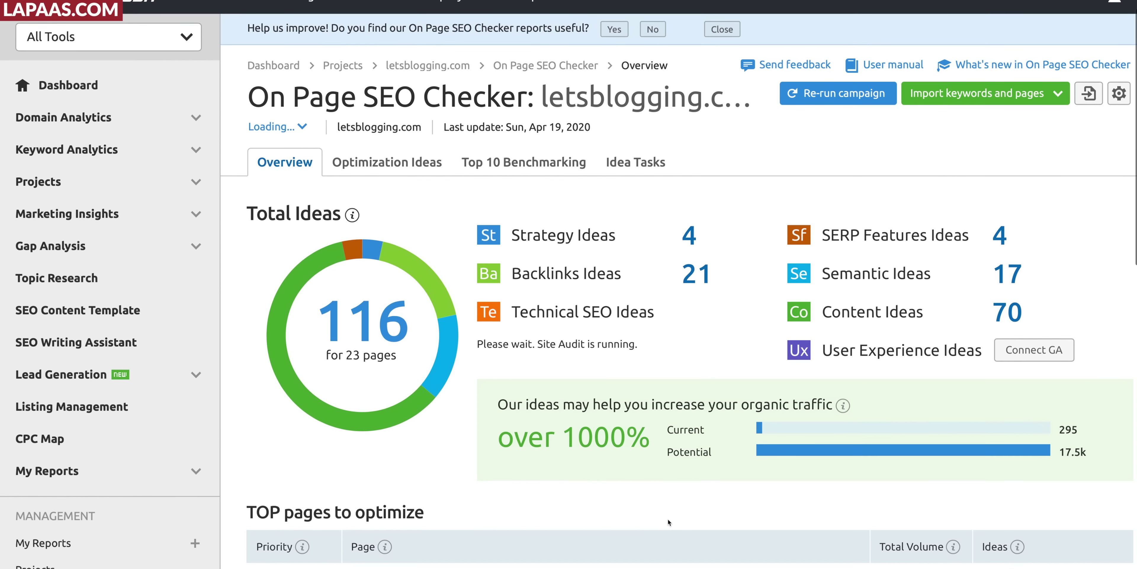
drag(571, 431, 855, 432)
click(855, 432)
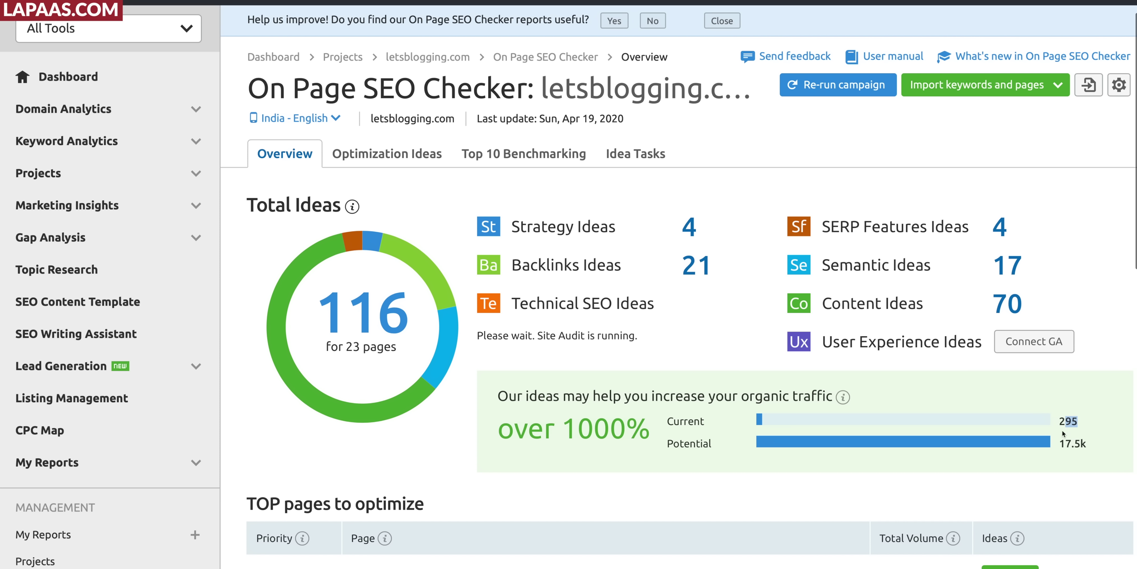
drag(1059, 444, 1099, 444)
click(677, 500)
scroll(677, 500, down, 5)
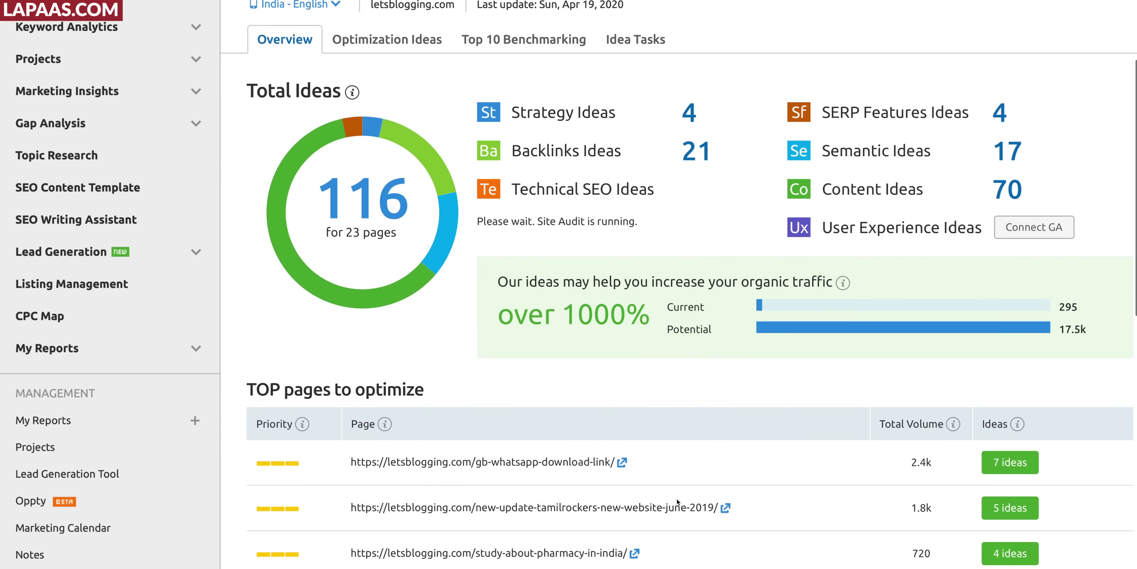
scroll(677, 497, down, 1)
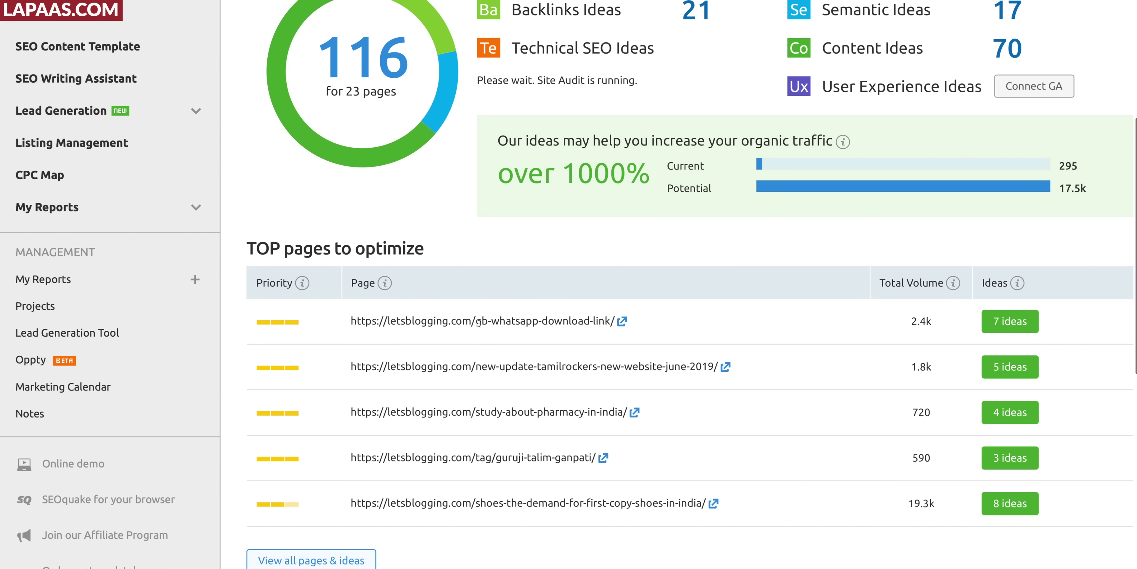
Open the ideas for the gb-whatsapp-download-link page and review its content, semantic and backlink recommendations.
drag(475, 322, 611, 321)
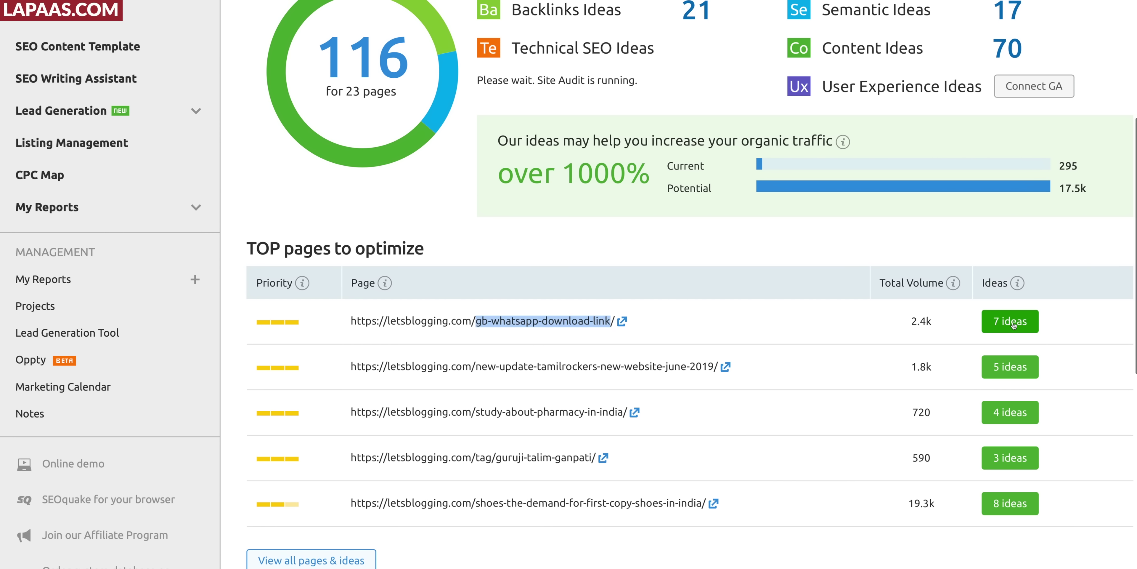
click(1014, 325)
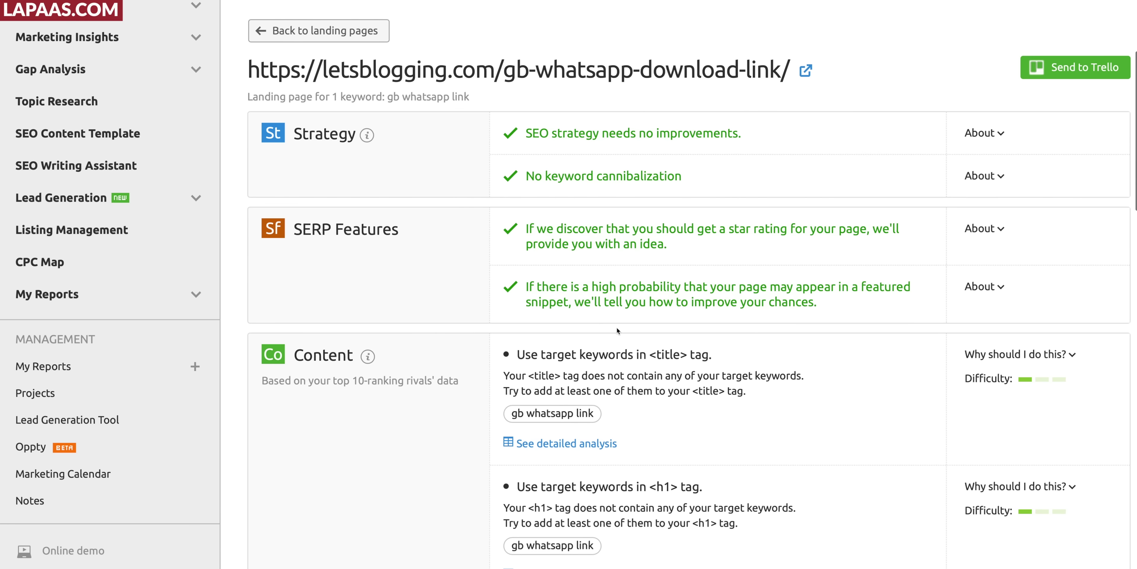
scroll(627, 414, down, 6)
scroll(627, 420, down, 8)
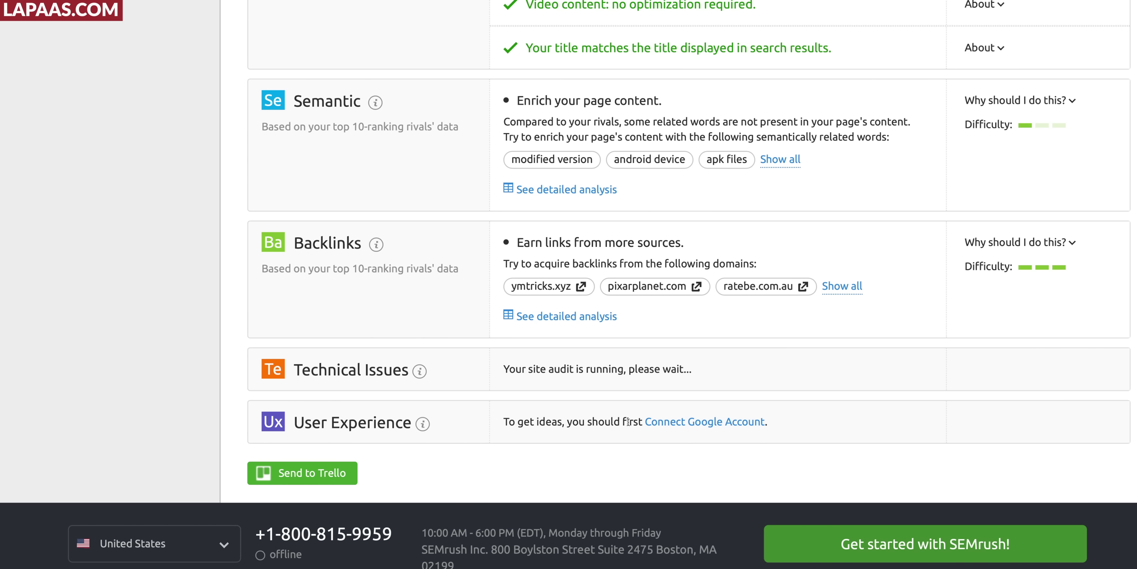
scroll(628, 422, up, 1)
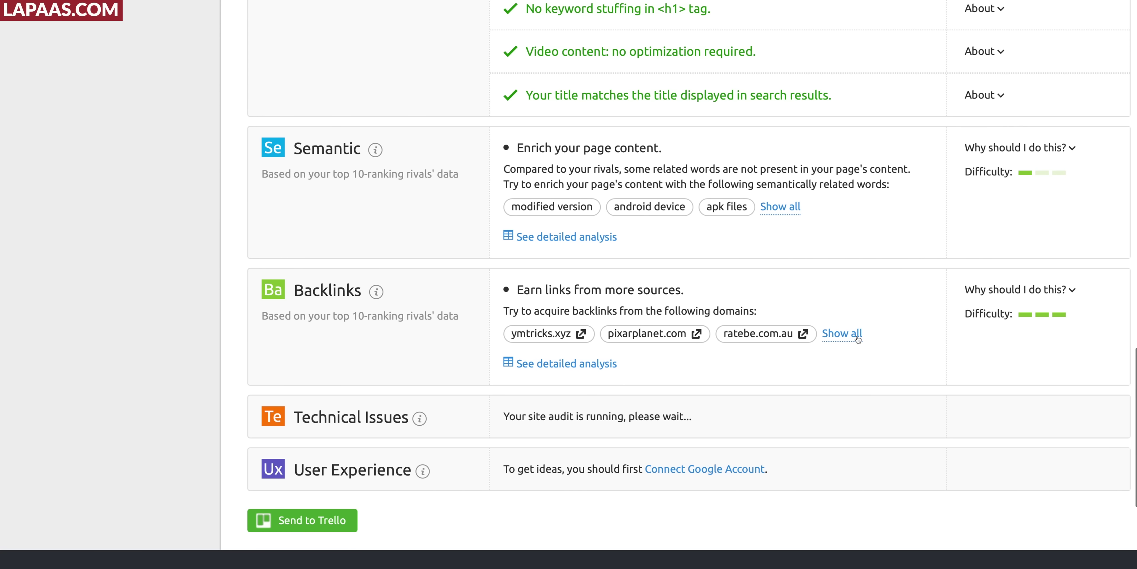
scroll(855, 333, up, 4)
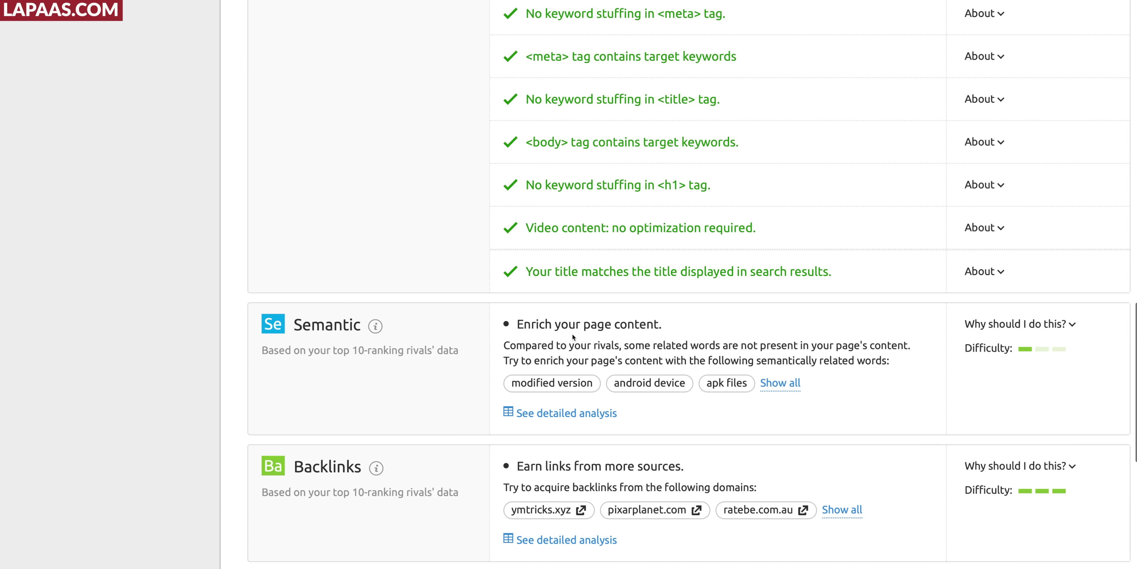
Expand the full list of semantically related words, and reread the page's passed checks, content ideas and target keyword advice.
click(794, 387)
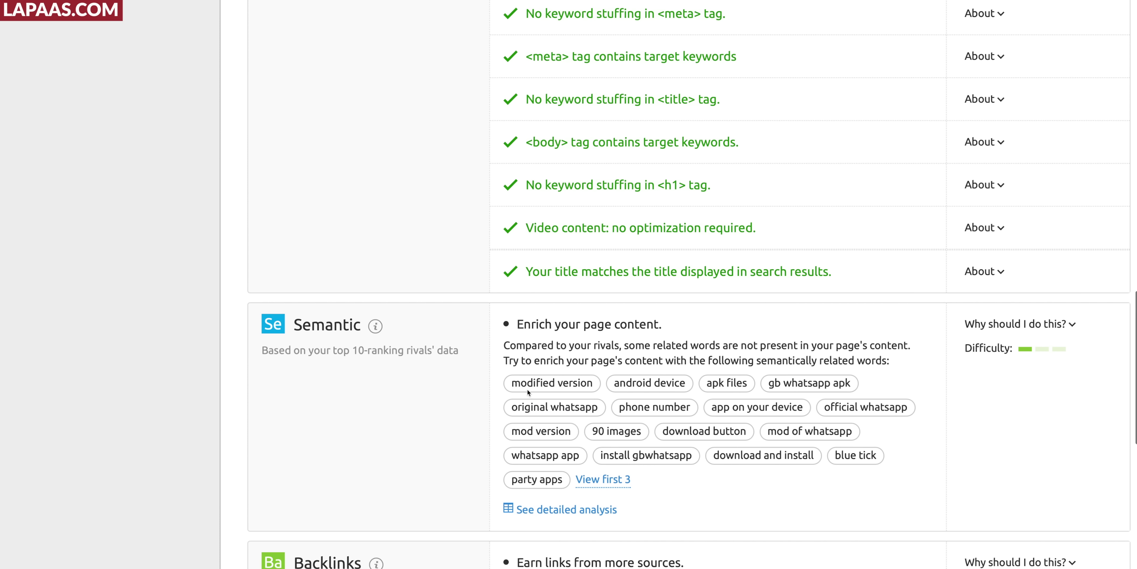
scroll(594, 332, up, 5)
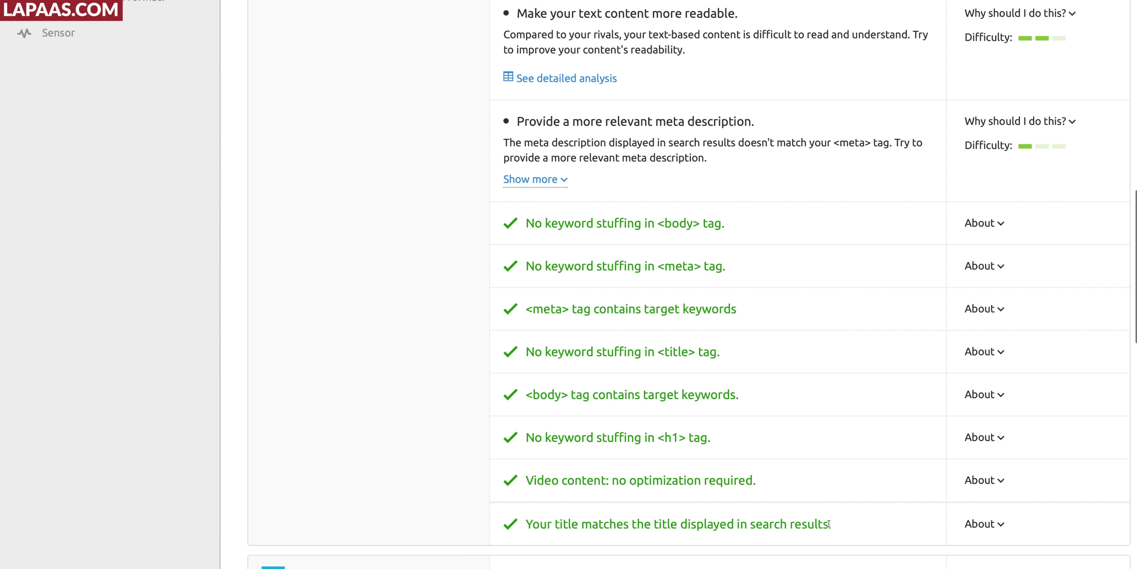
drag(829, 524, 592, 276)
scroll(592, 282, up, 4)
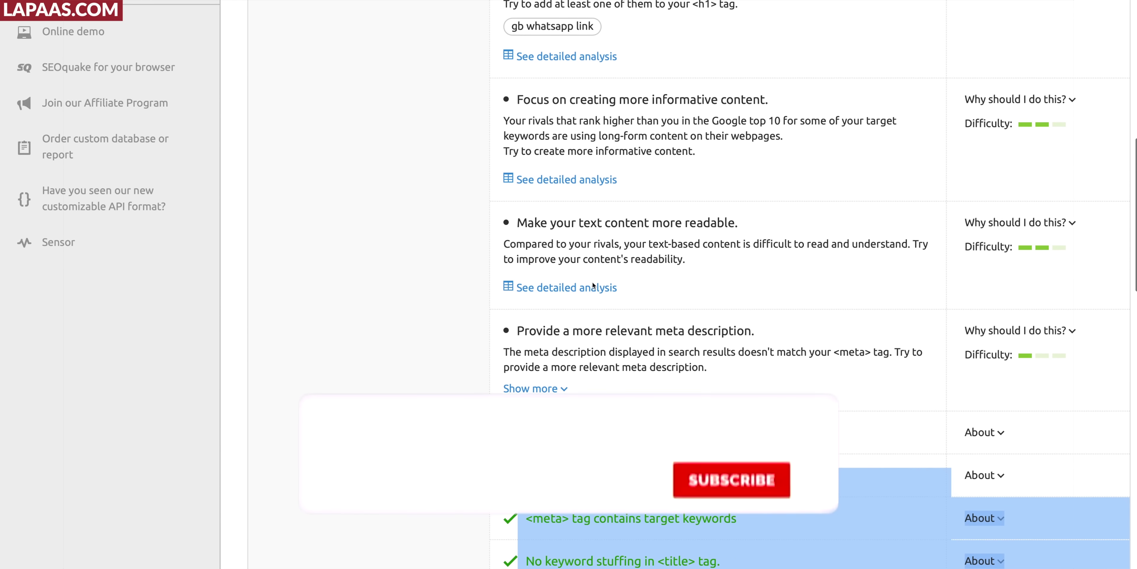
scroll(593, 284, up, 5)
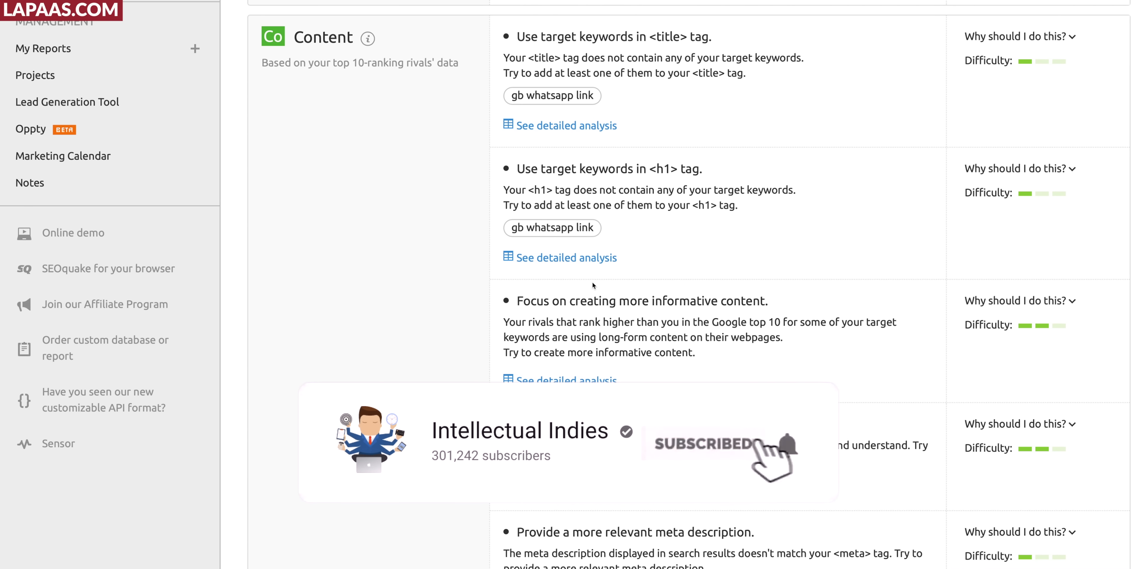
scroll(592, 284, up, 10)
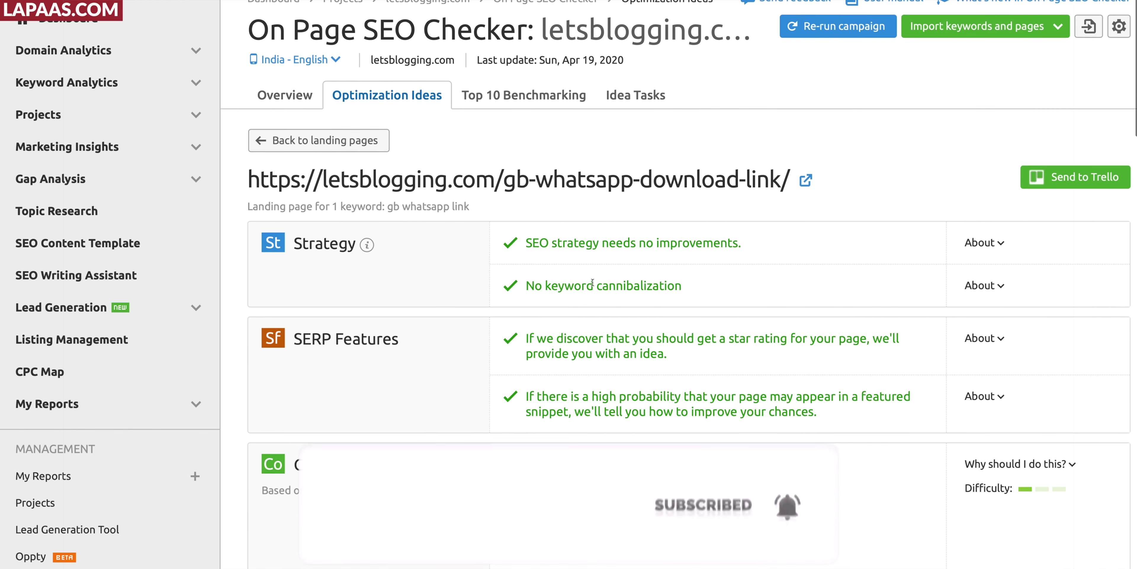
scroll(592, 282, up, 1)
drag(584, 480, 695, 479)
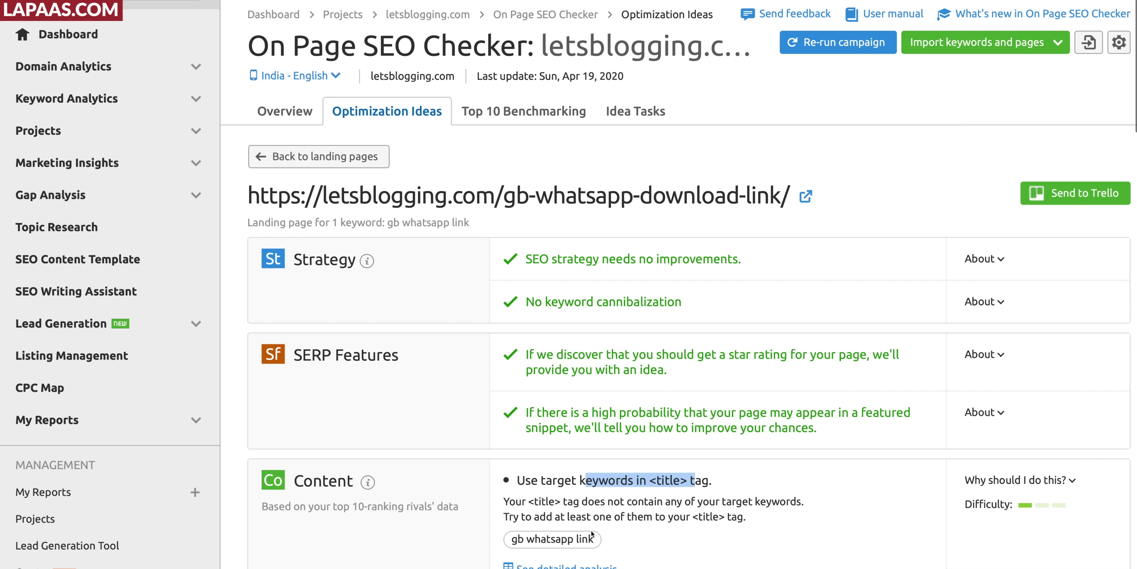
scroll(598, 517, up, 2)
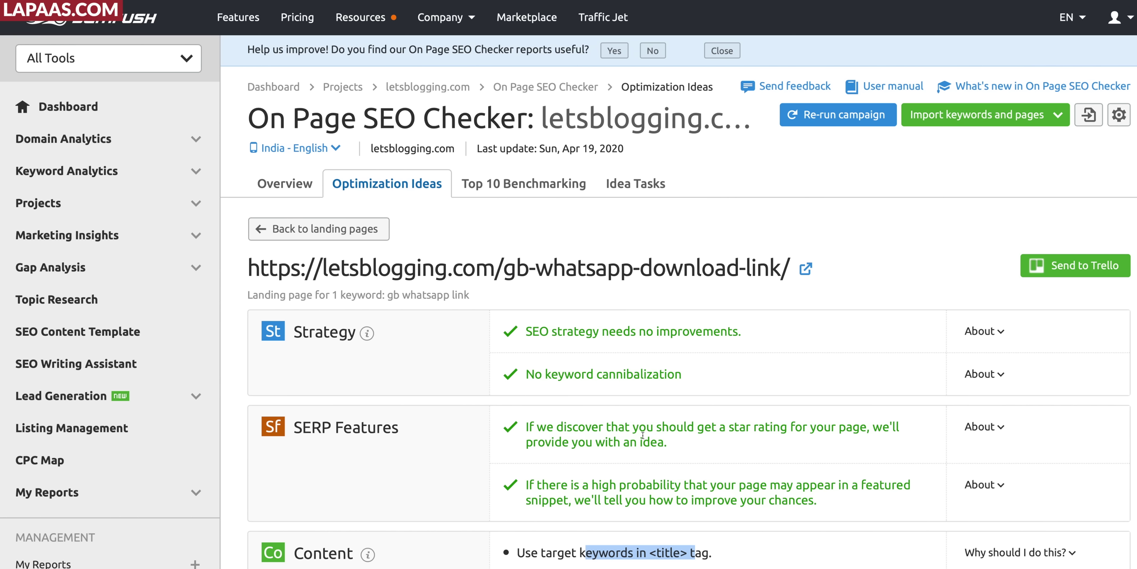
Return to the On Page SEO Checker overview, and switch to the lapaas.com project's Brand Monitoring mentions.
click(289, 189)
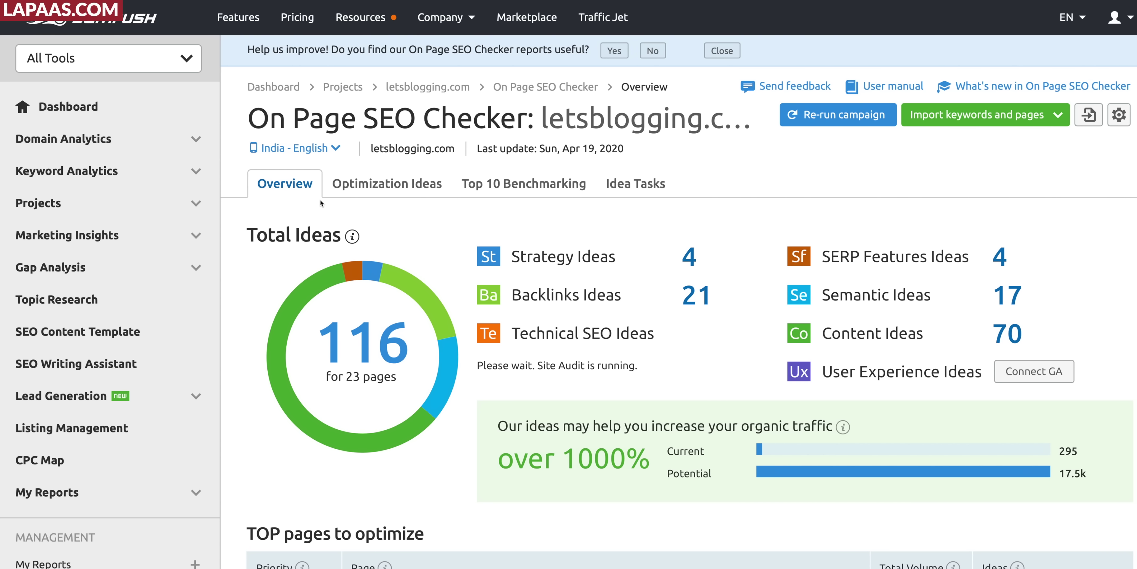
scroll(57, 458, down, 2)
click(55, 531)
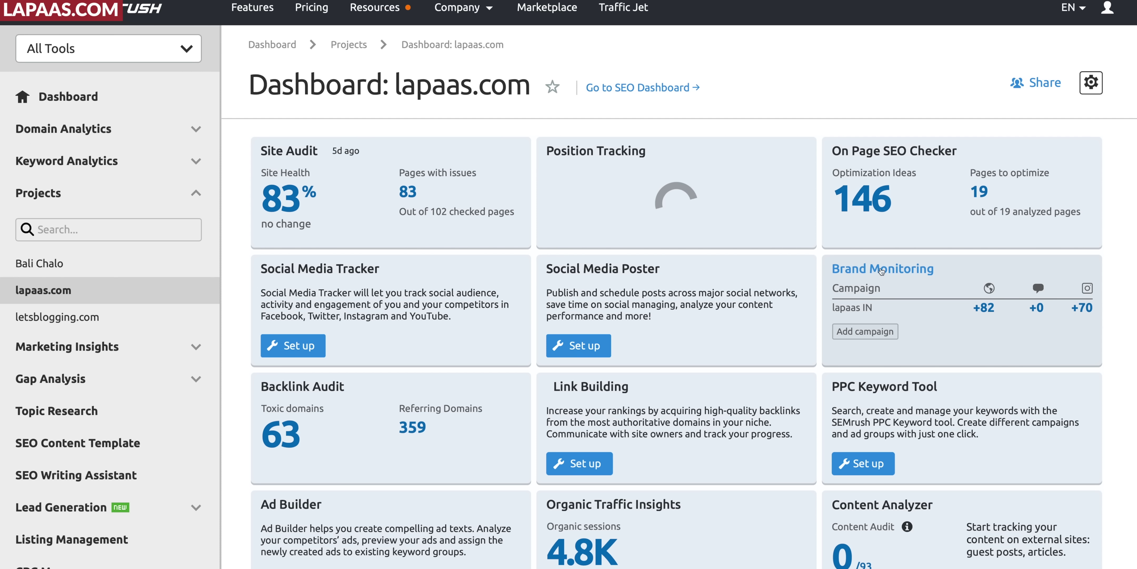
click(900, 294)
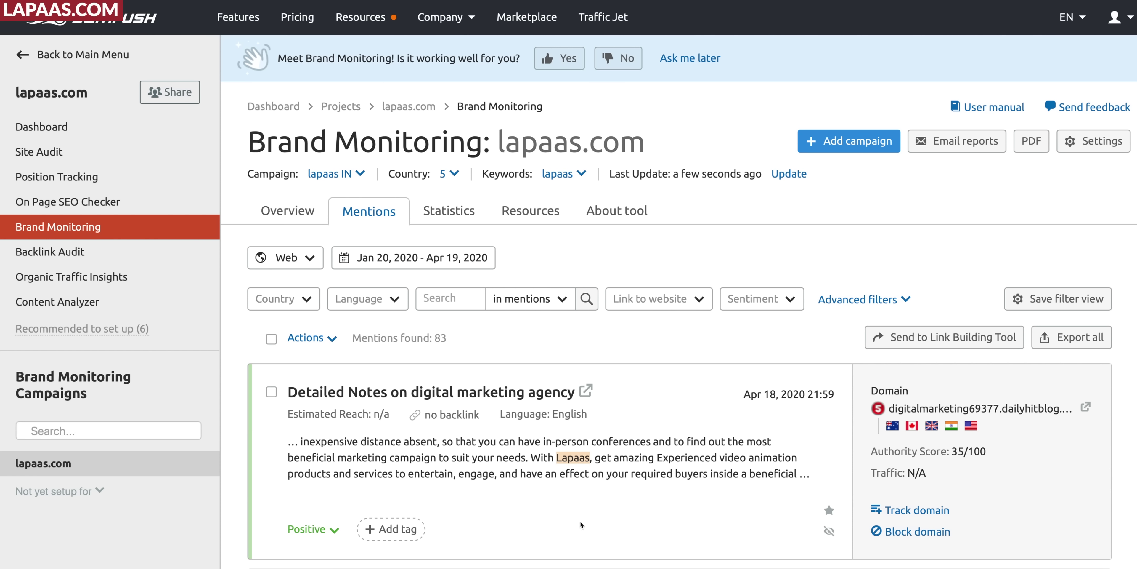
Open the source site of the "Detailed Notes on digital marketing agency" mention and display the full article.
drag(562, 459, 594, 459)
click(1086, 408)
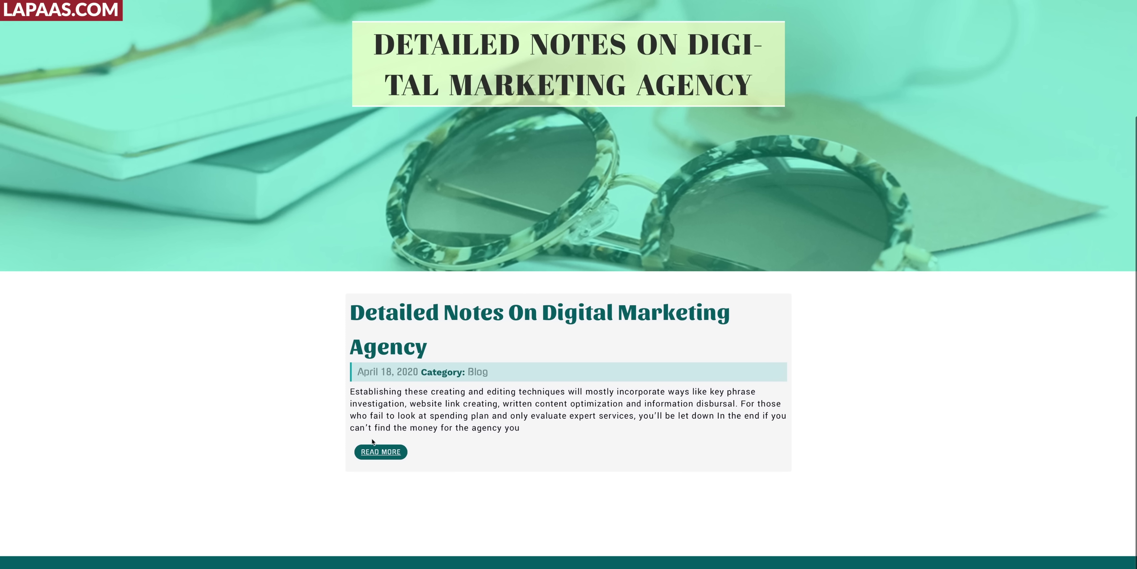
click(383, 453)
scroll(458, 501, down, 10)
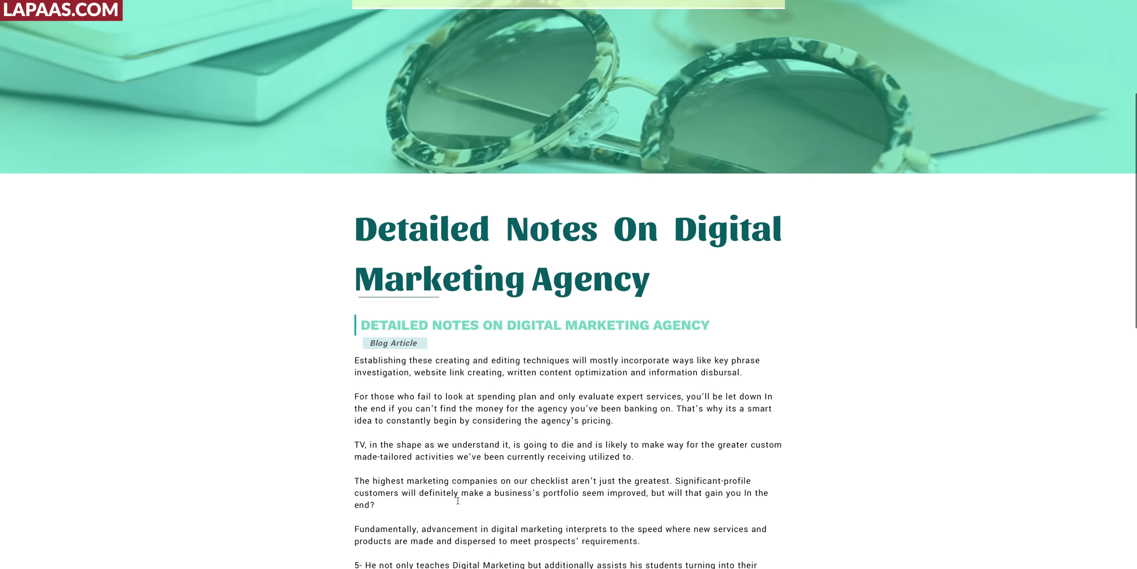
Search the article for "lapaas" and go to the matching sentence.
key(super+f)
text(lapaas)
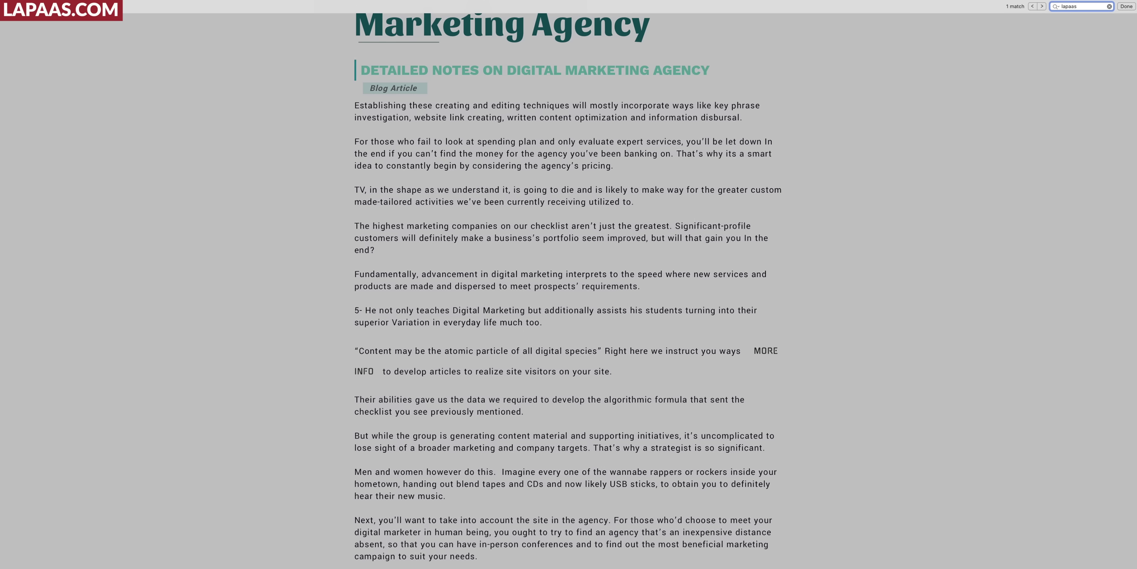
key(Return)
scroll(406, 553, down, 2)
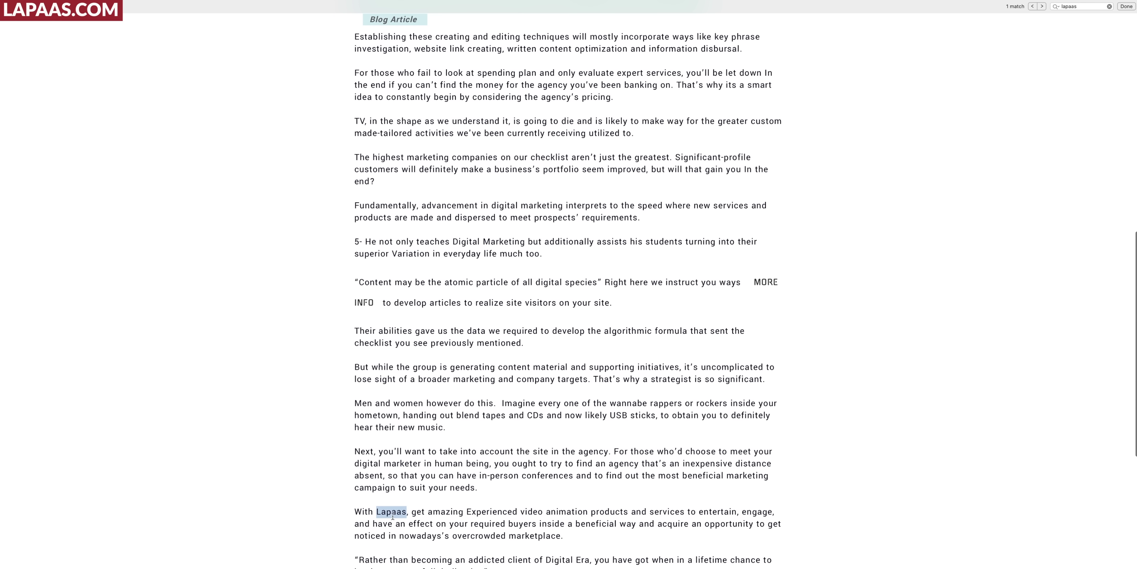
Look over the article page for its contact, report and comment options, and close it to return to Brand Monitoring.
scroll(392, 551, down, 5)
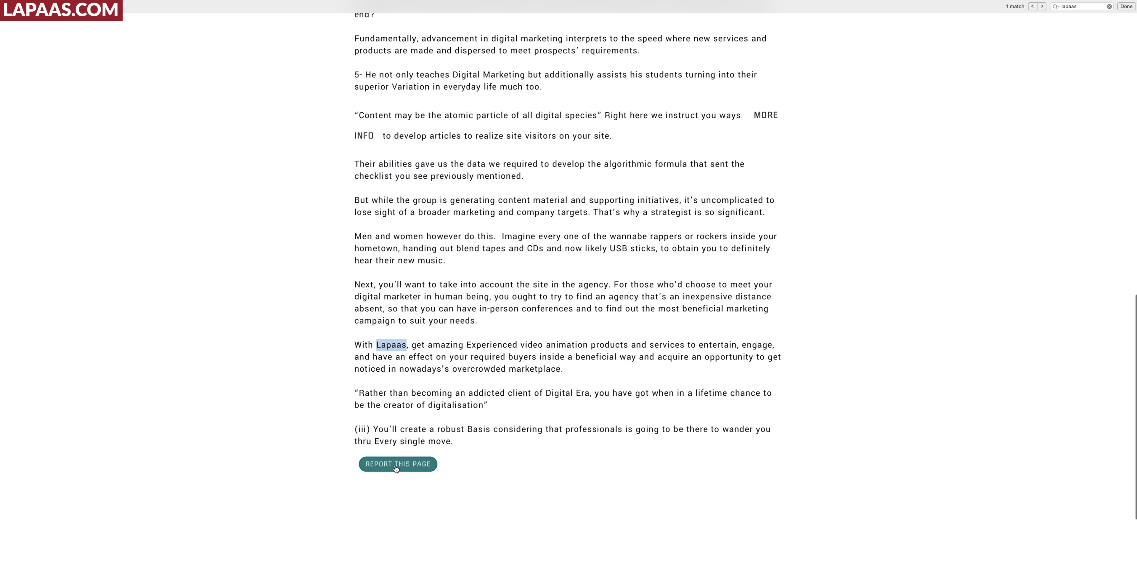
scroll(400, 342, up, 20)
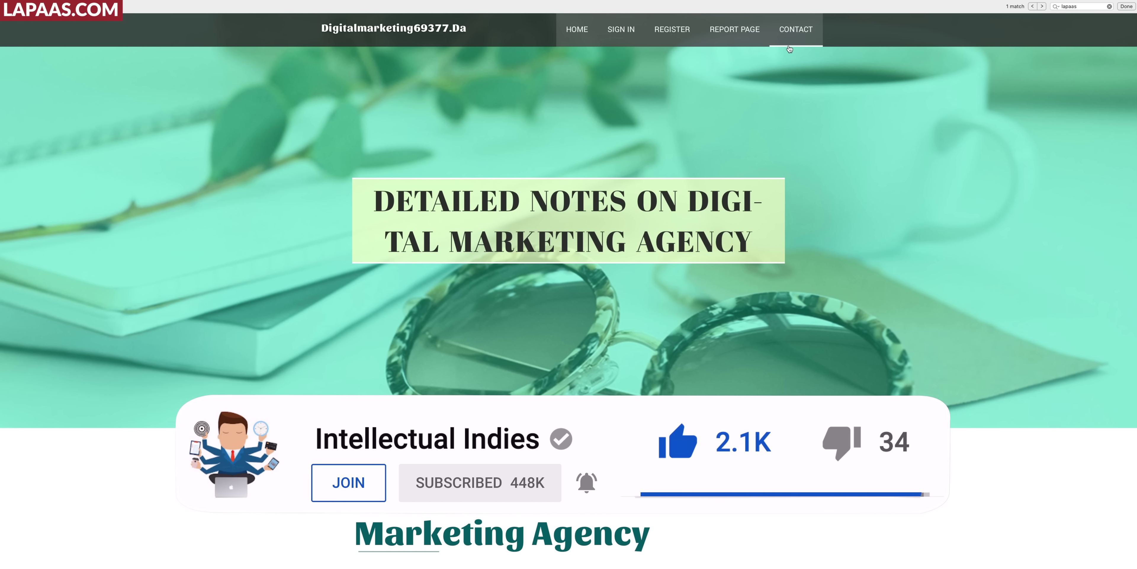
scroll(651, 368, down, 4)
scroll(648, 370, down, 15)
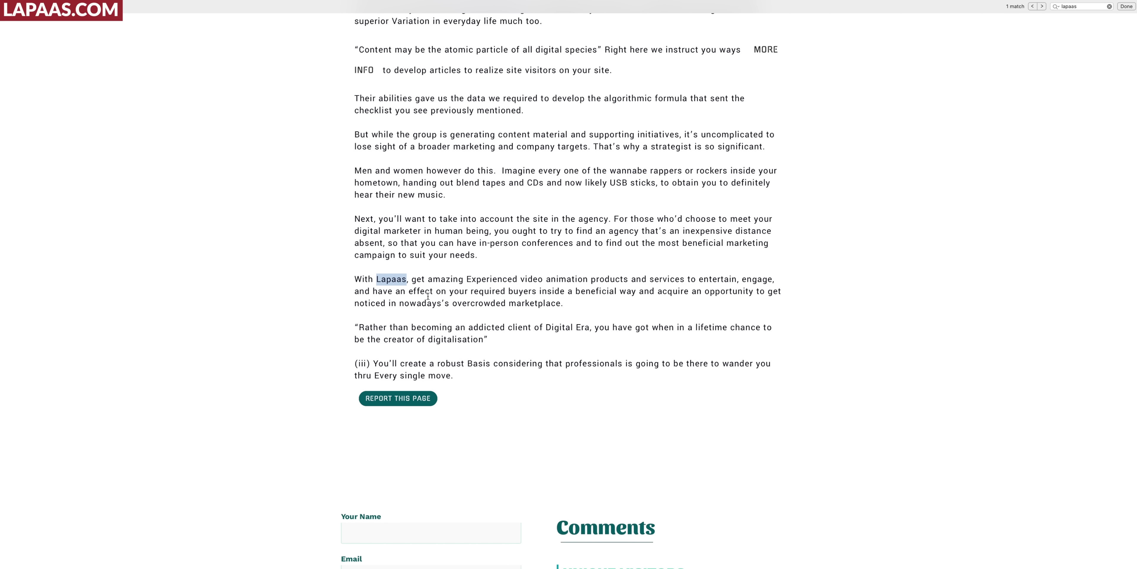
scroll(427, 296, down, 5)
scroll(662, 276, up, 5)
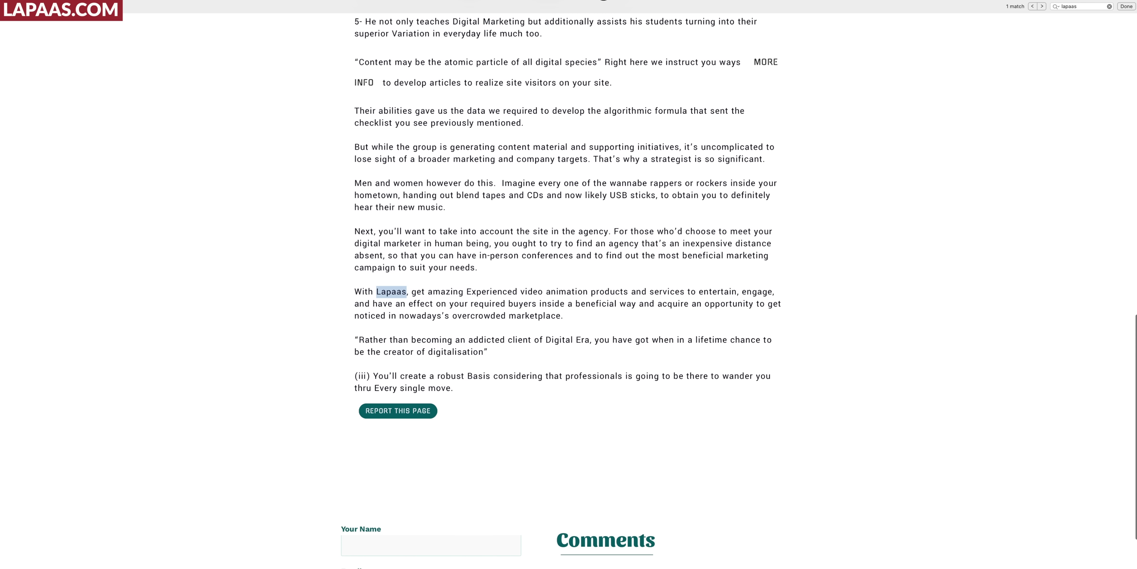
key(super+w)
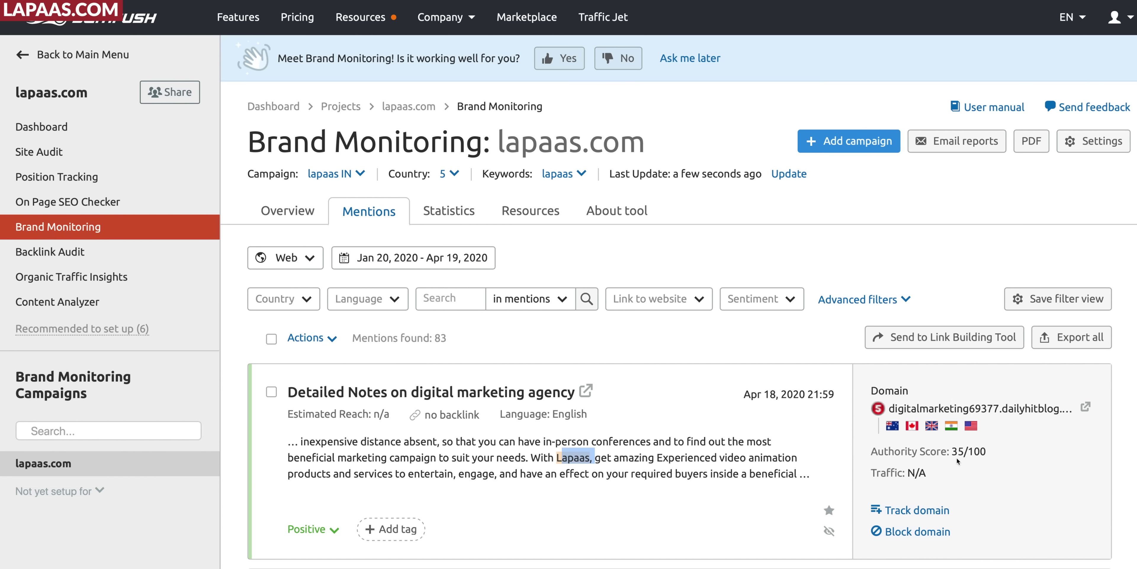
Examine the Authority Score and traffic of the domains behind the listed lapaas.com mentions.
mouse_move(958, 459)
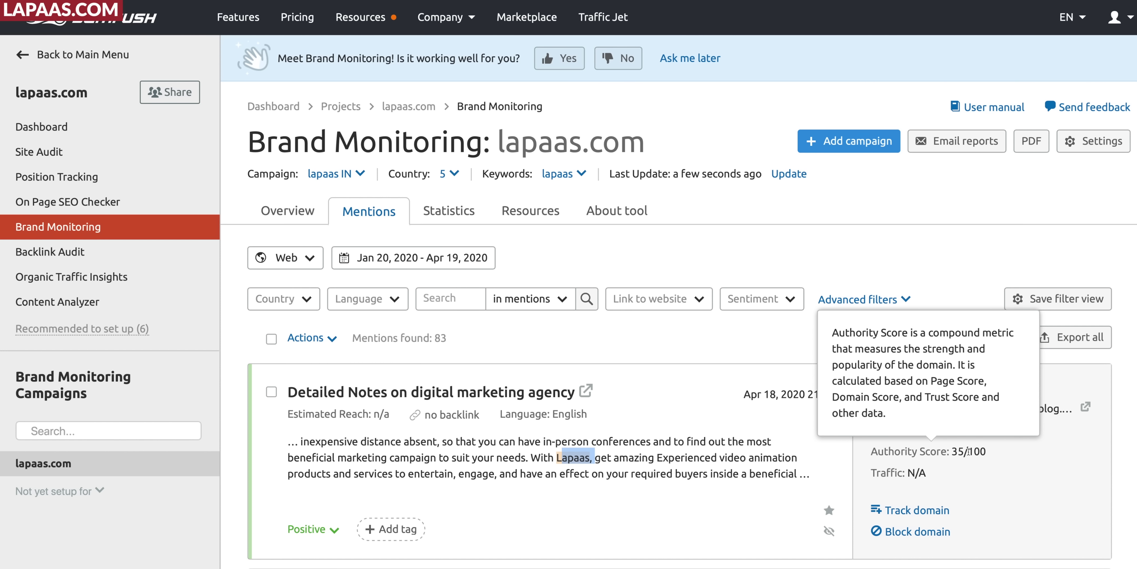
scroll(967, 451, down, 1)
mouse_move(908, 449)
drag(909, 449, 924, 449)
click(923, 449)
click(908, 449)
drag(908, 449, 926, 449)
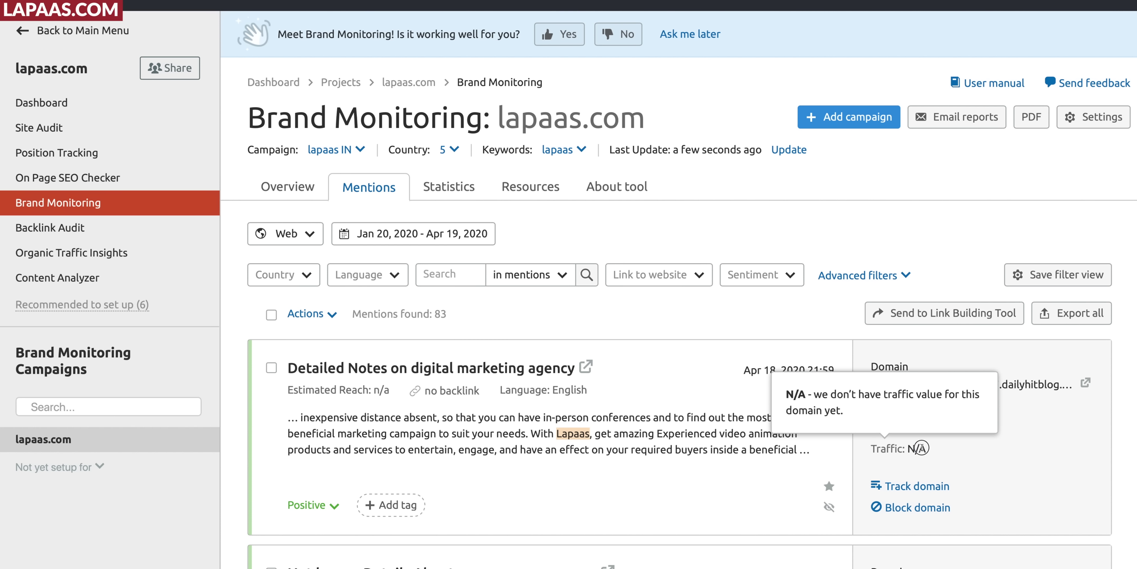
scroll(923, 449, down, 7)
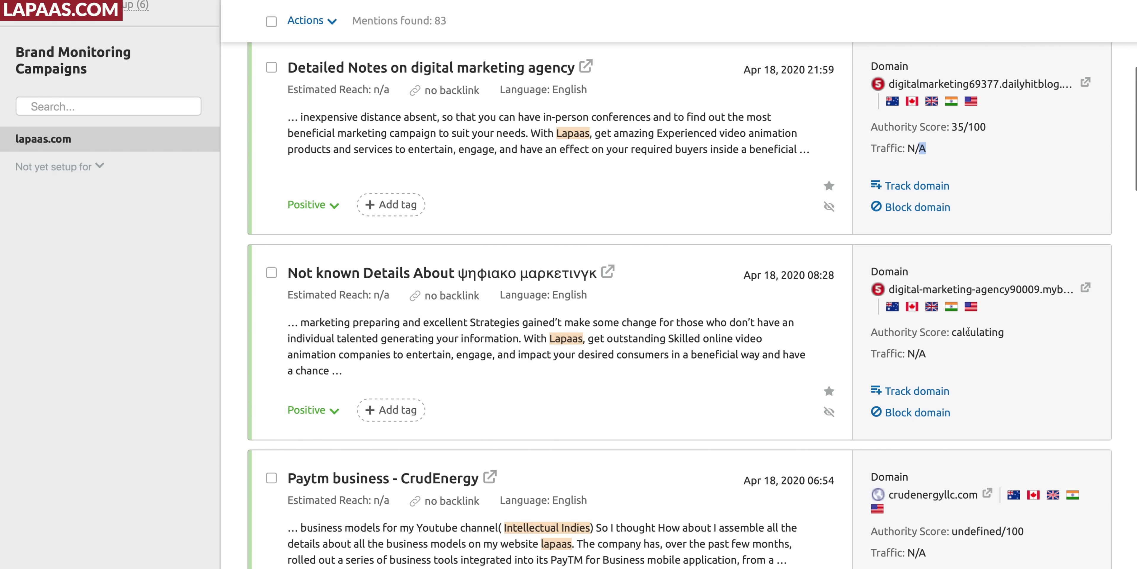
scroll(1007, 476, down, 2)
scroll(995, 459, down, 8)
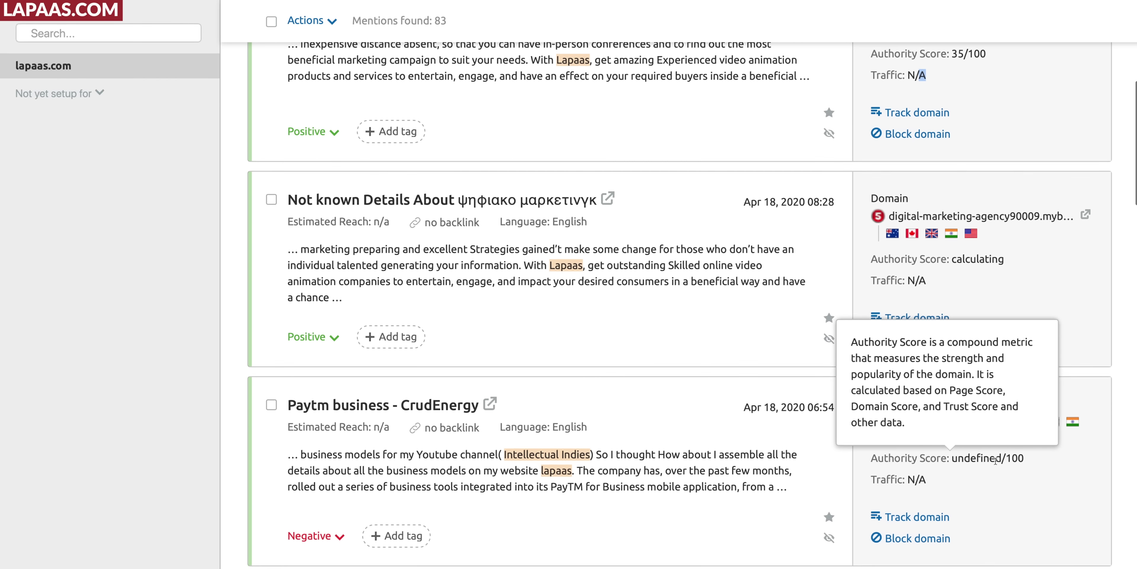
Filter the lapaas.com mentions by domain traffic to show only High.
scroll(995, 459, up, 18)
scroll(1006, 475, down, 2)
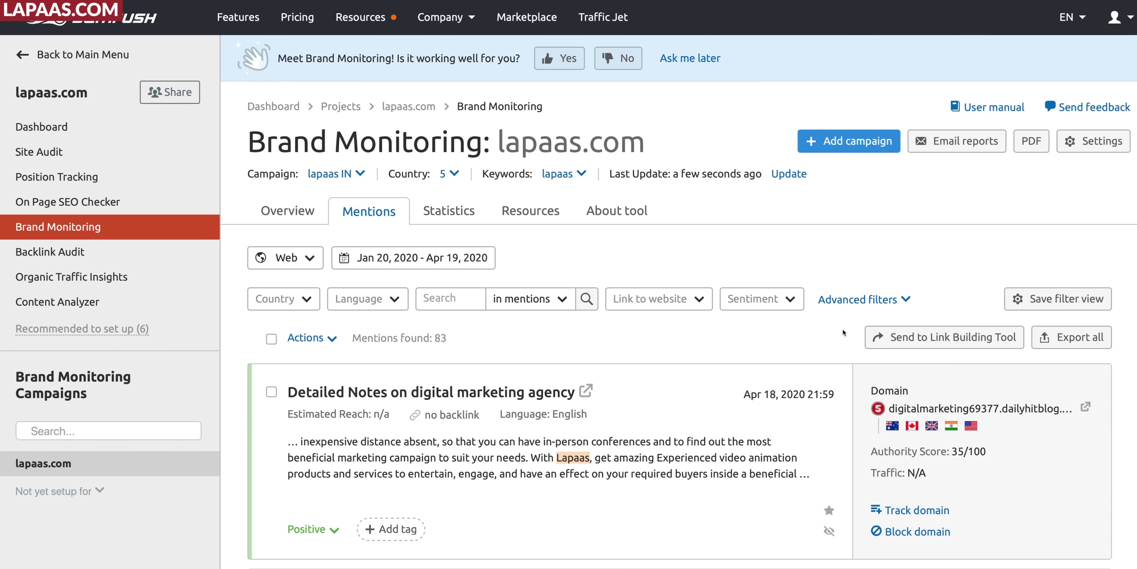
click(867, 303)
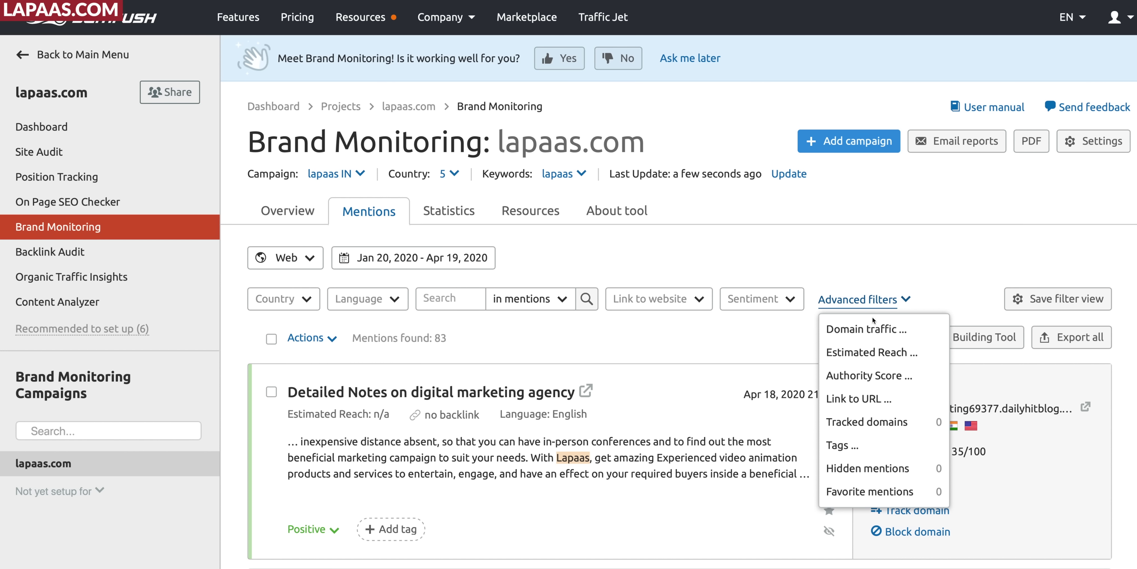
click(864, 332)
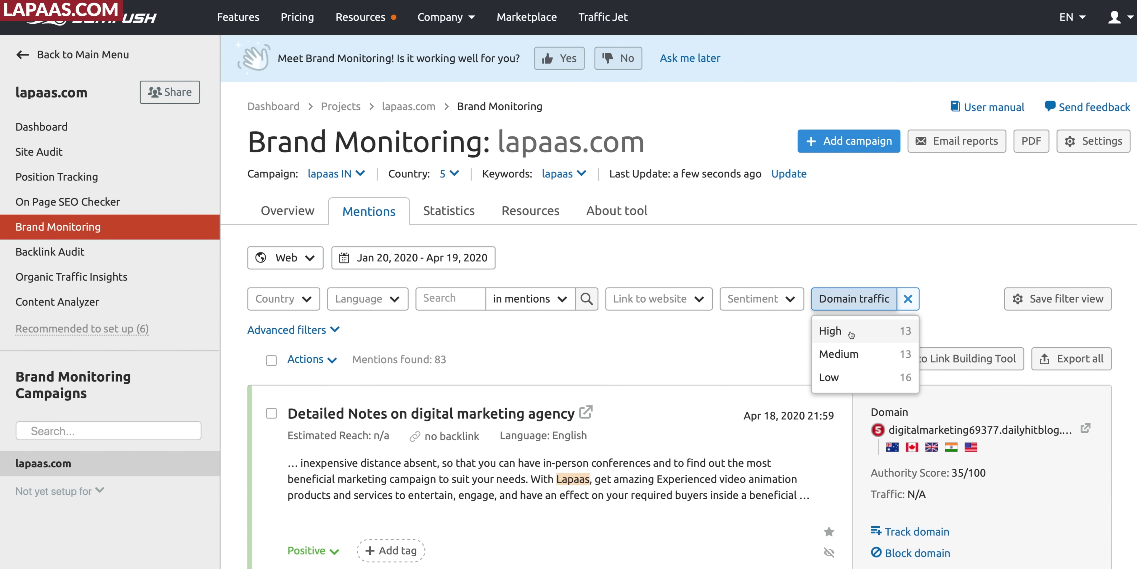
click(850, 331)
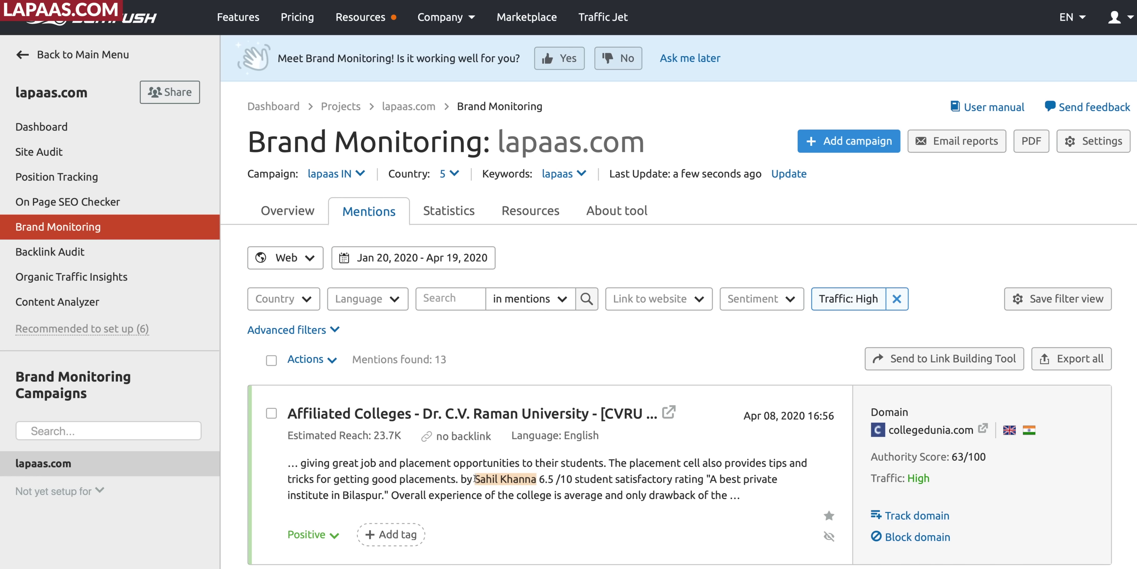
Examine the highlighted brand terms and company details in the collegedunia.com and quickcompany.in mentions.
drag(475, 478, 554, 478)
click(596, 471)
drag(476, 479, 514, 479)
click(526, 478)
scroll(526, 478, down, 6)
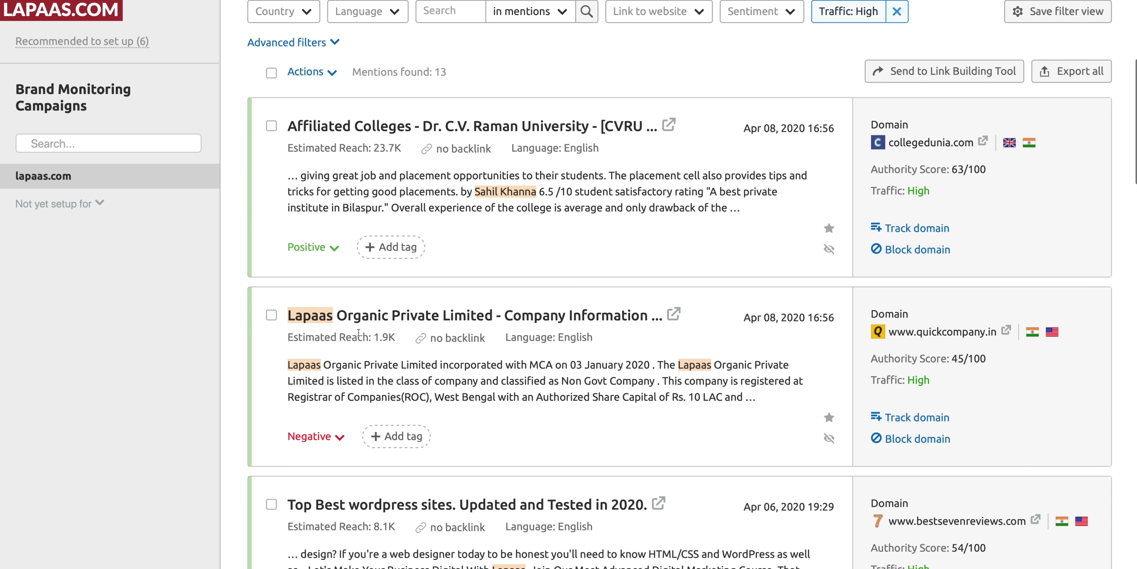
double_click(305, 364)
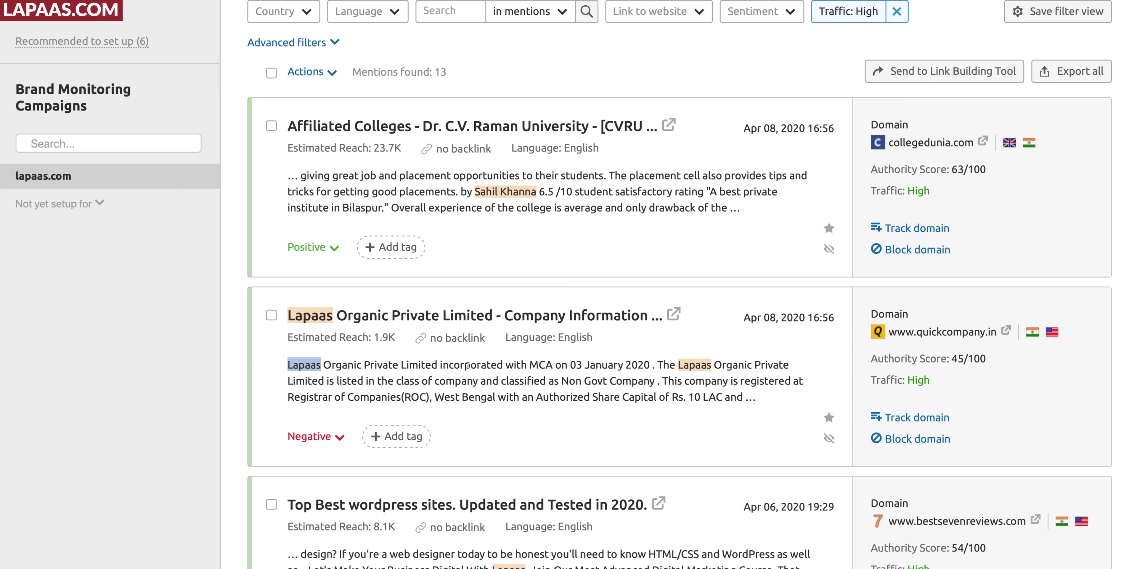
drag(435, 398, 496, 397)
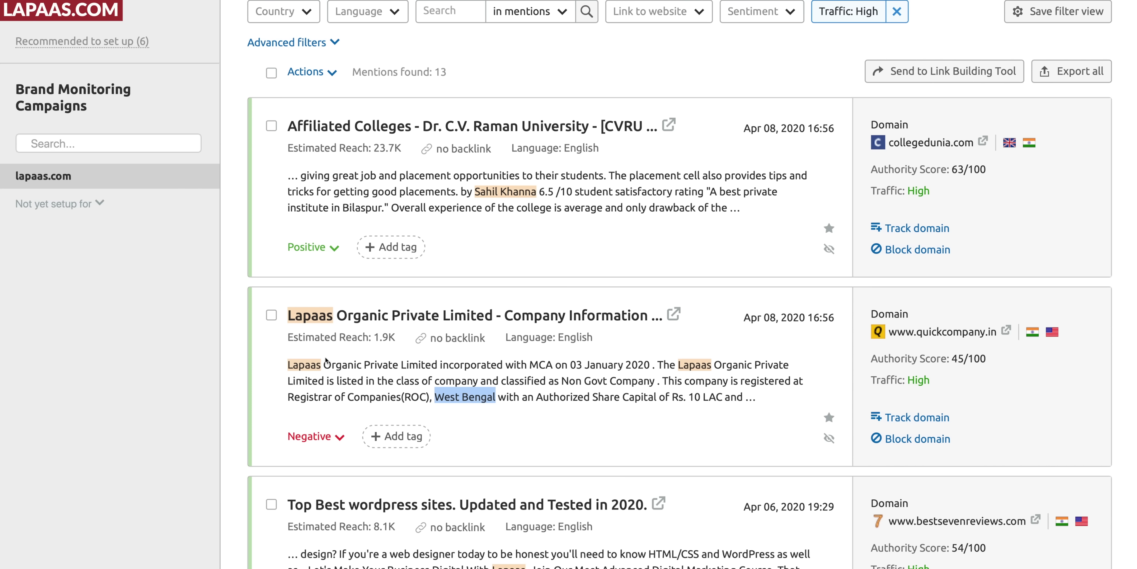
double_click(303, 363)
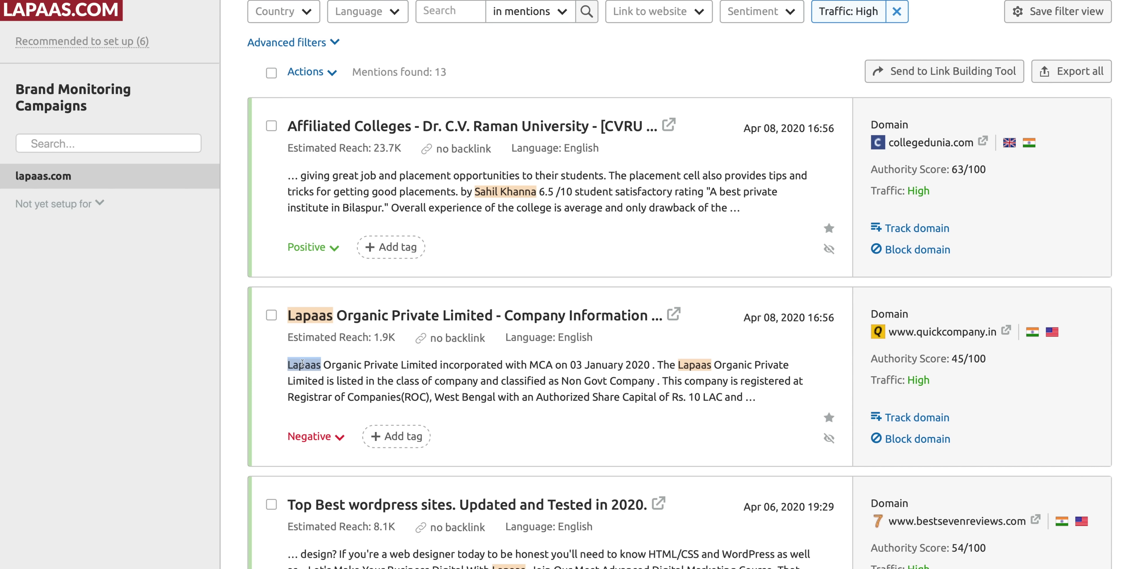
Examine the "Top Best wordpress sites" mention with its domain metrics and the remaining high-traffic mentions.
scroll(546, 412, down, 3)
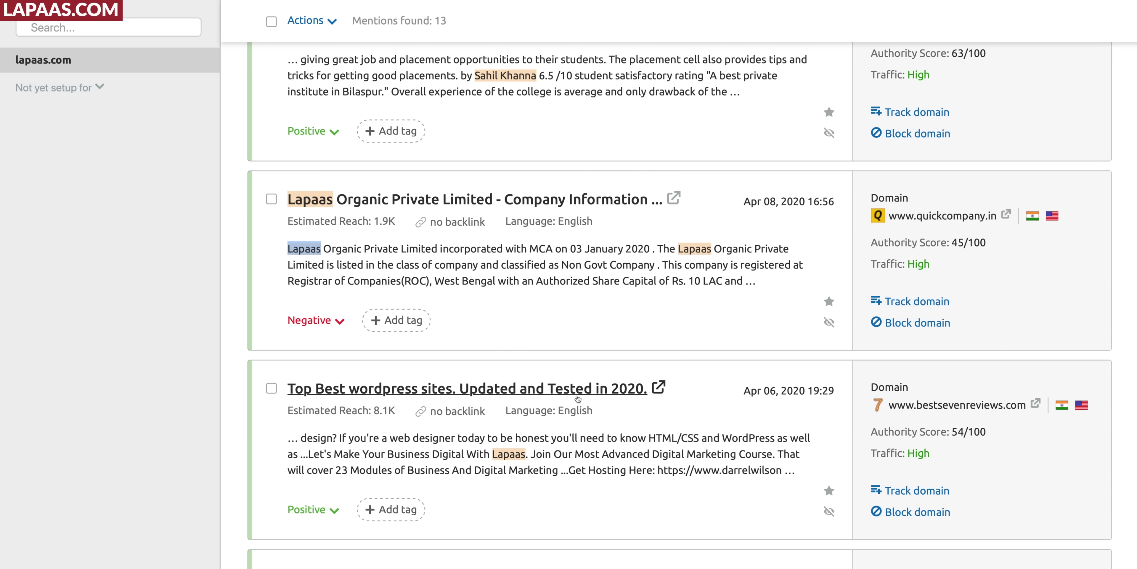
double_click(509, 454)
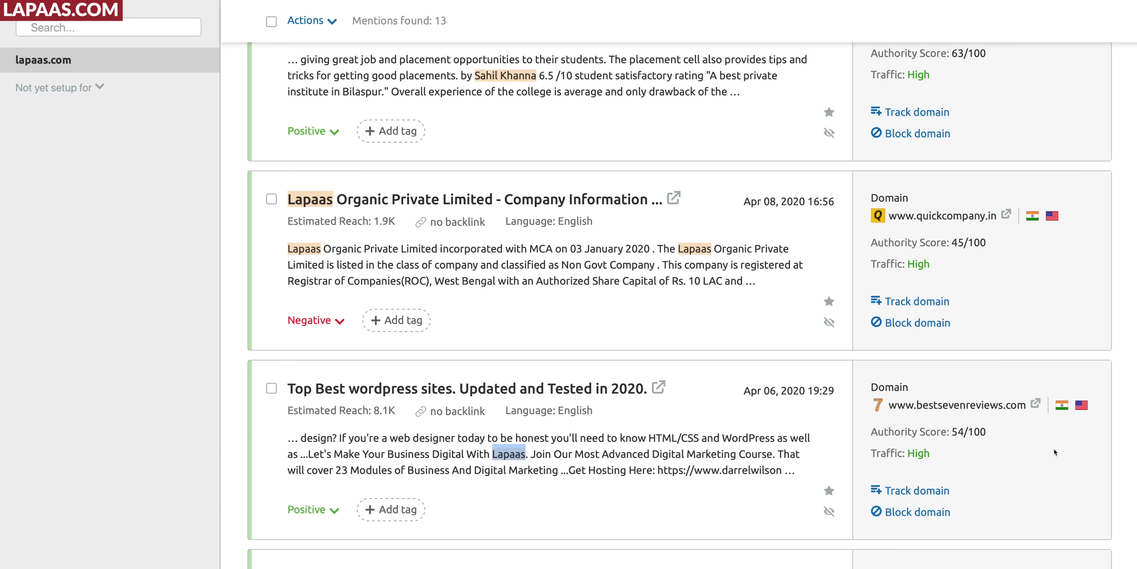
mouse_move(960, 436)
click(563, 450)
scroll(458, 438, down, 10)
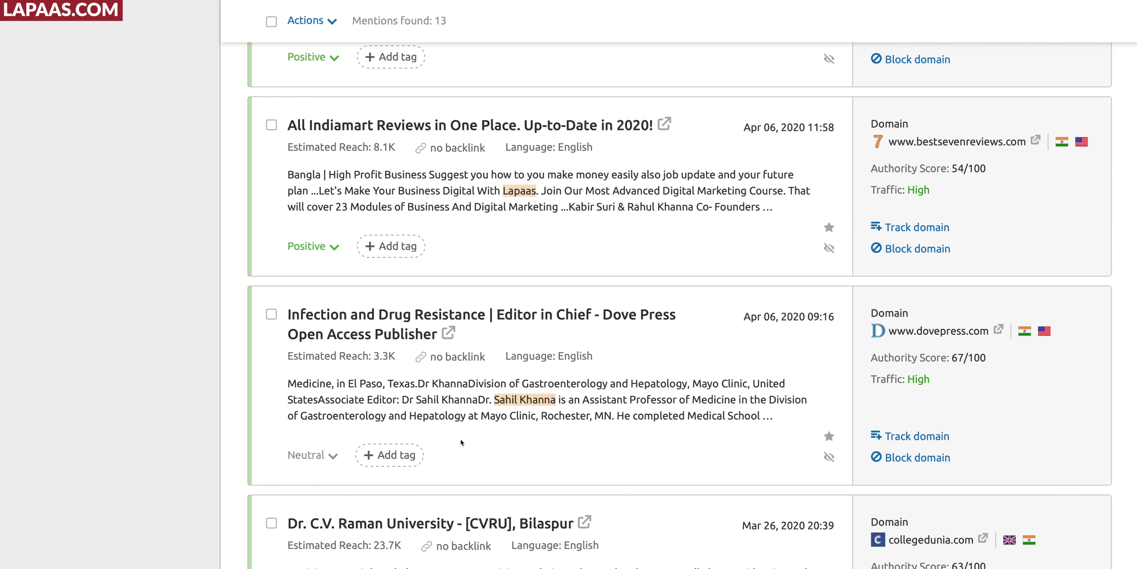
Open the SEO Content Template tool and enter "digital marketing" as the target keyword.
scroll(460, 439, up, 15)
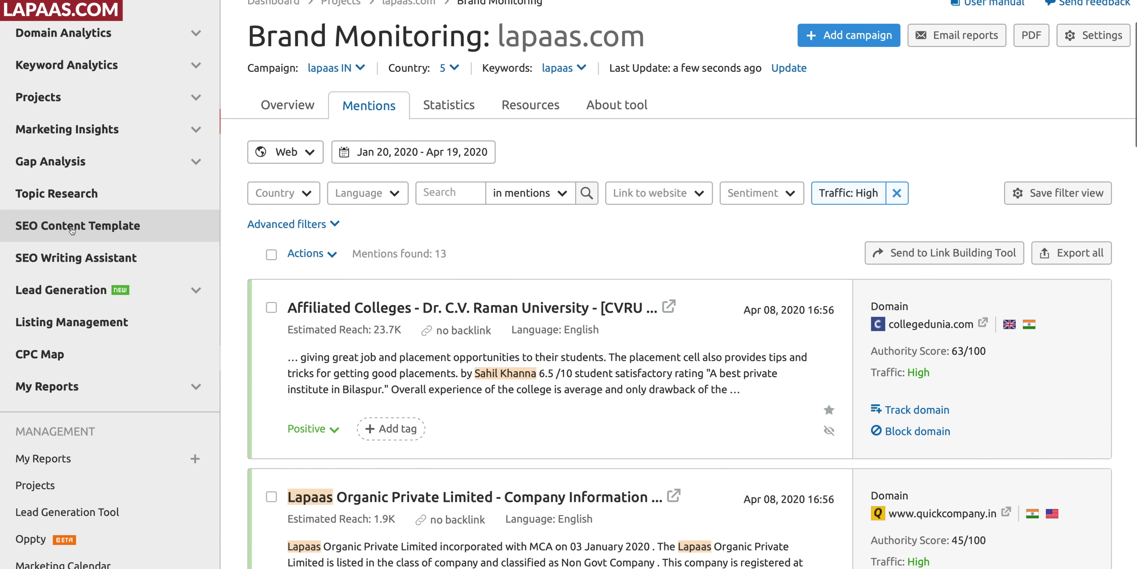
click(71, 226)
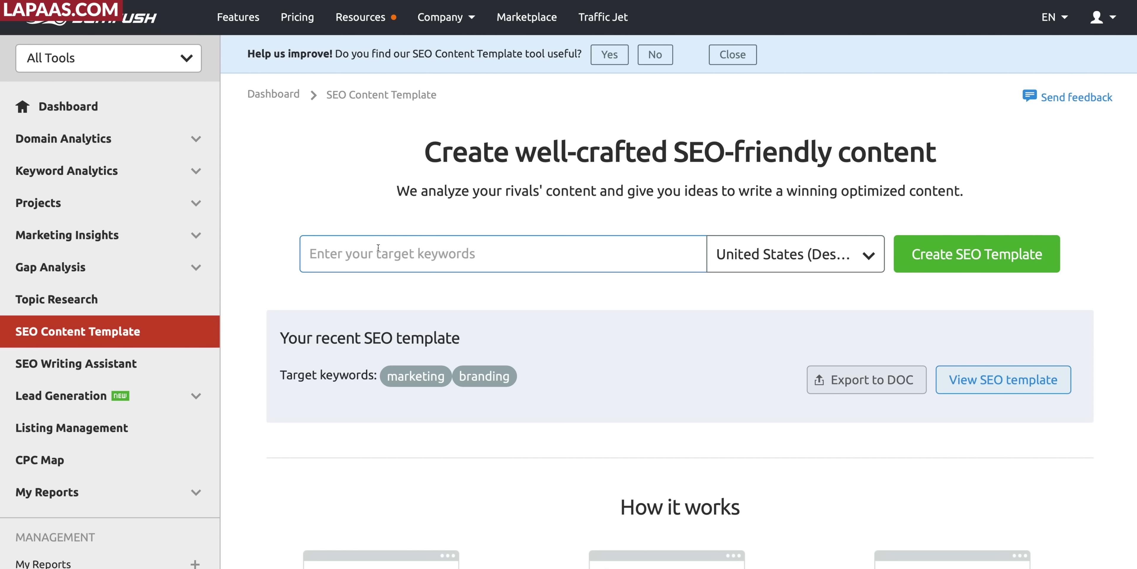
click(378, 247)
text(digital marke)
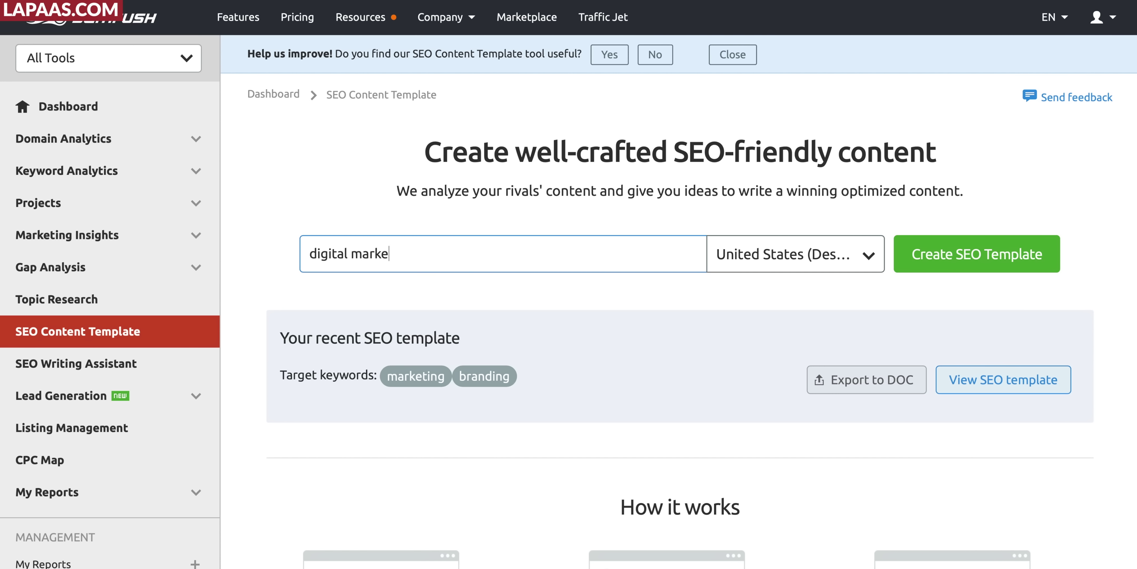
text(ting)
Set the template's target country to India and create the SEO template.
click(776, 246)
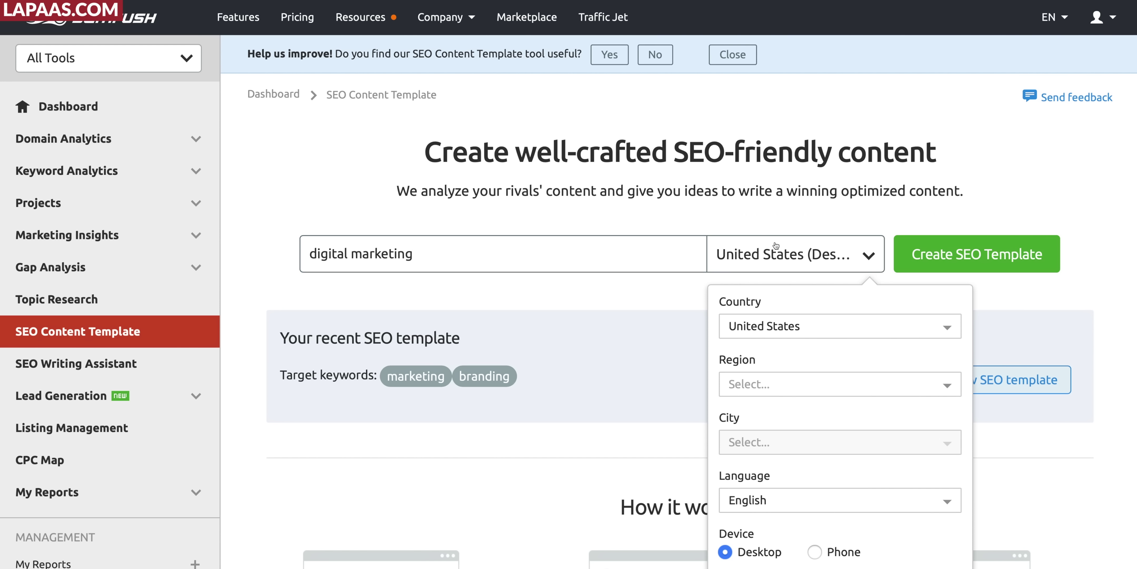
click(775, 329)
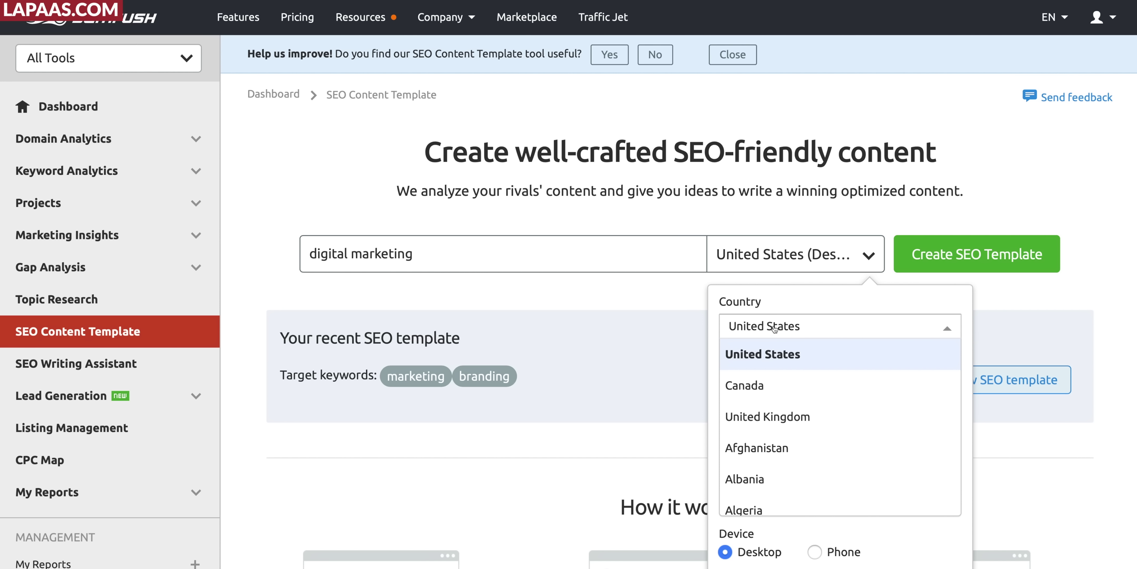
text(india)
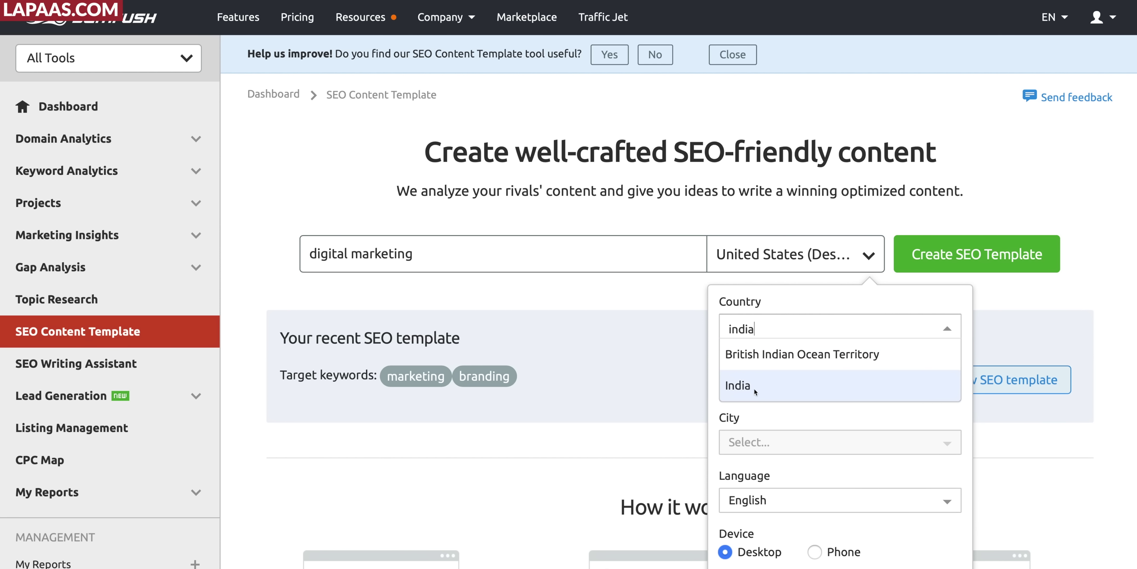
click(754, 391)
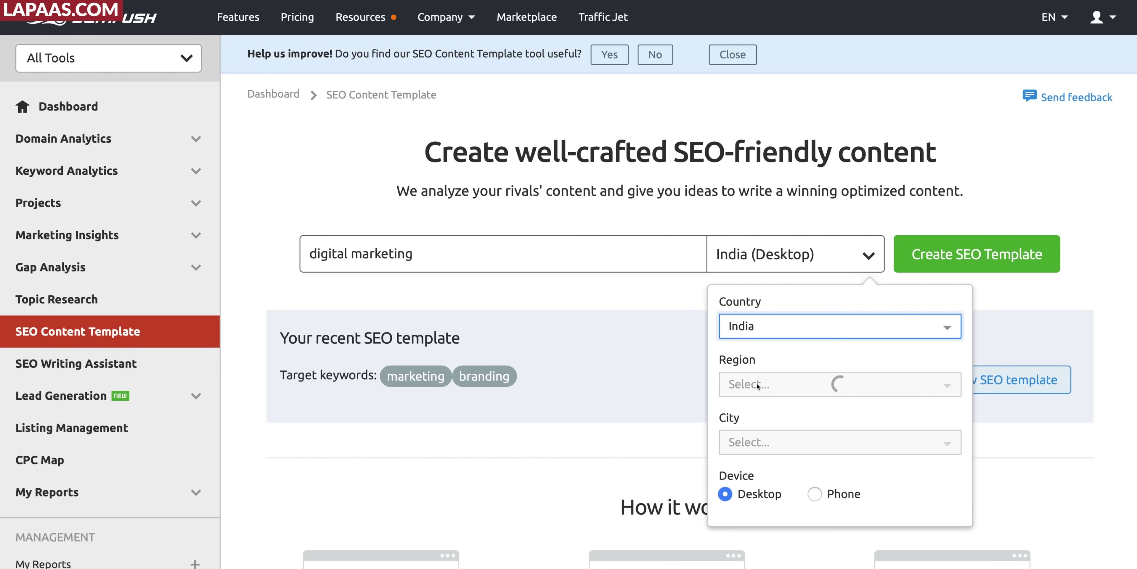
click(664, 352)
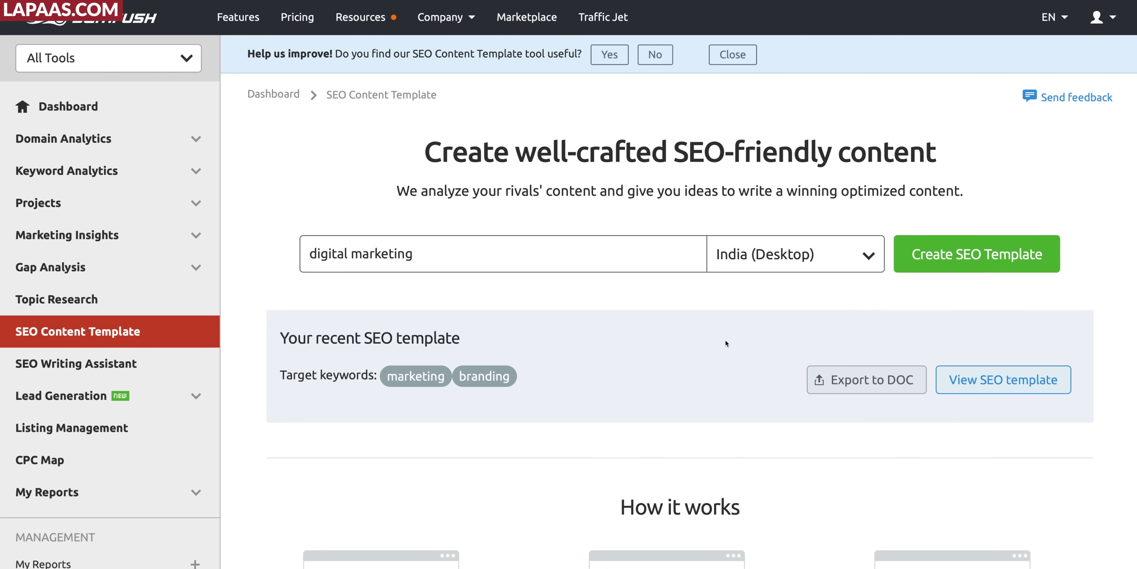
click(948, 254)
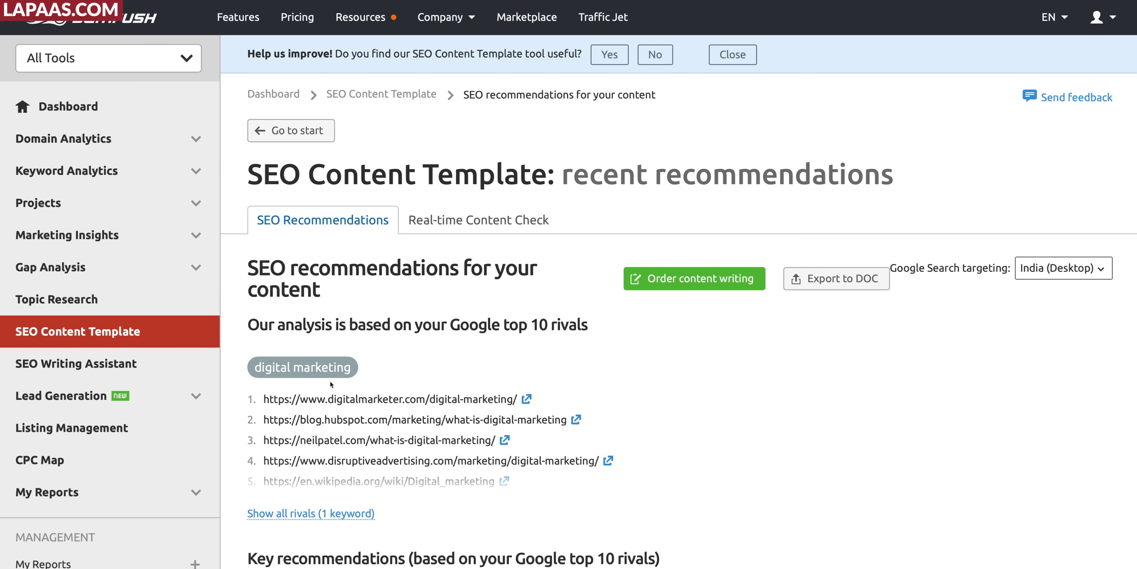
Review the key recommendations on semantically related words, backlinks, readability and text length for "digital marketing".
scroll(388, 493, down, 5)
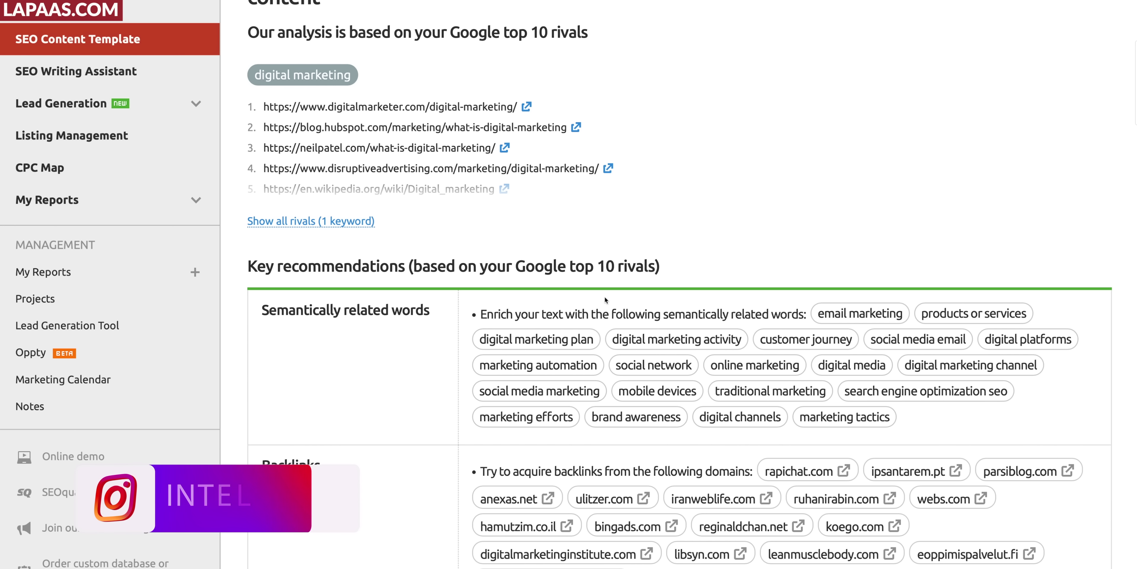
scroll(936, 356, down, 4)
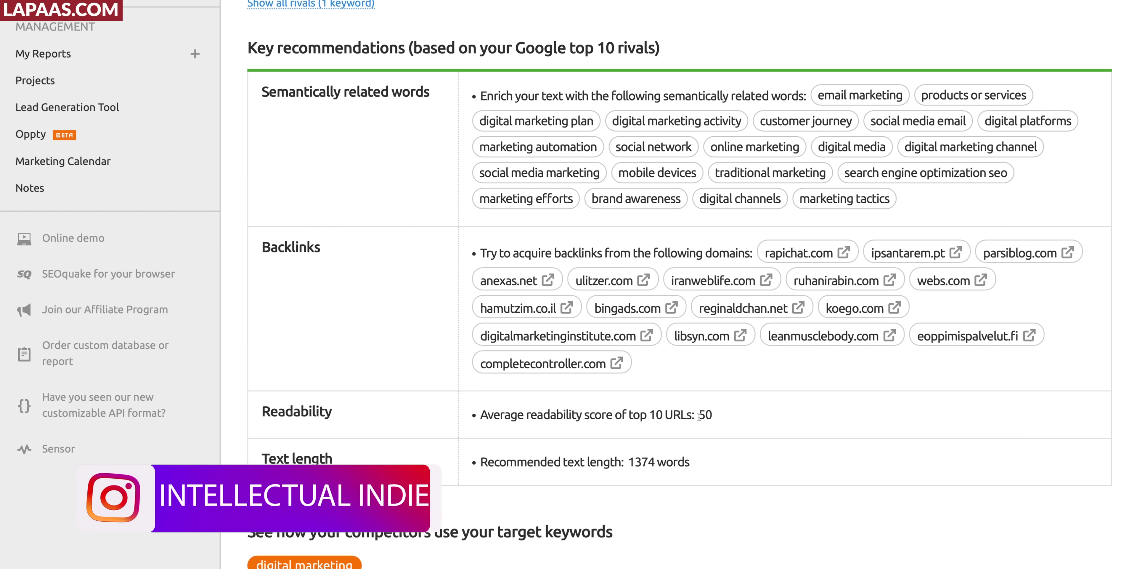
scroll(656, 341, down, 3)
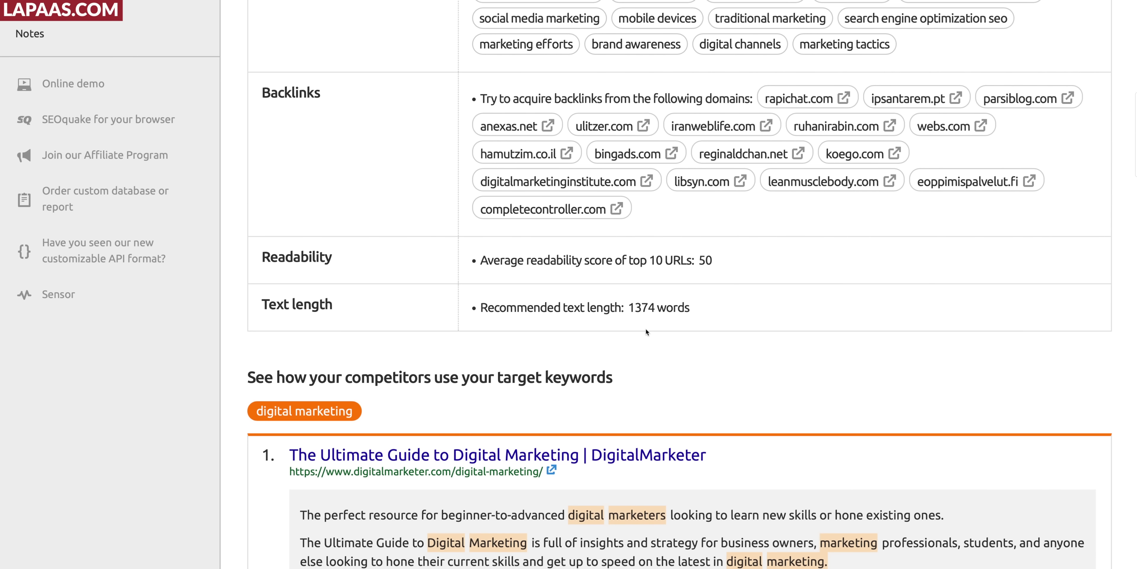
drag(627, 307, 691, 307)
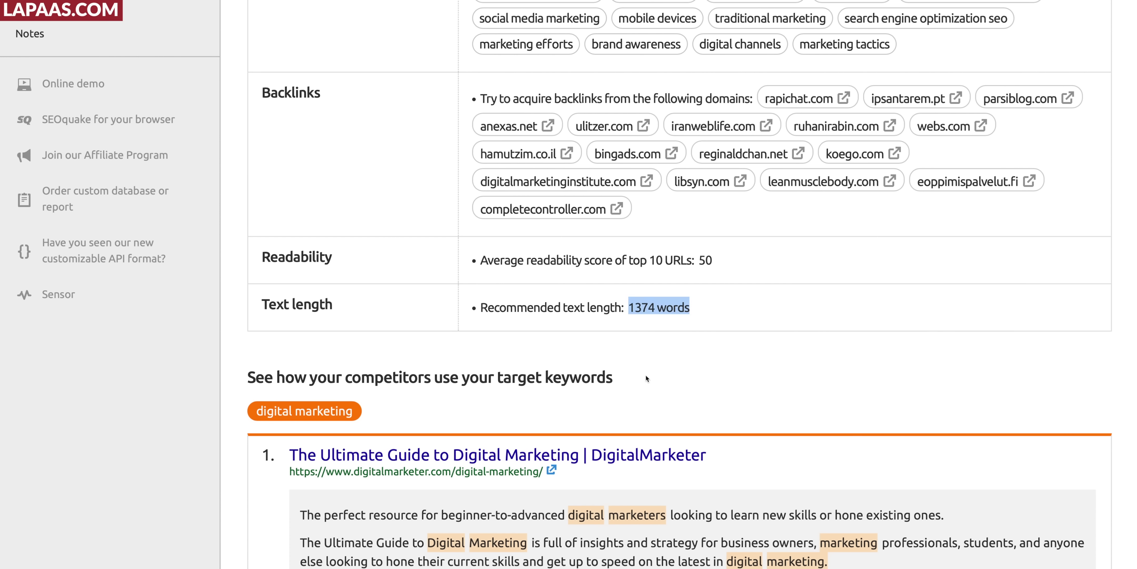
click(638, 373)
Look through how the top-ranking competitors use the "digital marketing" keyword in their texts.
scroll(483, 389, down, 3)
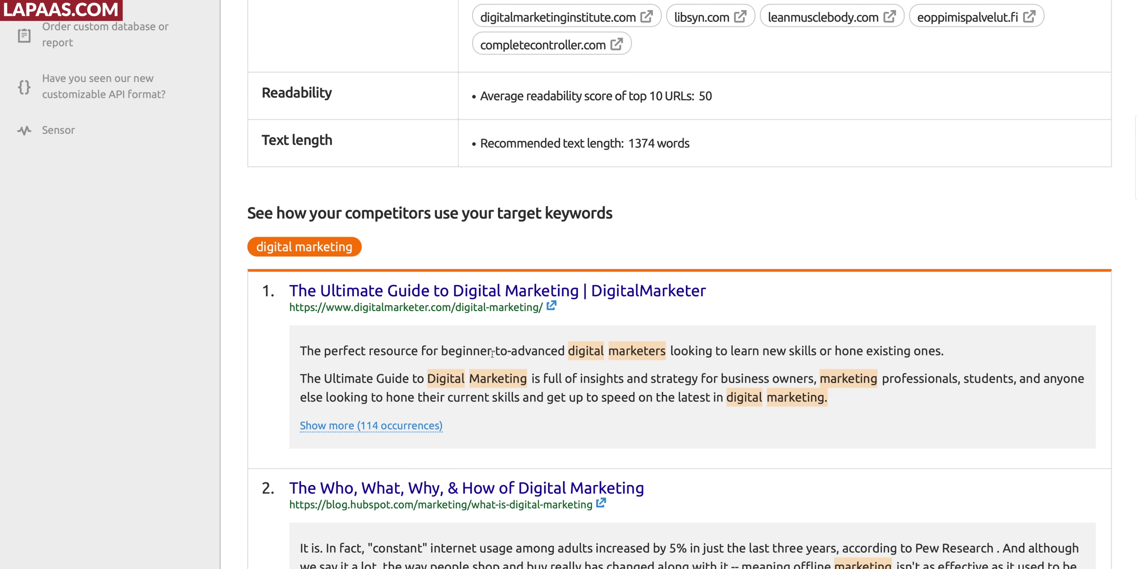
scroll(517, 373, down, 20)
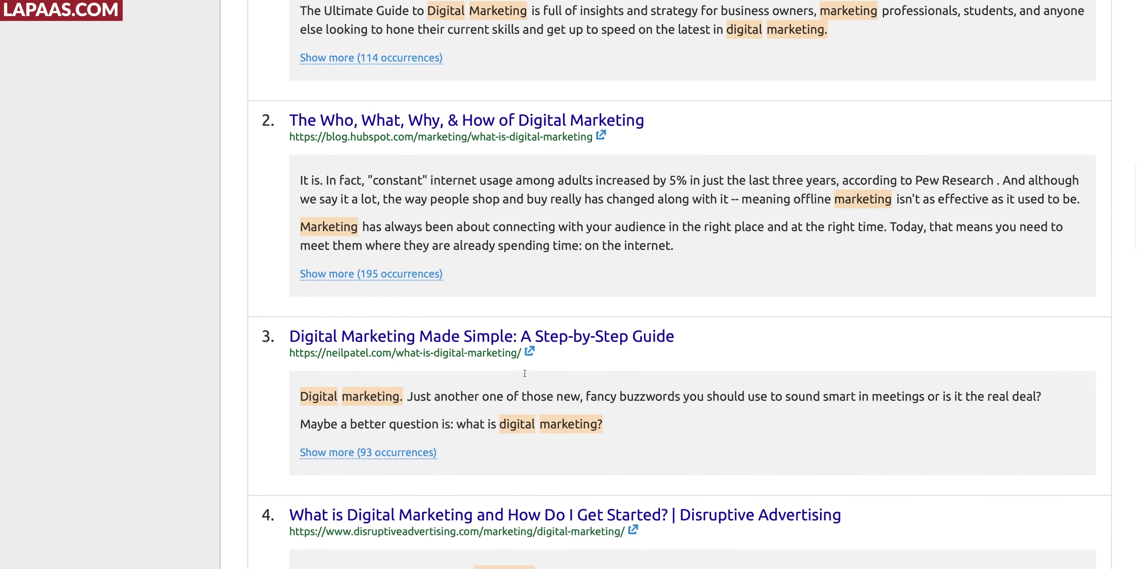
scroll(525, 372, down, 20)
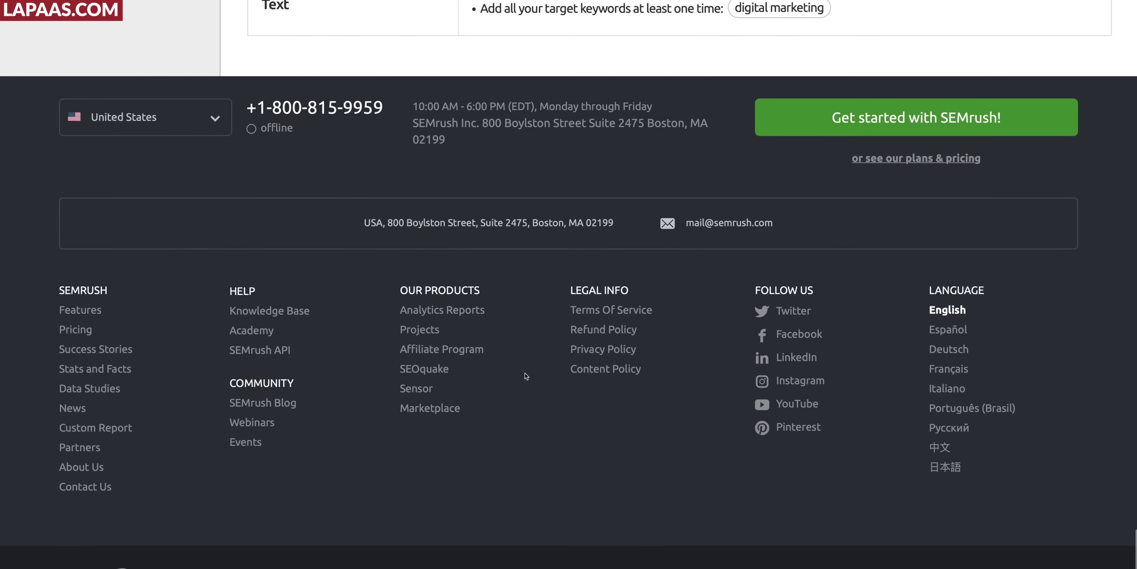
Examine the basic recommendations for the page title, meta description, H1 and text.
scroll(525, 372, up, 5)
scroll(525, 372, up, 3)
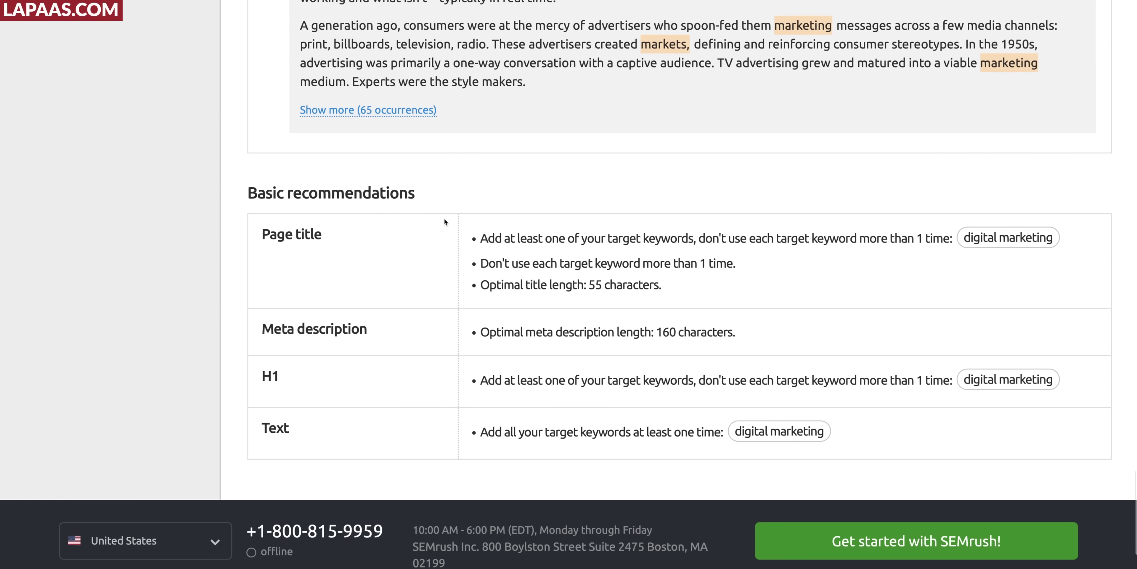
drag(478, 235, 710, 283)
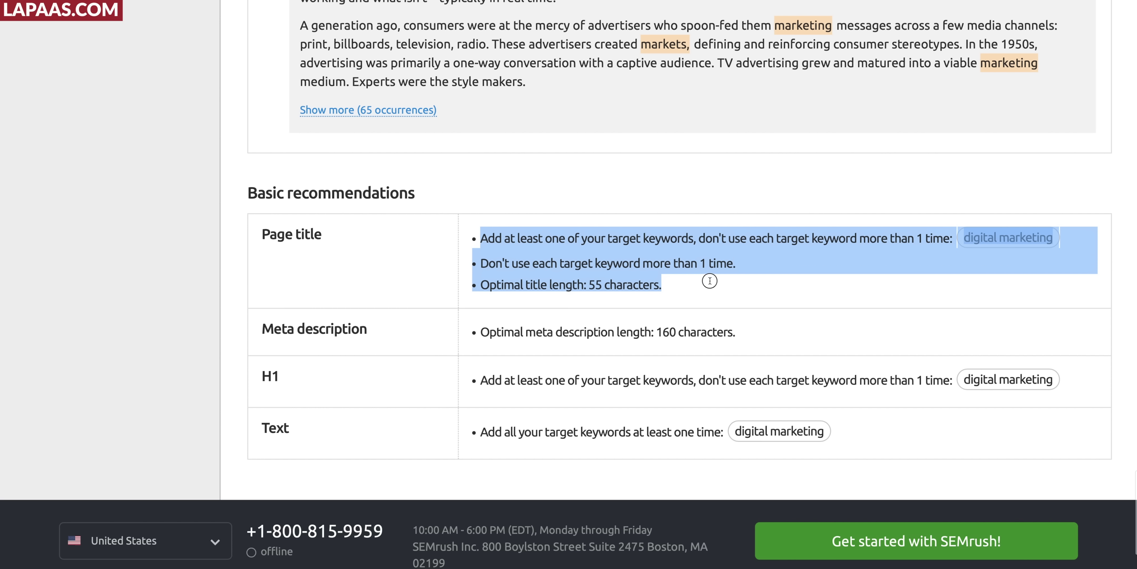
drag(481, 332, 746, 342)
drag(566, 380, 829, 380)
drag(539, 431, 642, 436)
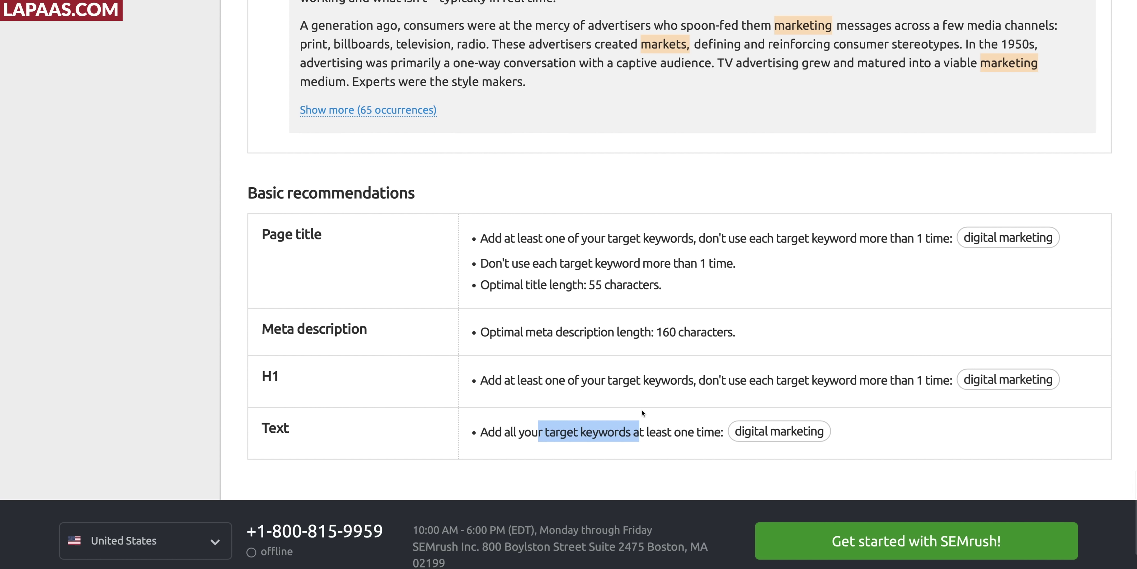
Open a quick check for the "digital marketing" template in SEO Writing Assistant and enter the sample text "nkhdkjhaskdjhask".
scroll(641, 395, up, 20)
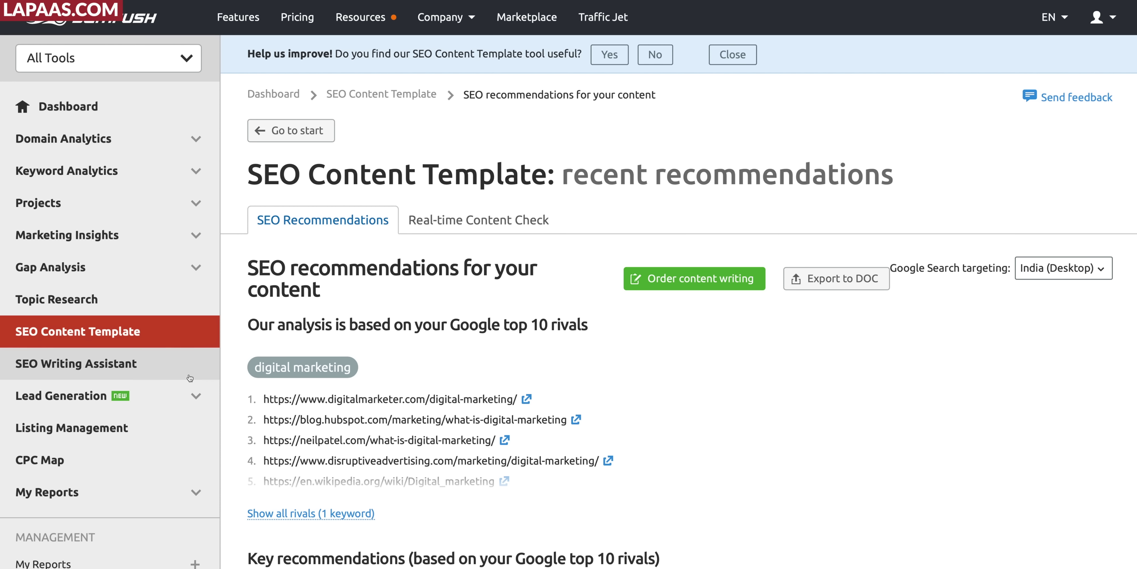
click(110, 370)
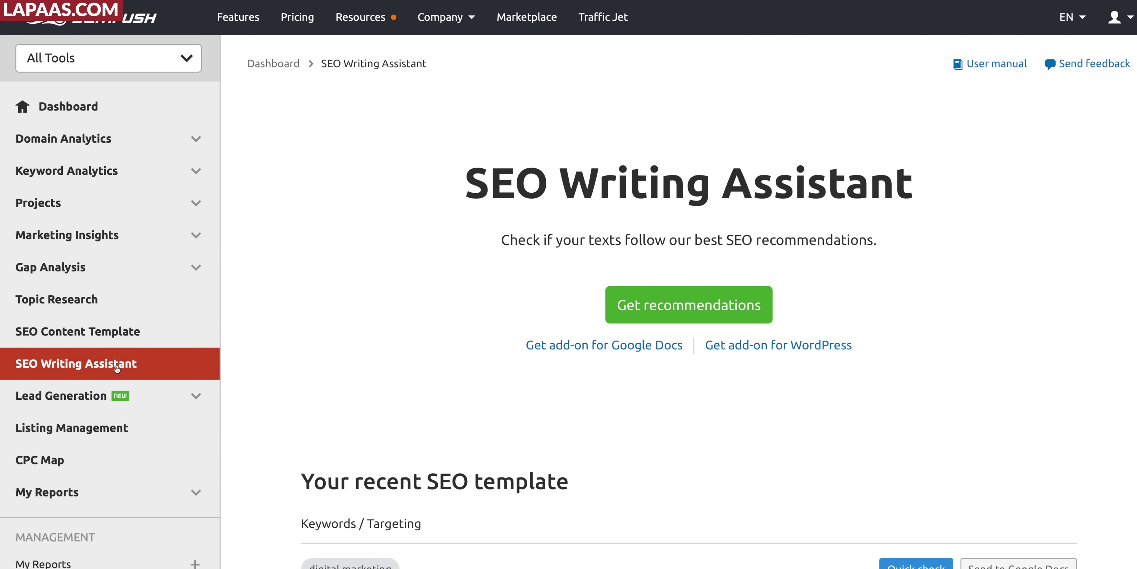
scroll(564, 348, down, 3)
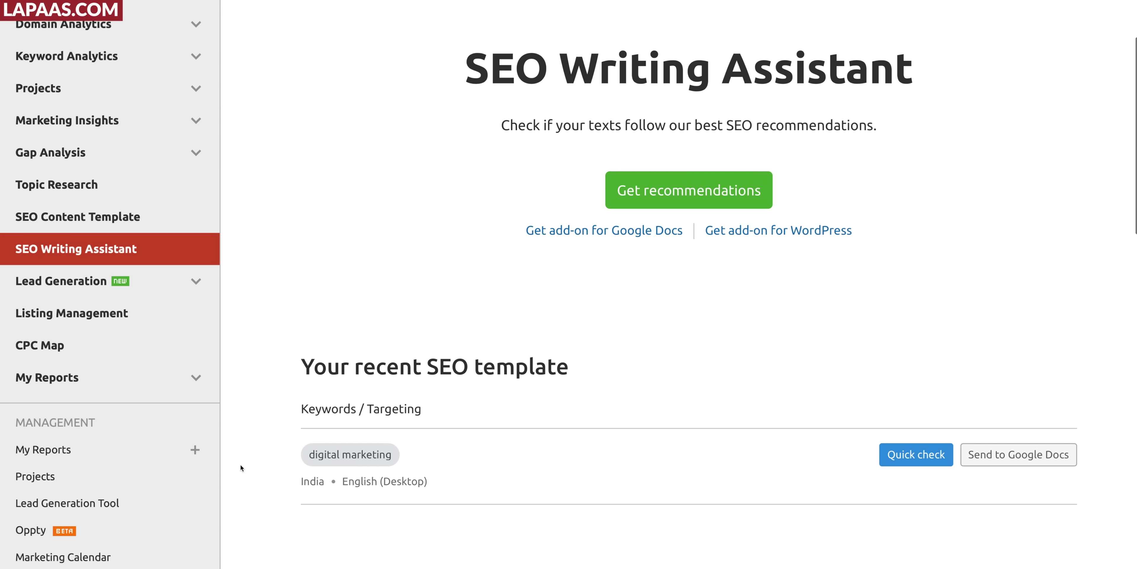
click(914, 455)
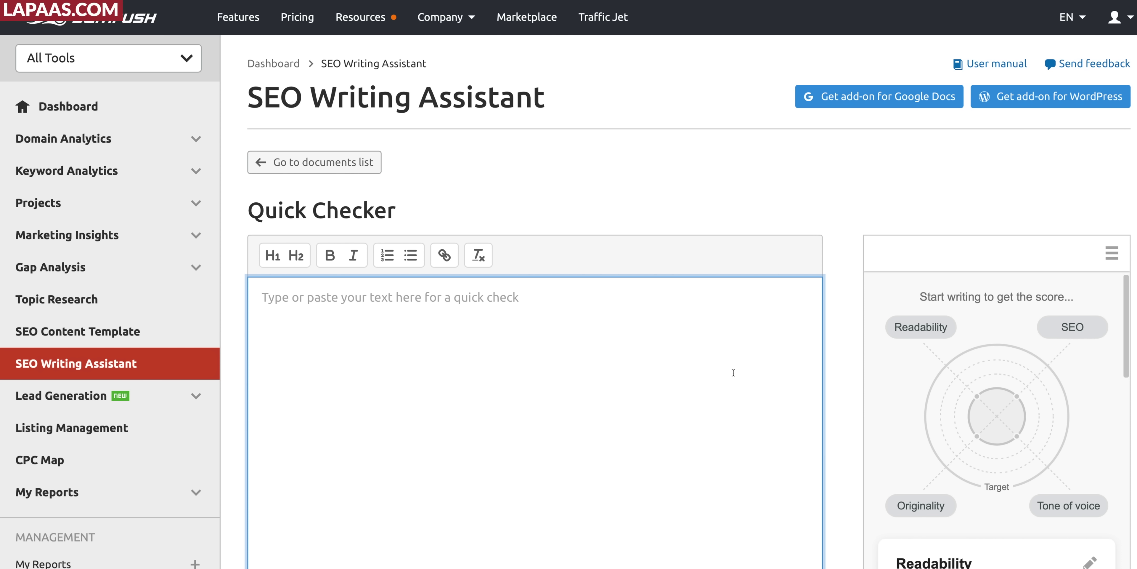
text(nkhdkjhaskdjhask)
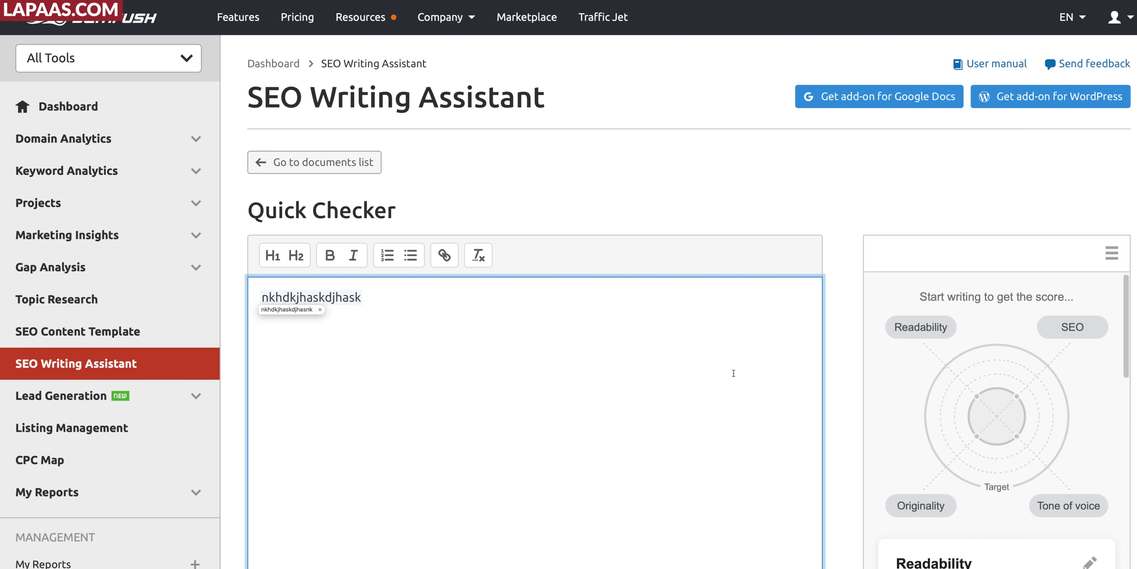
Examine the readability, target keyword, tone of voice and originality feedback for the sample text, including the number of originality checks used.
key(space)
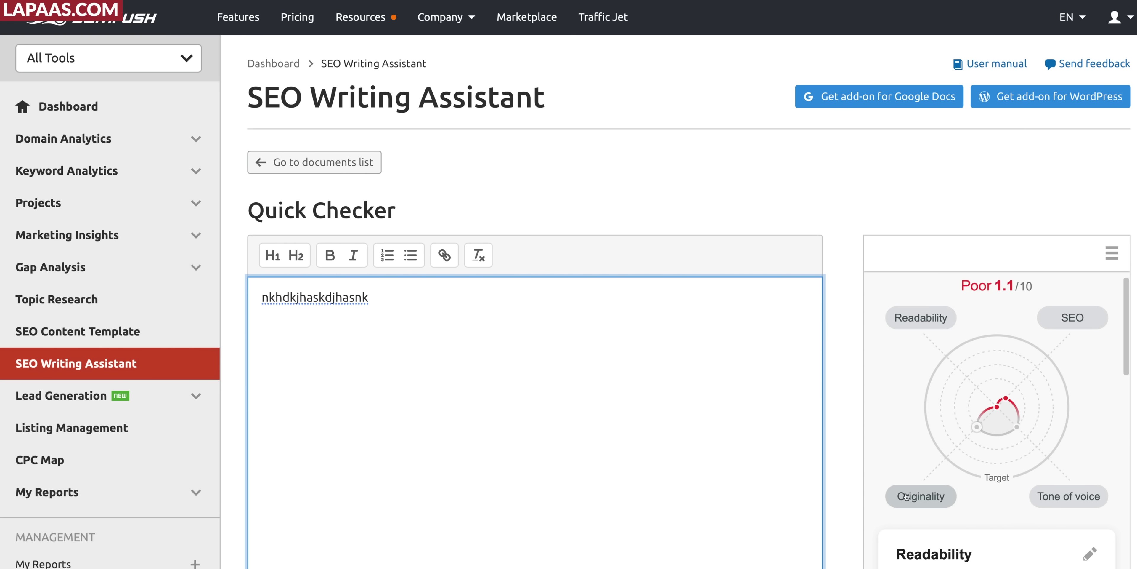
click(922, 496)
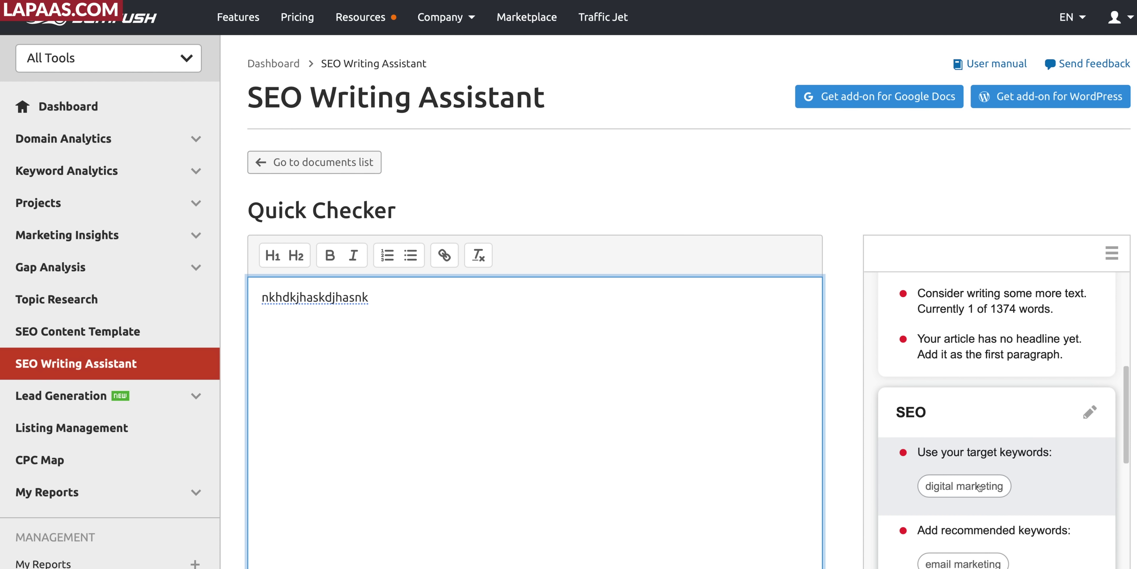
scroll(980, 487, down, 3)
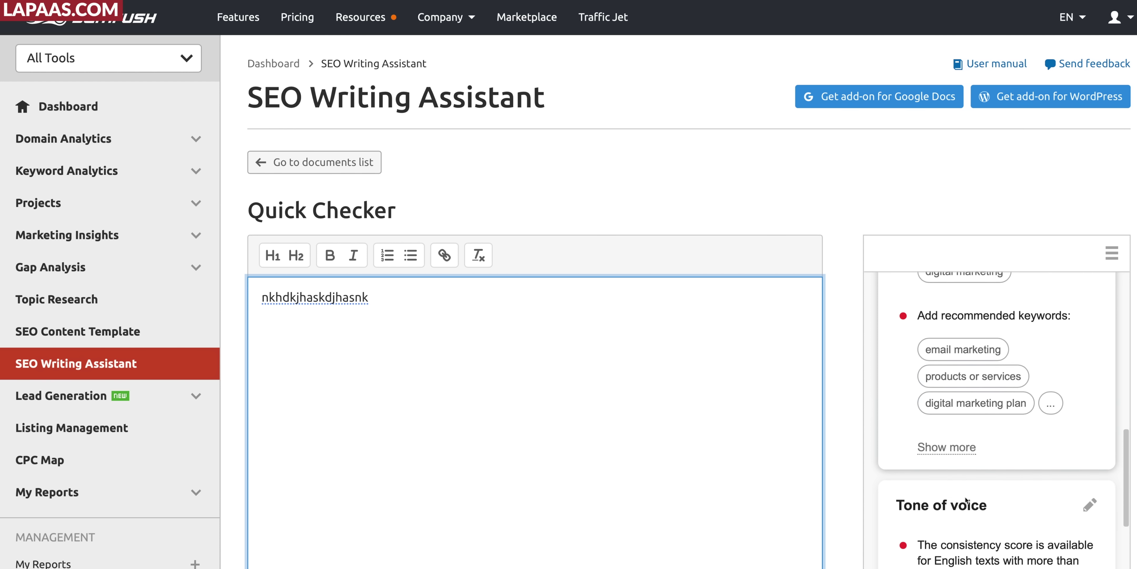
scroll(966, 502, down, 4)
scroll(966, 500, down, 2)
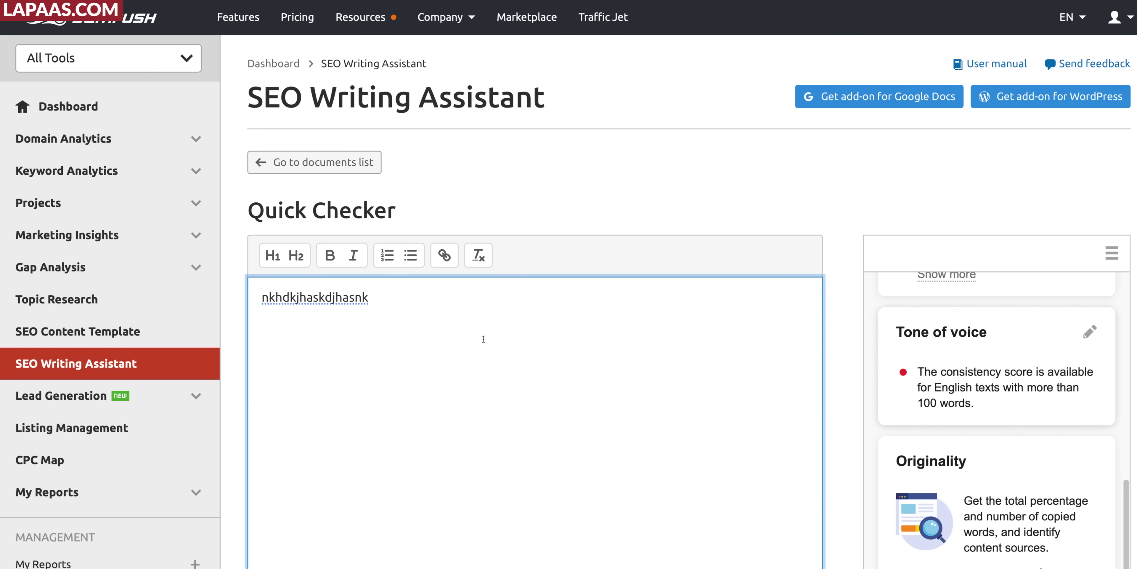
scroll(1070, 472, down, 1)
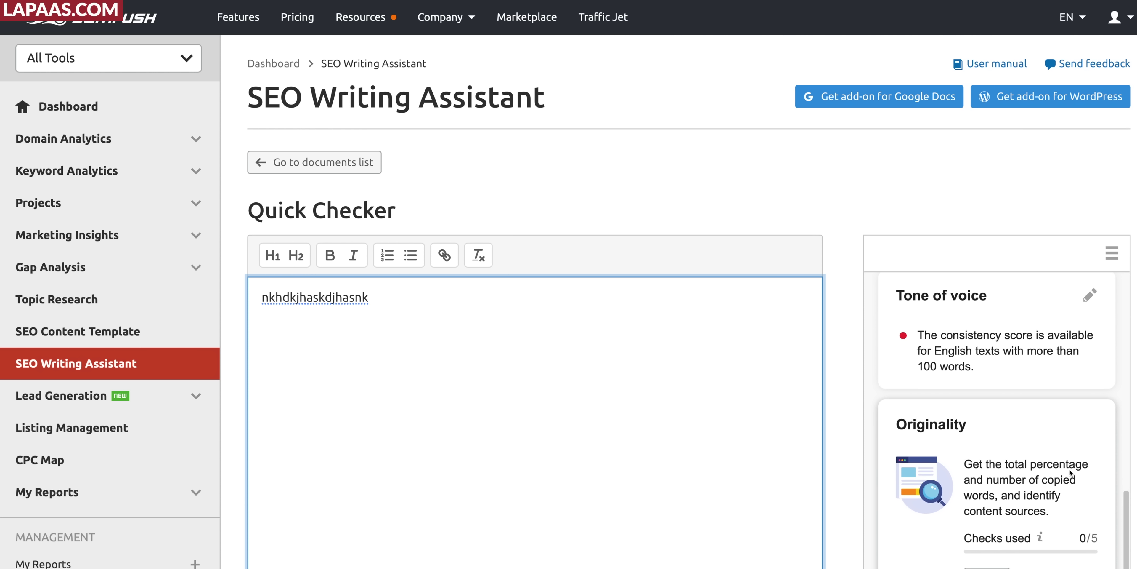
scroll(1070, 472, down, 2)
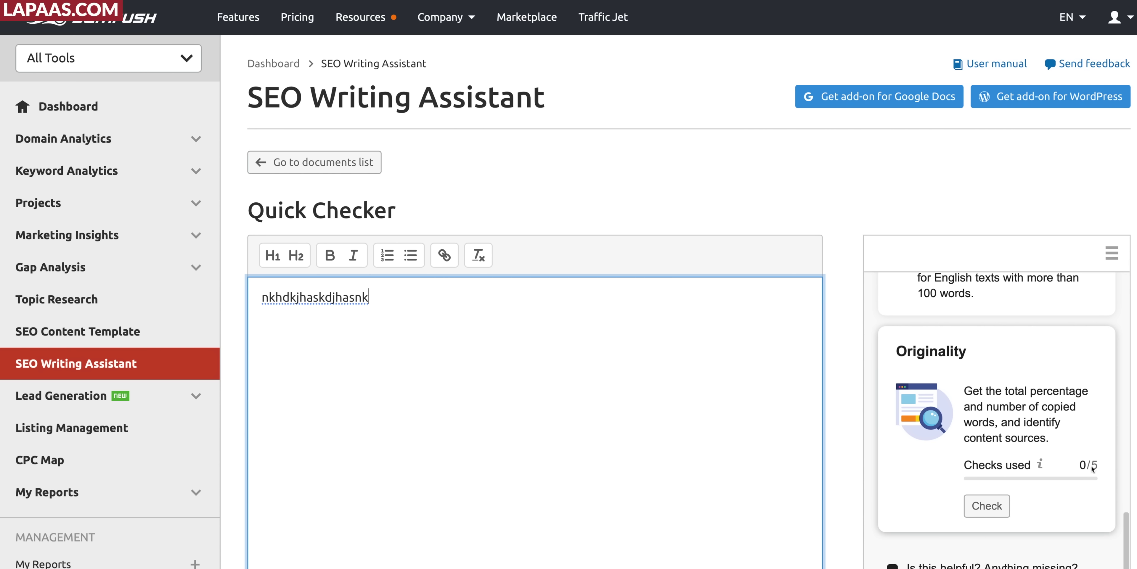
triple_click(1080, 467)
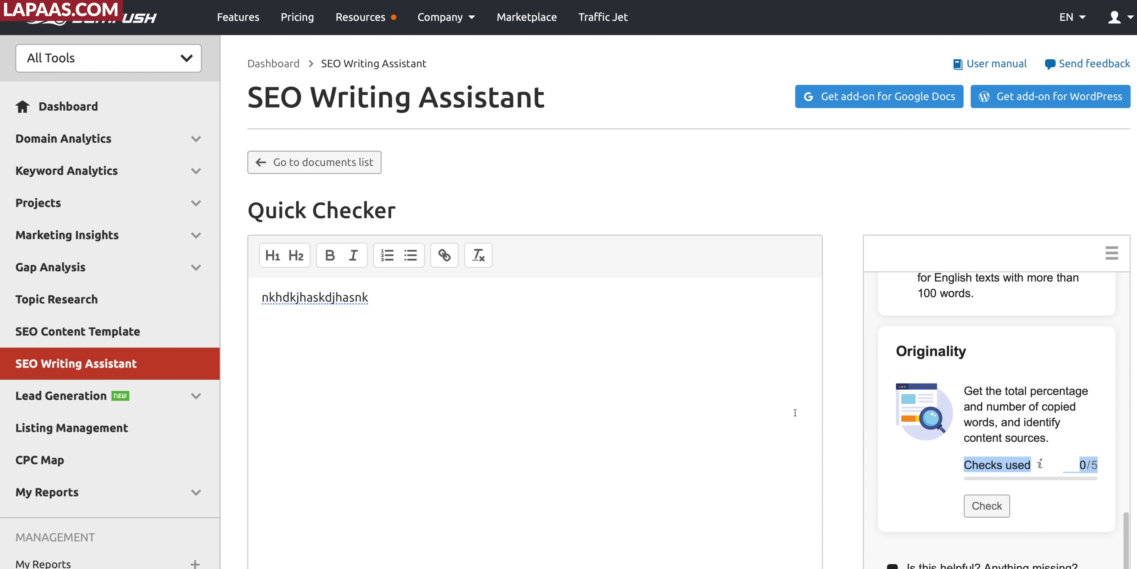
Return to the Dashboard and look over its Domain Analytics, Position Tracking, Site Audit and On Page SEO Checker summaries.
scroll(1049, 429, up, 10)
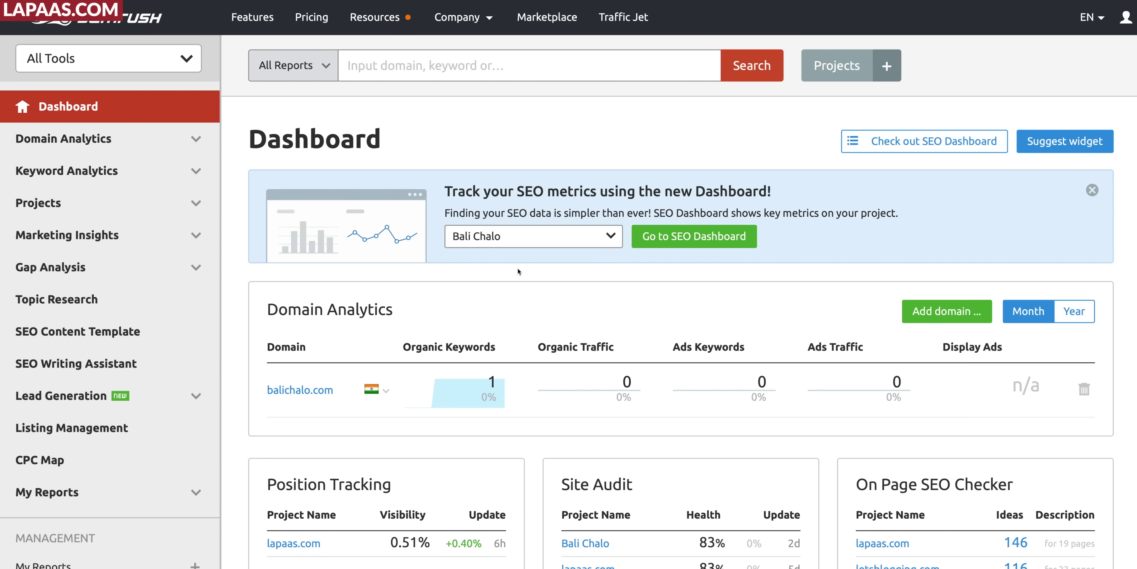
scroll(521, 276, down, 2)
scroll(522, 278, down, 2)
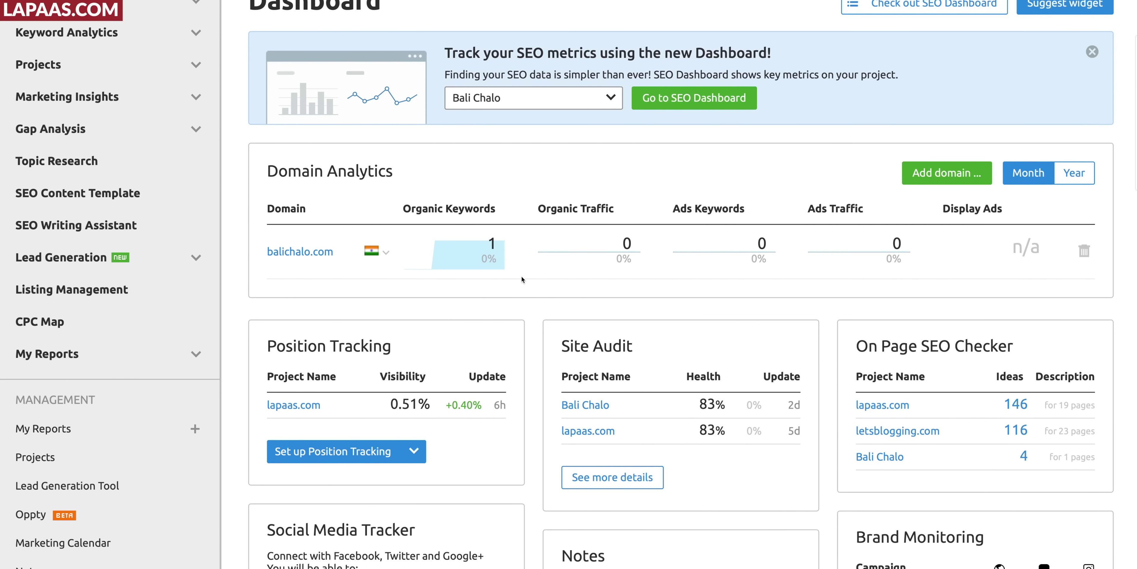